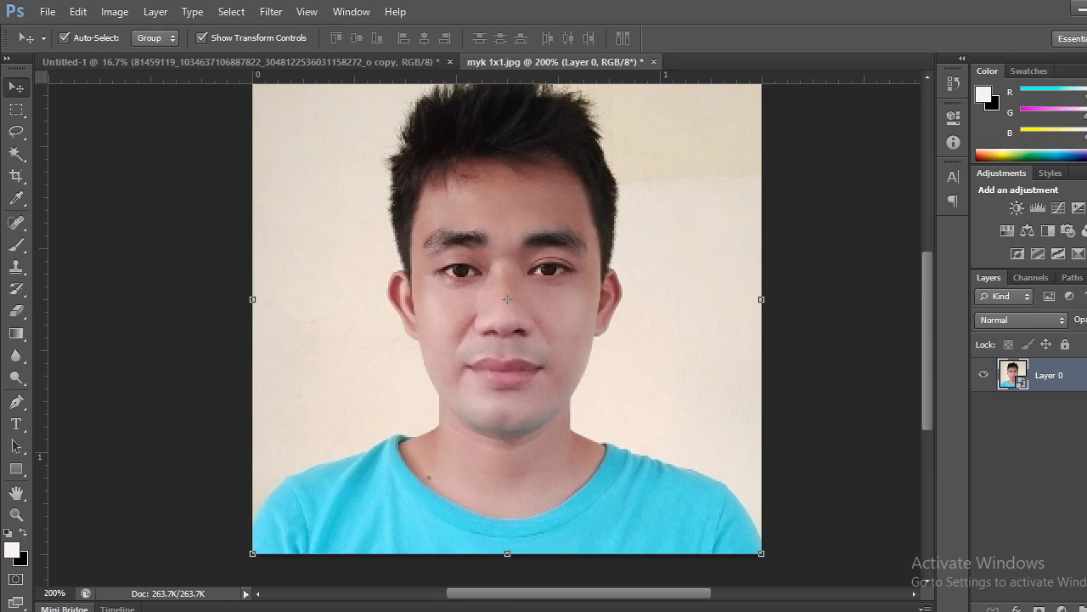
left_click(1086, 173)
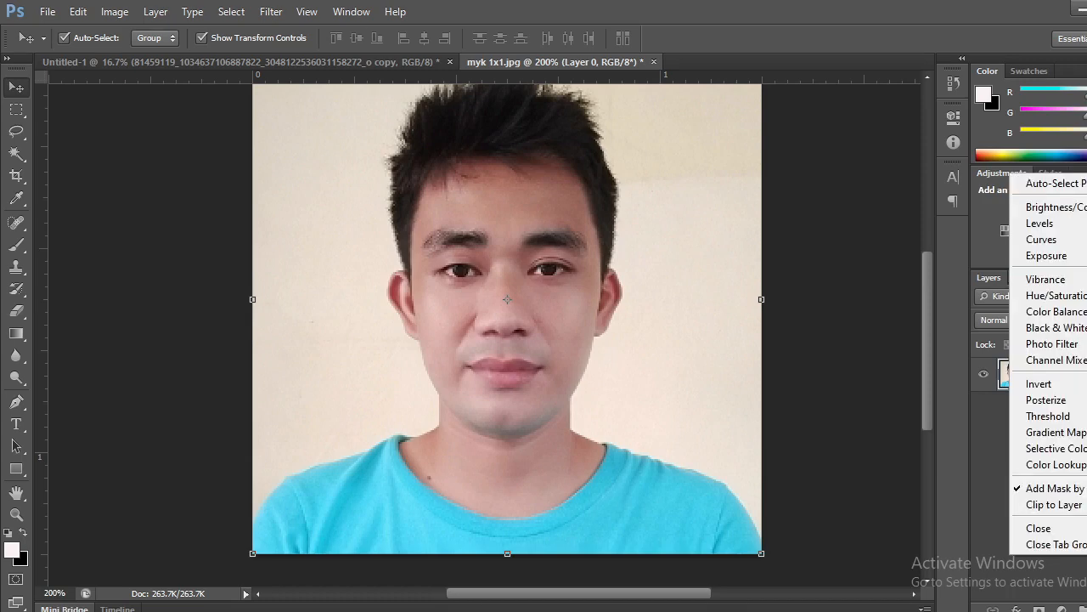
left_click(1086, 174)
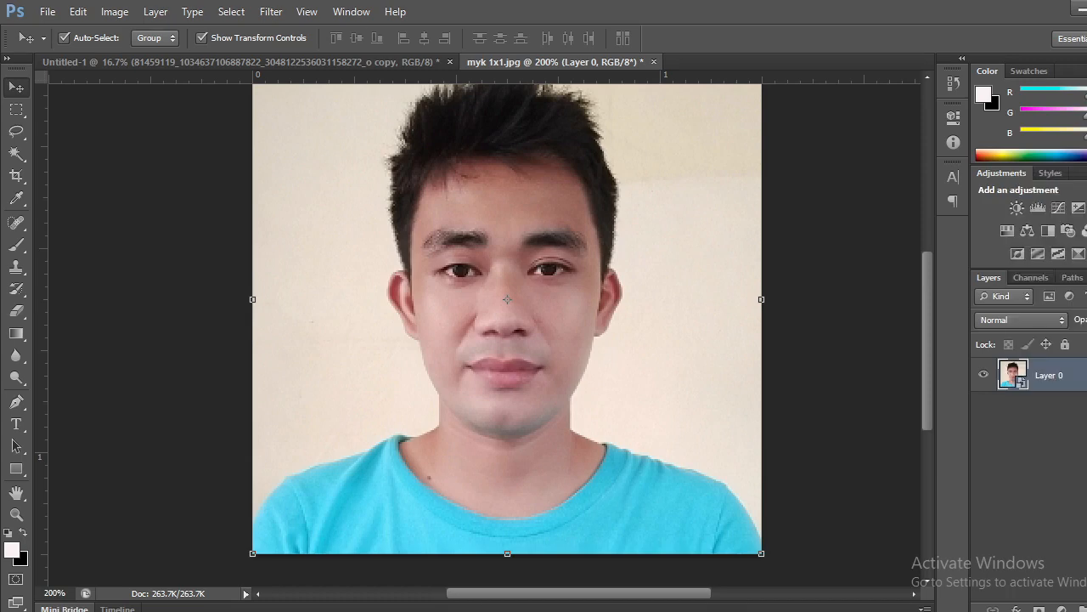
Duplicate Layer 0 into a new document named "displacement".
right_click(1052, 376)
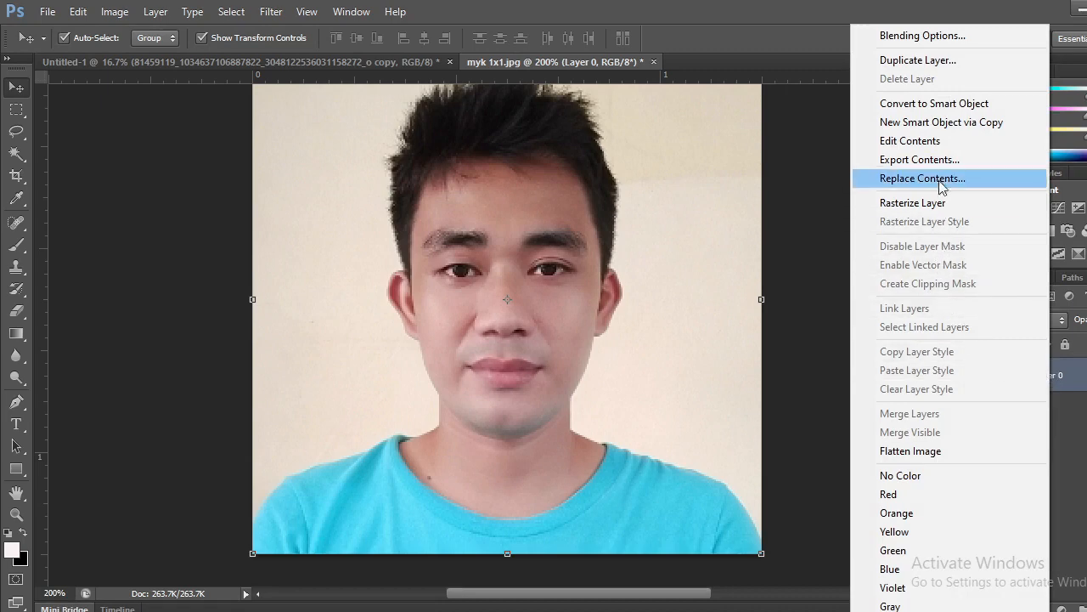
left_click(939, 59)
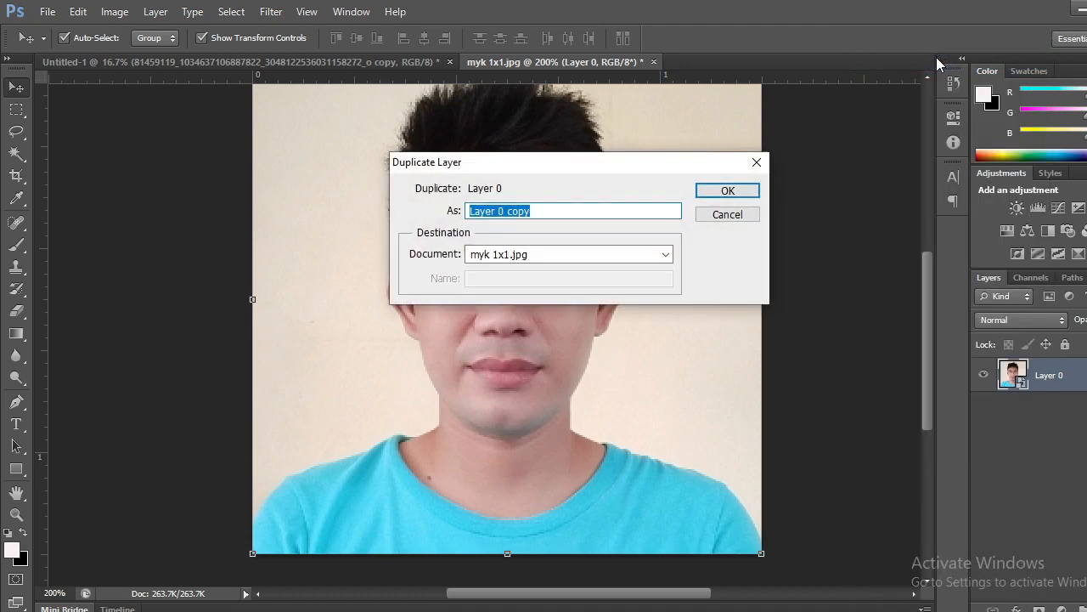
left_click(631, 257)
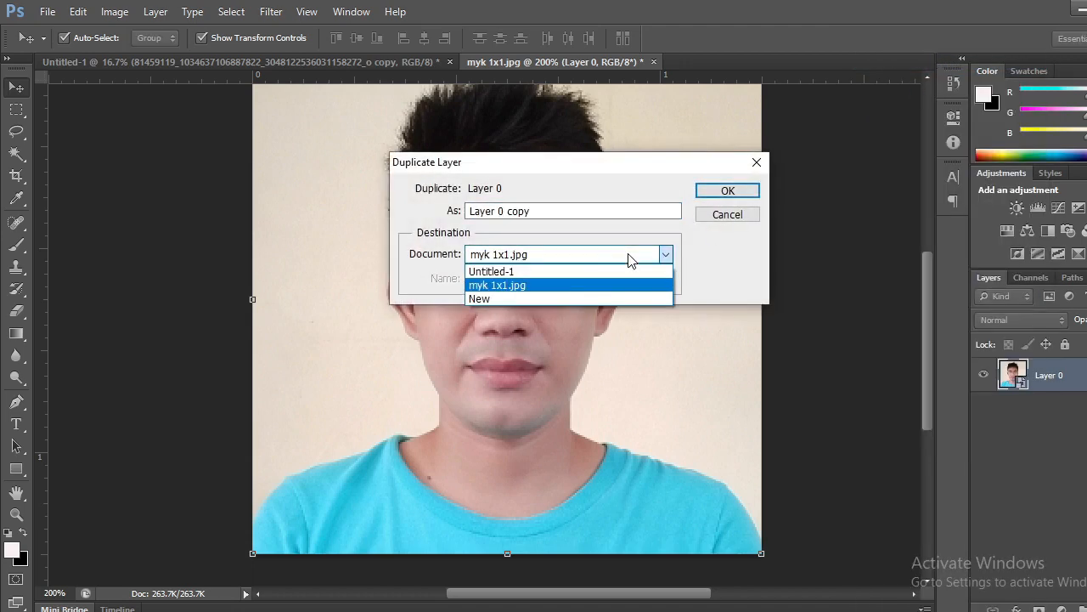
left_click(585, 296)
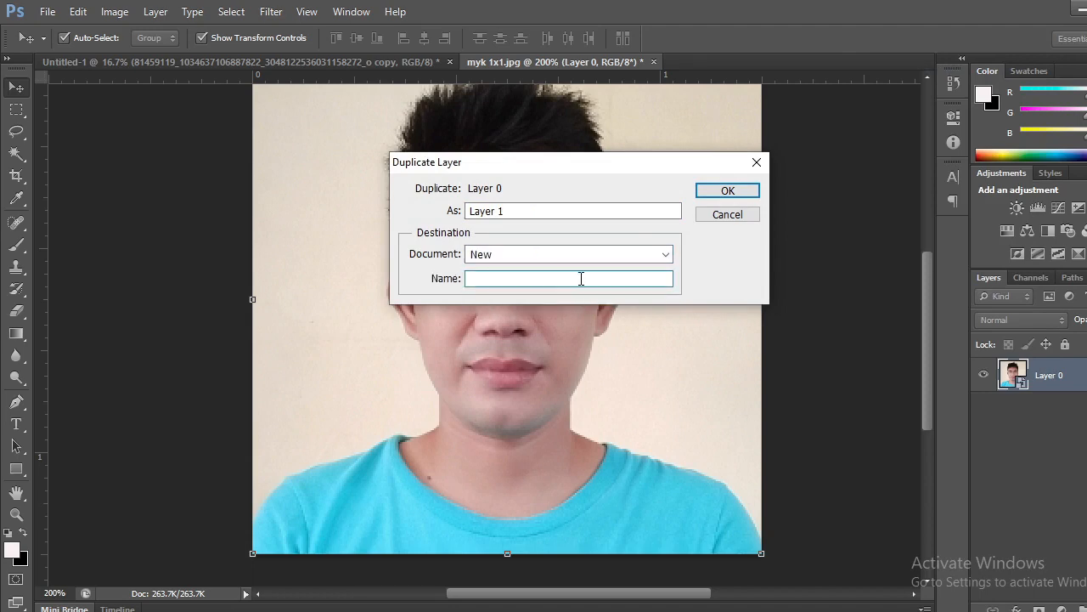
type("displacement")
left_click(726, 191)
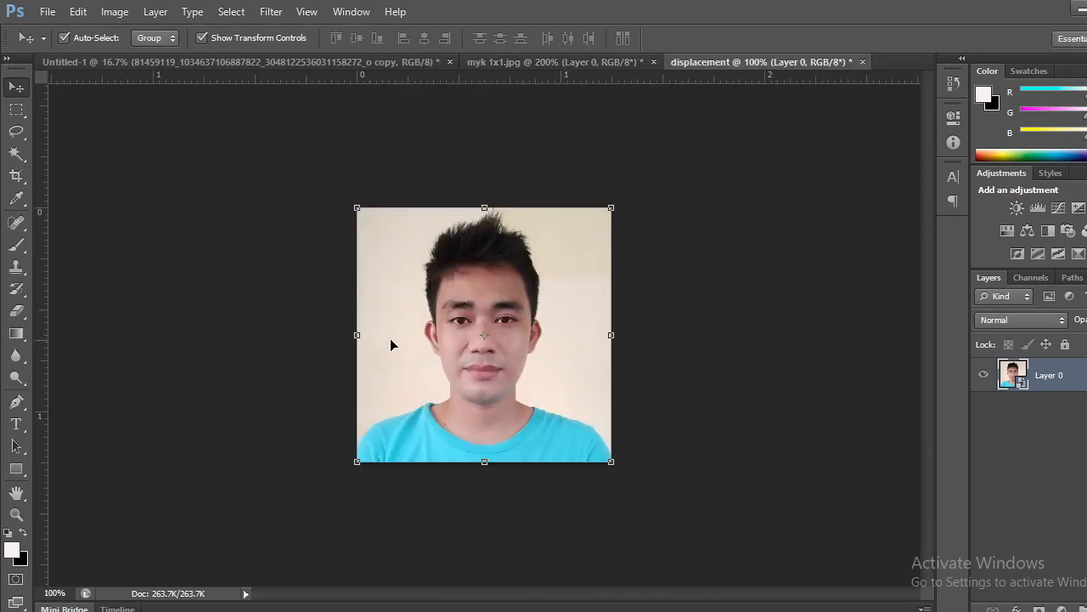
Apply a Gaussian Blur with a radius of 0.5 pixels to the portrait layer in the displacement document.
left_click(18, 516)
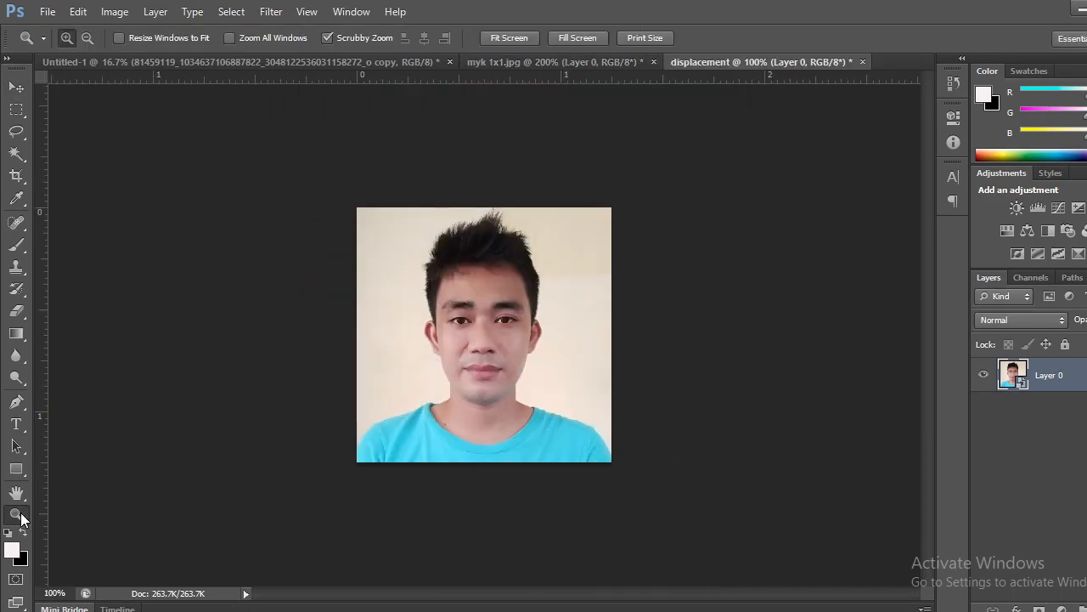
left_click(544, 345)
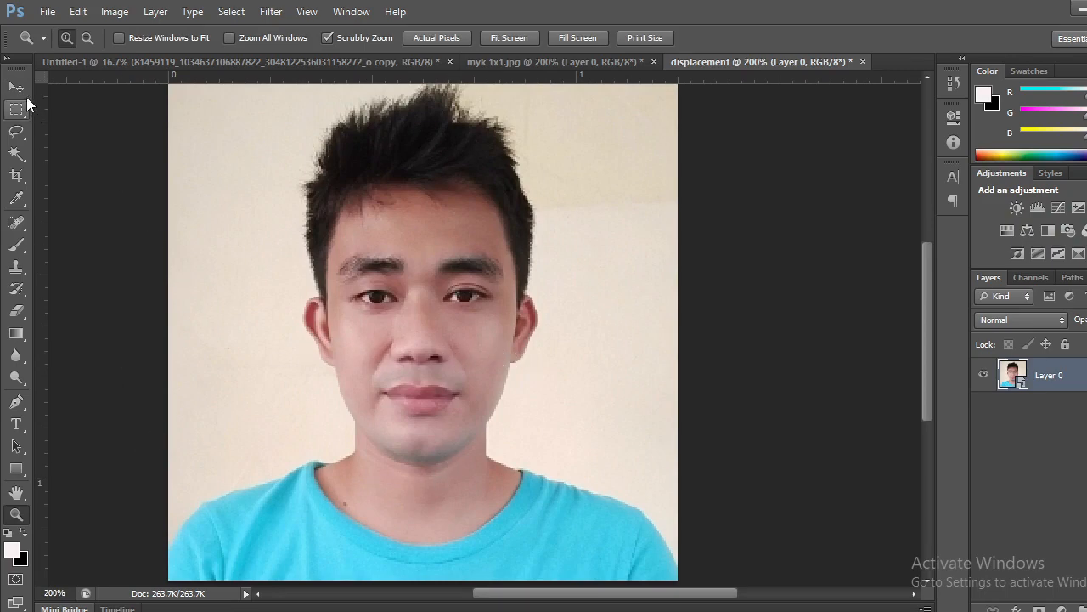
left_click(25, 94)
left_click_drag(361, 314, 362, 359)
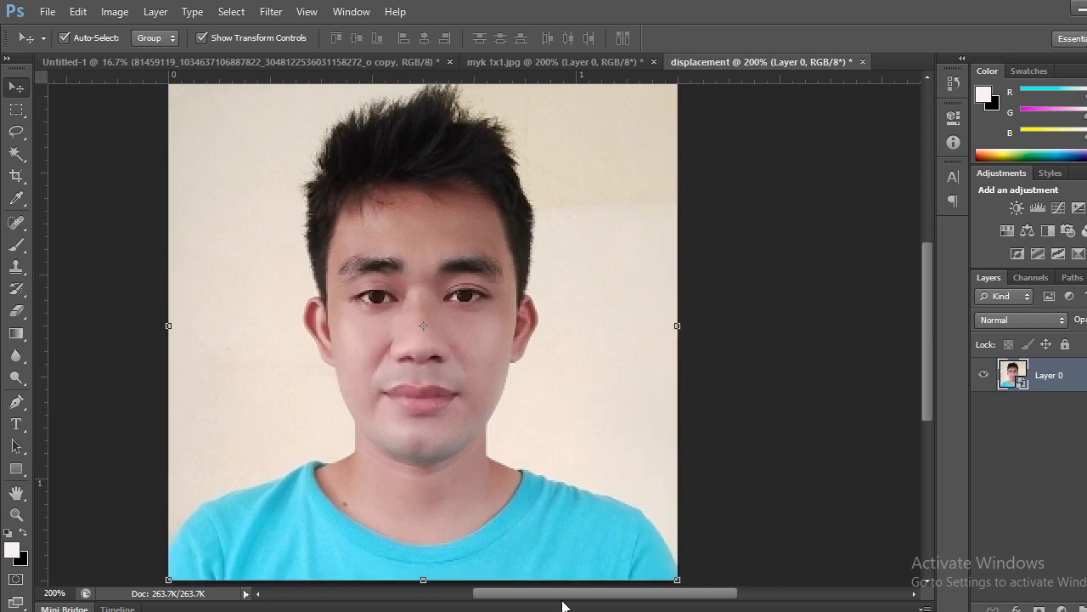
left_click_drag(549, 594, 528, 592)
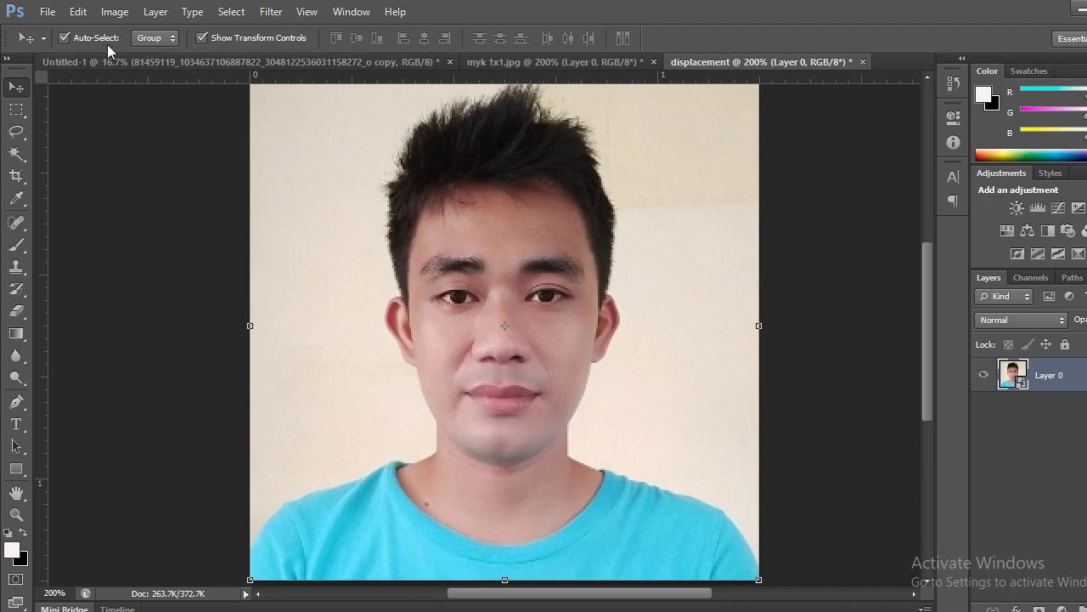
left_click(156, 13)
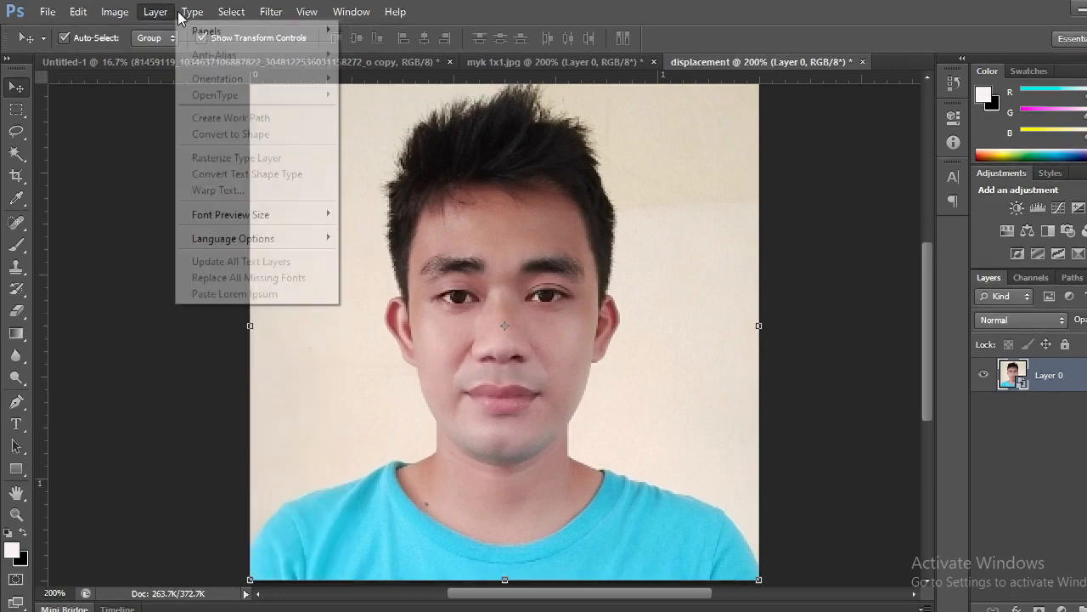
mouse_move(231, 13)
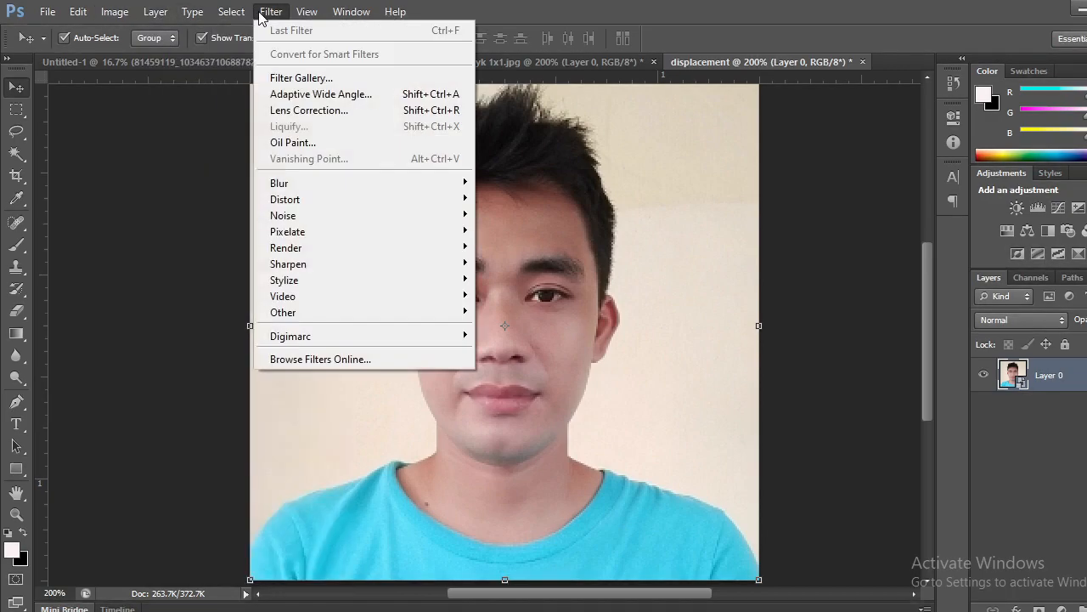
mouse_move(323, 190)
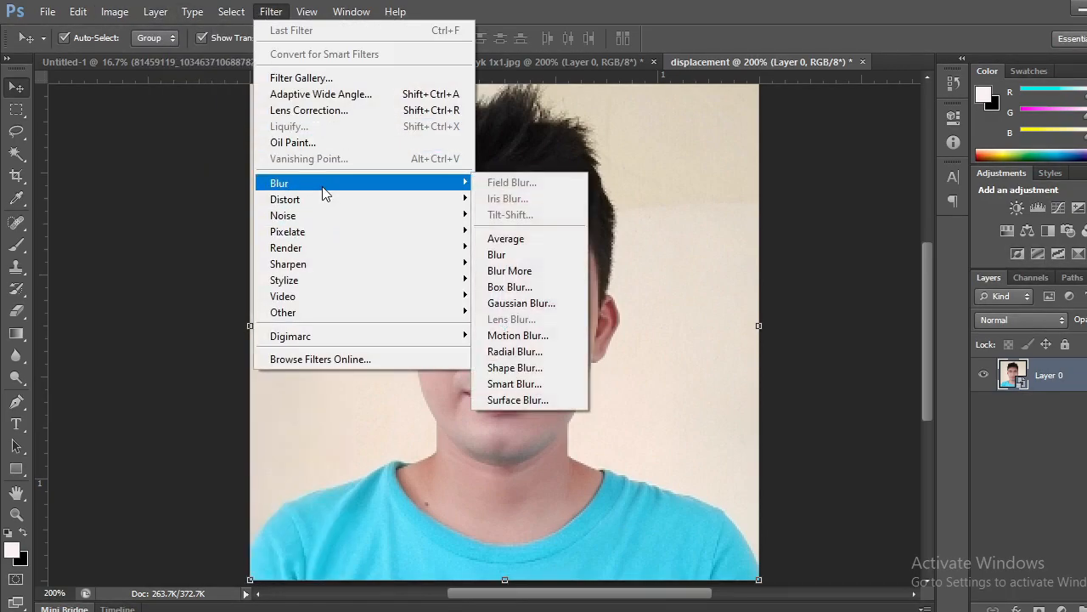
left_click(521, 303)
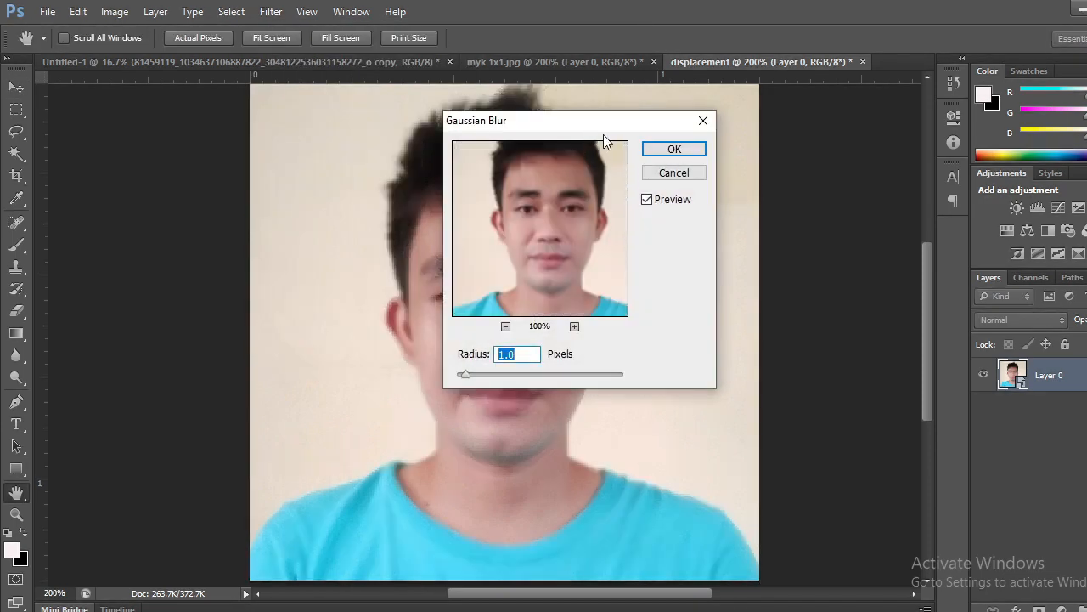
left_click_drag(607, 131, 292, 185)
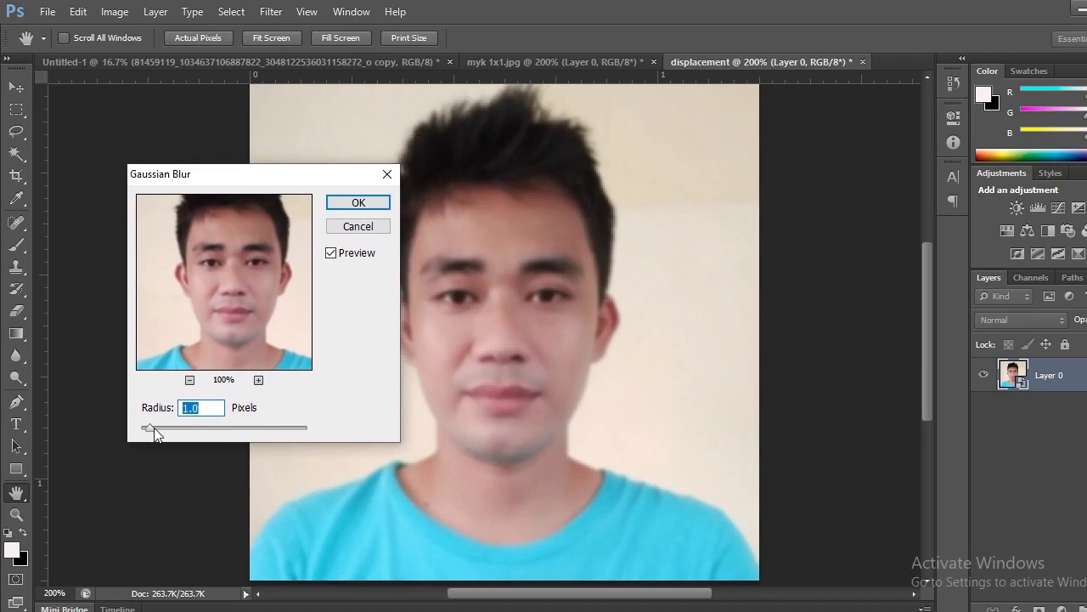
left_click_drag(149, 428, 143, 432)
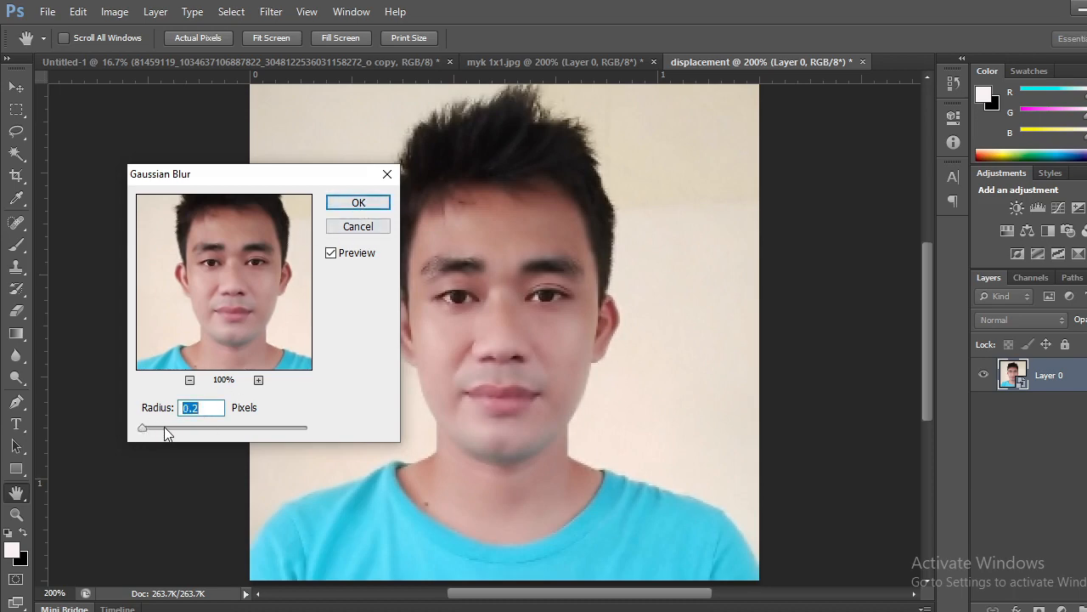
left_click_drag(141, 431, 146, 433)
left_click(259, 380)
left_click(259, 380)
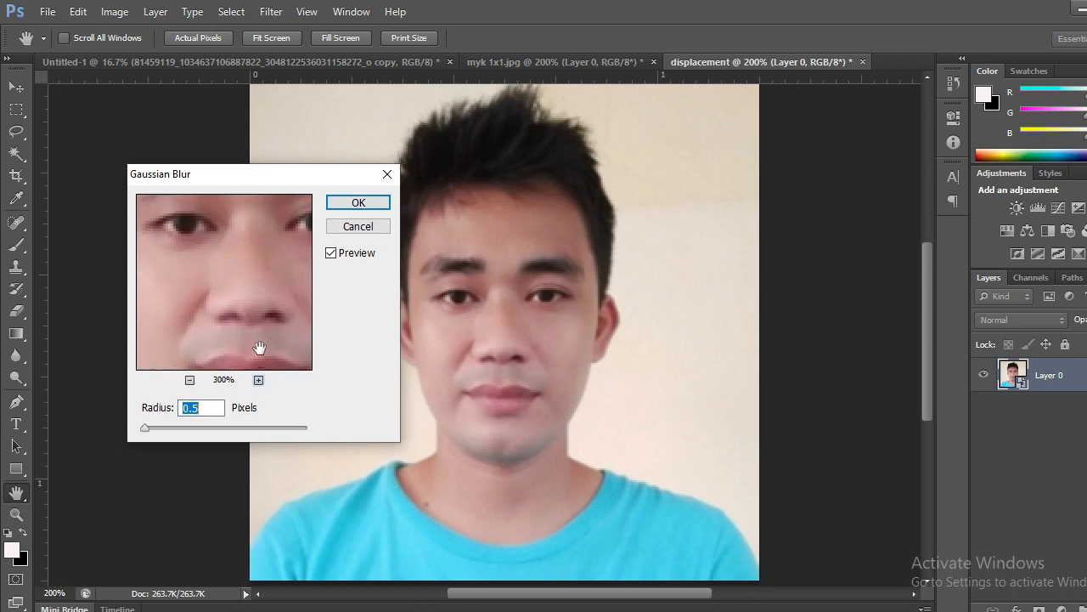
left_click_drag(260, 347, 243, 411)
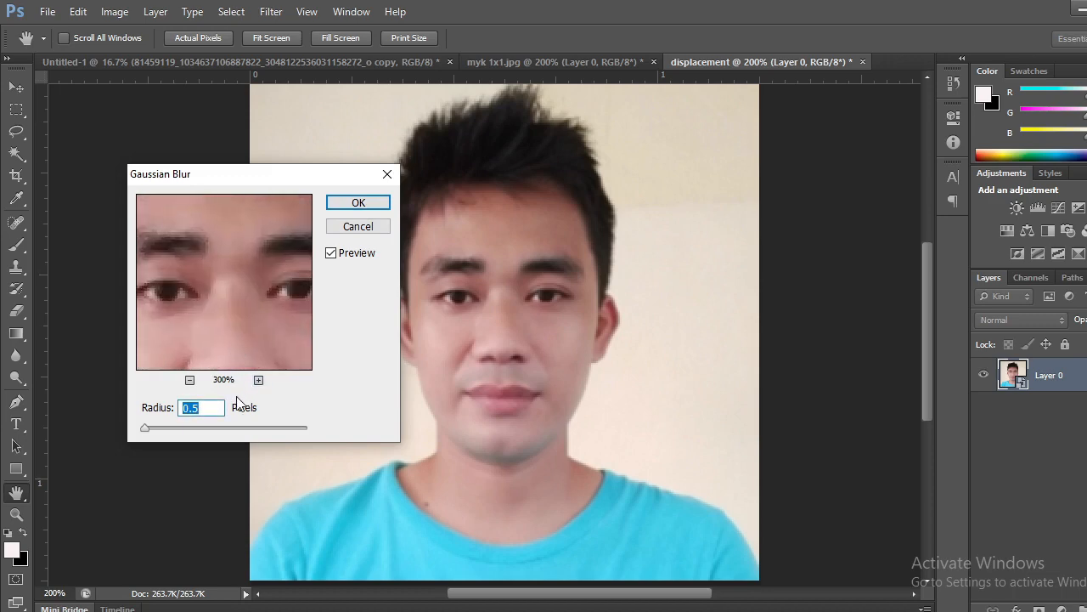
left_click(357, 202)
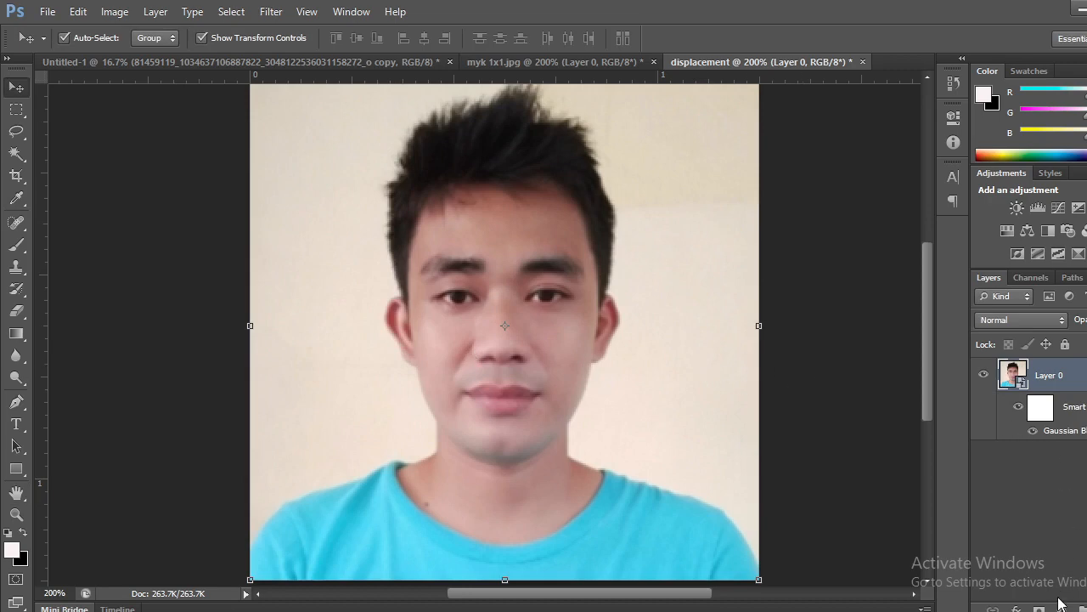
Add a Black & White adjustment layer above the blurred portrait in the displacement document.
left_click(1016, 608)
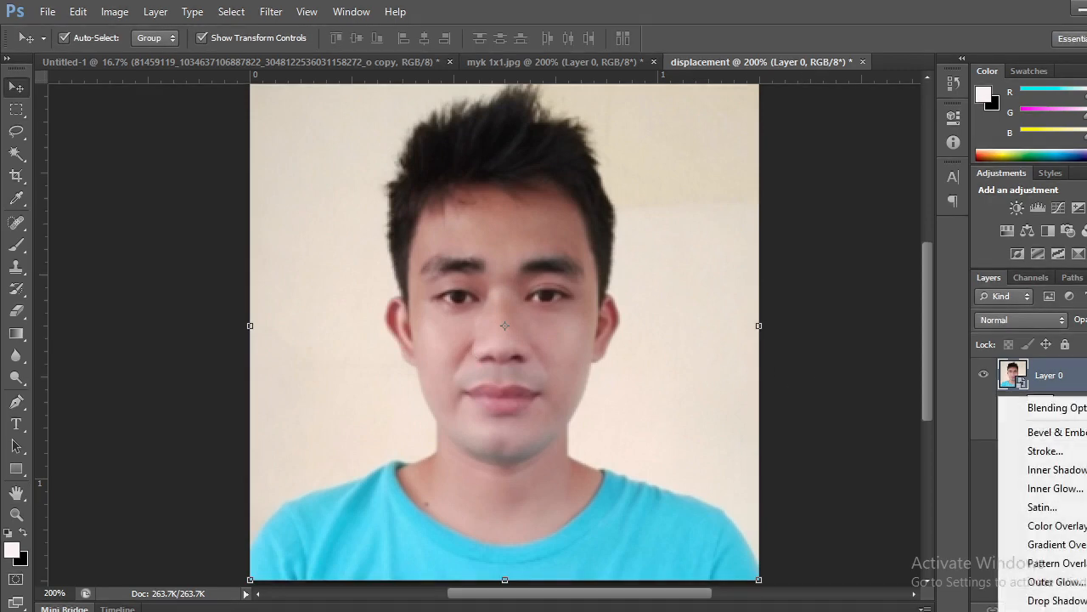
left_click(998, 498)
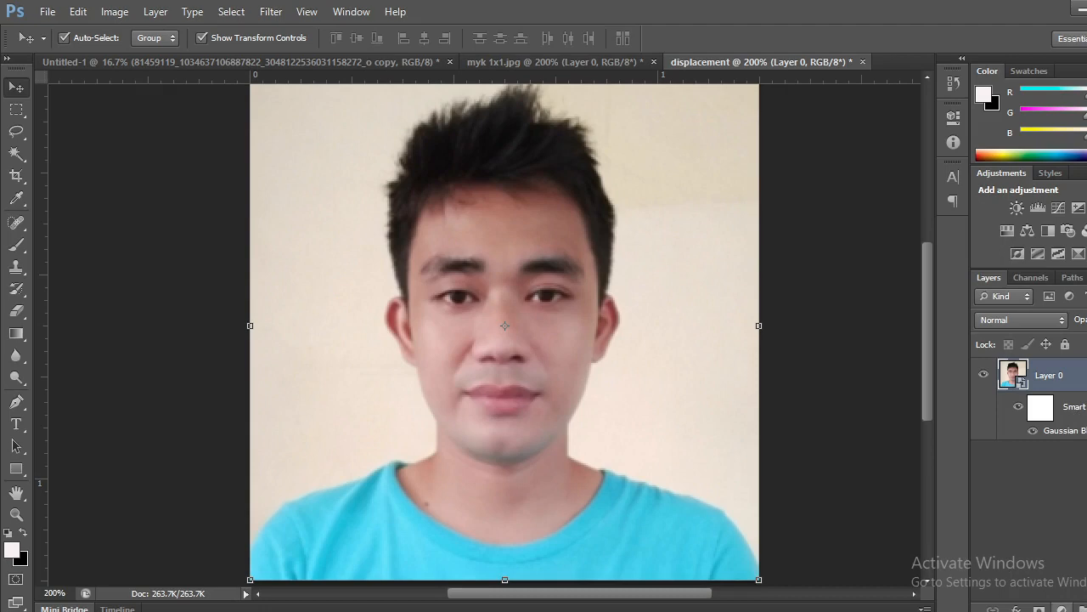
left_click(1062, 607)
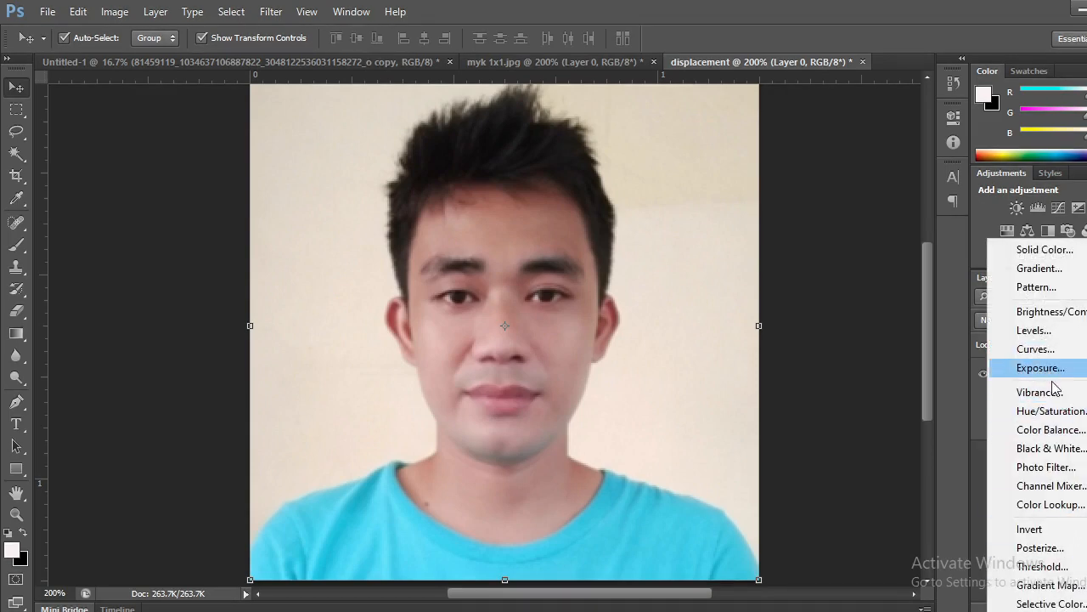
left_click(1059, 456)
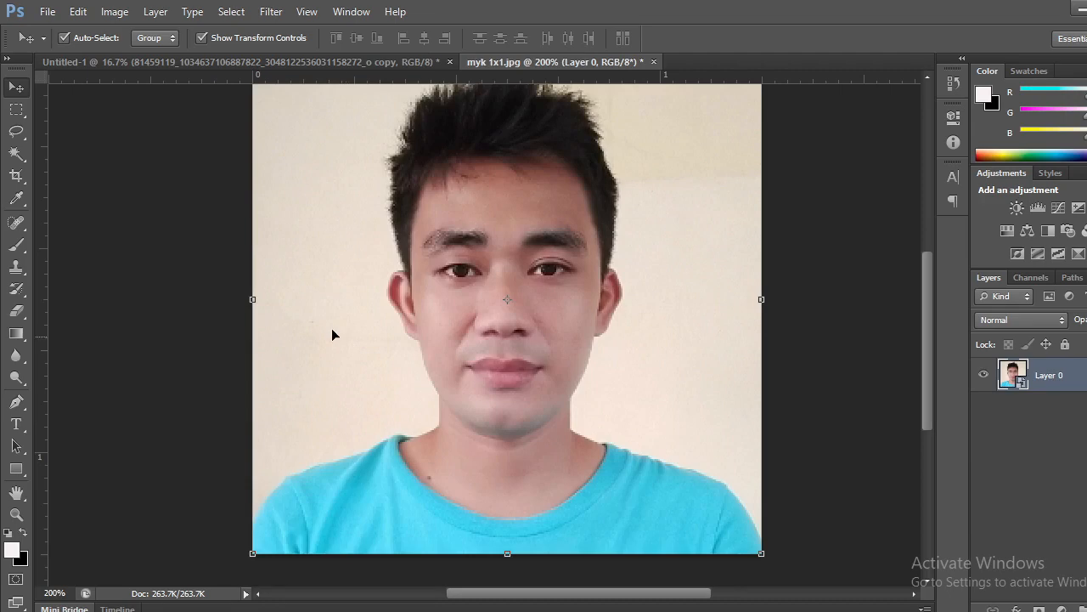
Select the man's head and neck in myk 1x1.jpg with the Quick Selection tool in add mode at brush size 8.
left_click(17, 155)
left_click(85, 152)
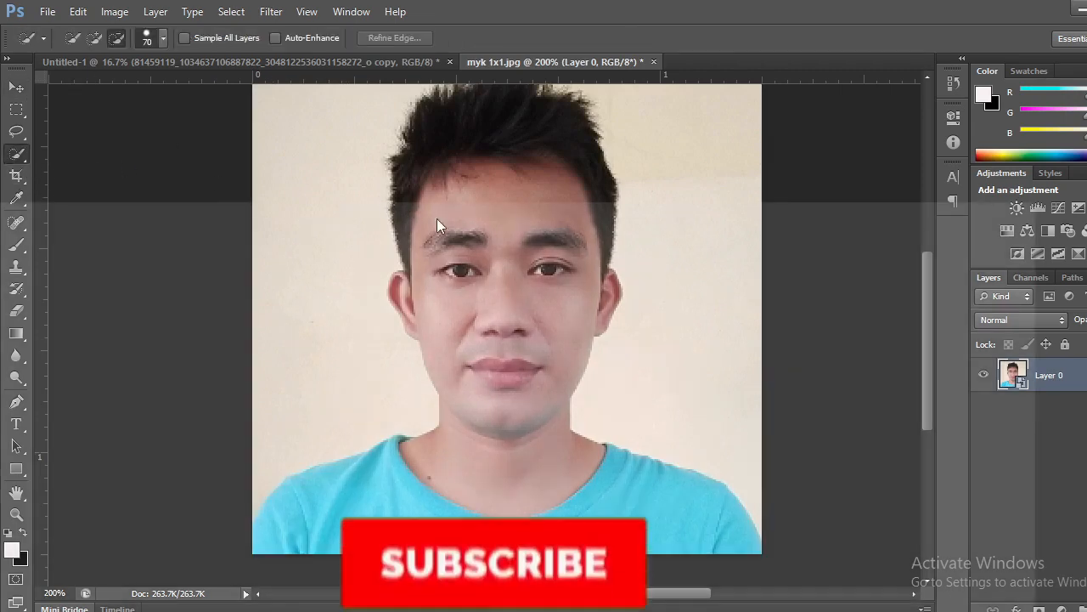
key("bracketleft")
key("bracketleft")
key("bracketleft")
key("bracketleft")
key("bracketleft")
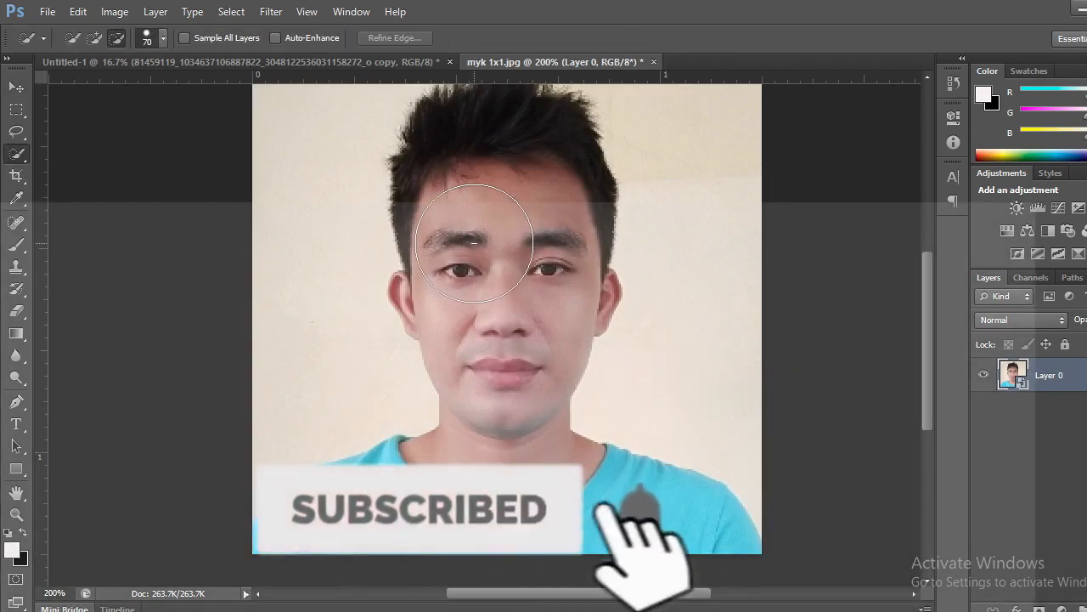
key("bracketleft")
key("bracketleft")
key("bracketleft")
key("bracketleft")
key("bracketleft")
key("bracketleft")
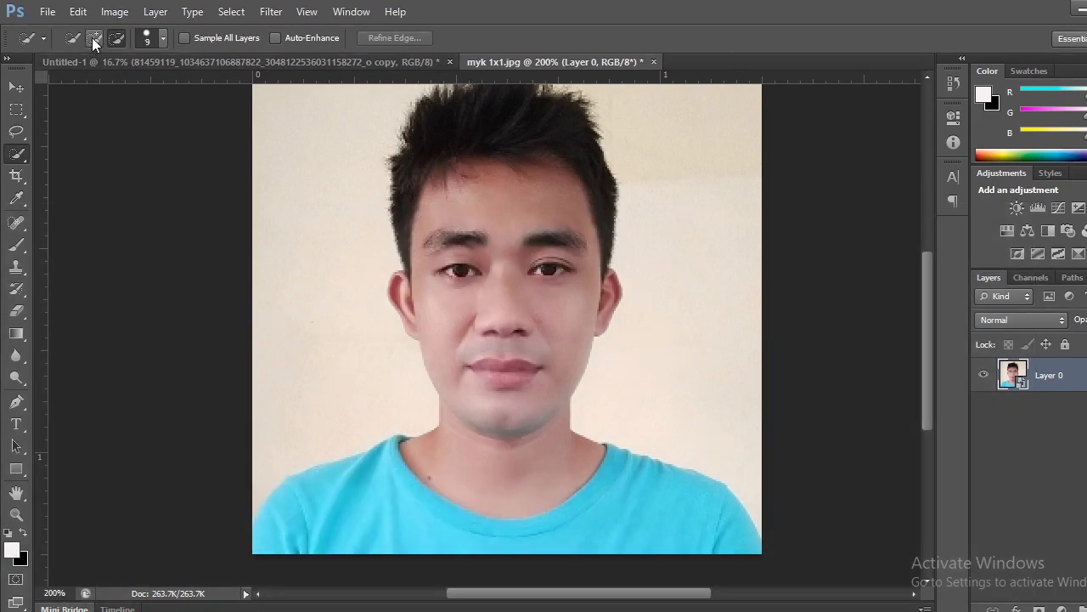
left_click(93, 38)
key("bracketleft")
mouse_move(443, 230)
left_mouse_down()
mouse_move(490, 197)
mouse_move(529, 196)
mouse_move(474, 198)
mouse_move(513, 190)
mouse_move(450, 189)
mouse_move(538, 208)
mouse_move(573, 246)
mouse_move(569, 331)
mouse_move(521, 394)
left_mouse_up()
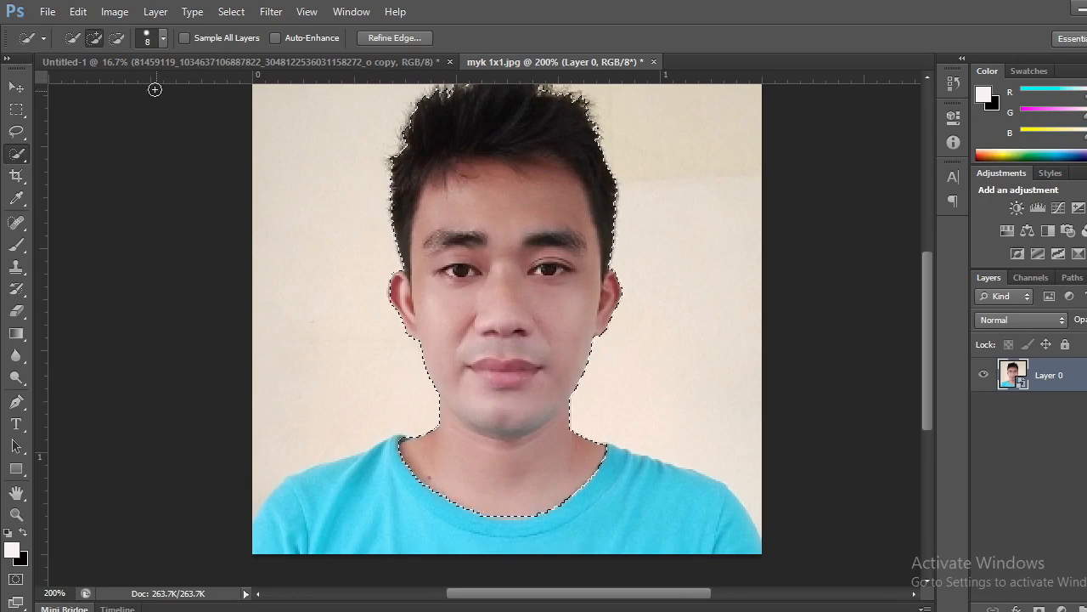
Subtract the neck from the selection along the jawline.
left_click(118, 38)
mouse_move(423, 416)
left_mouse_down()
mouse_move(428, 471)
mouse_move(451, 459)
mouse_move(431, 442)
mouse_move(459, 448)
left_mouse_up()
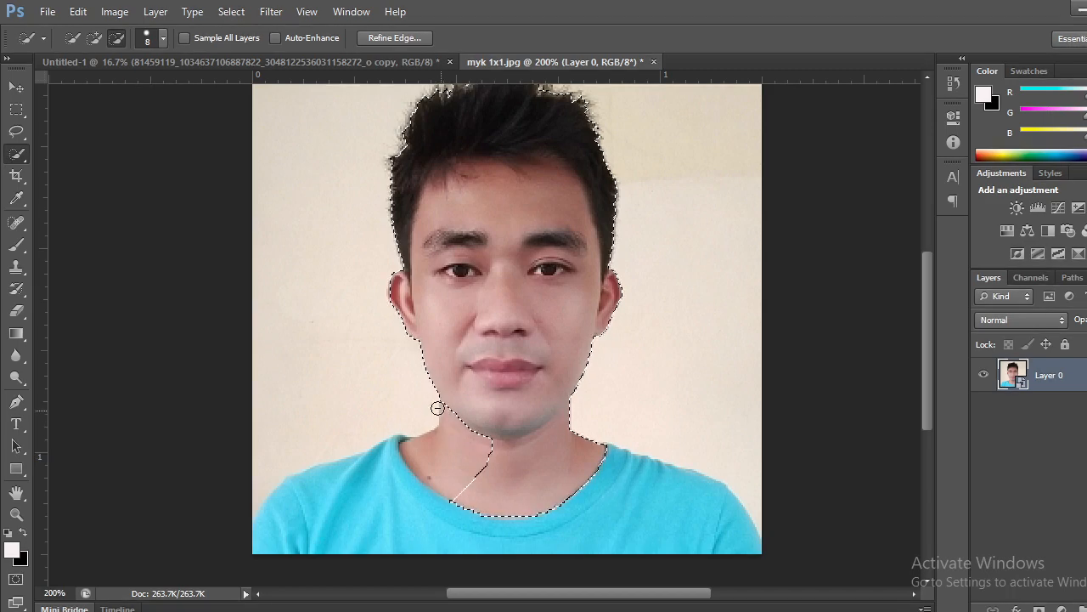
left_click_drag(436, 408, 514, 456)
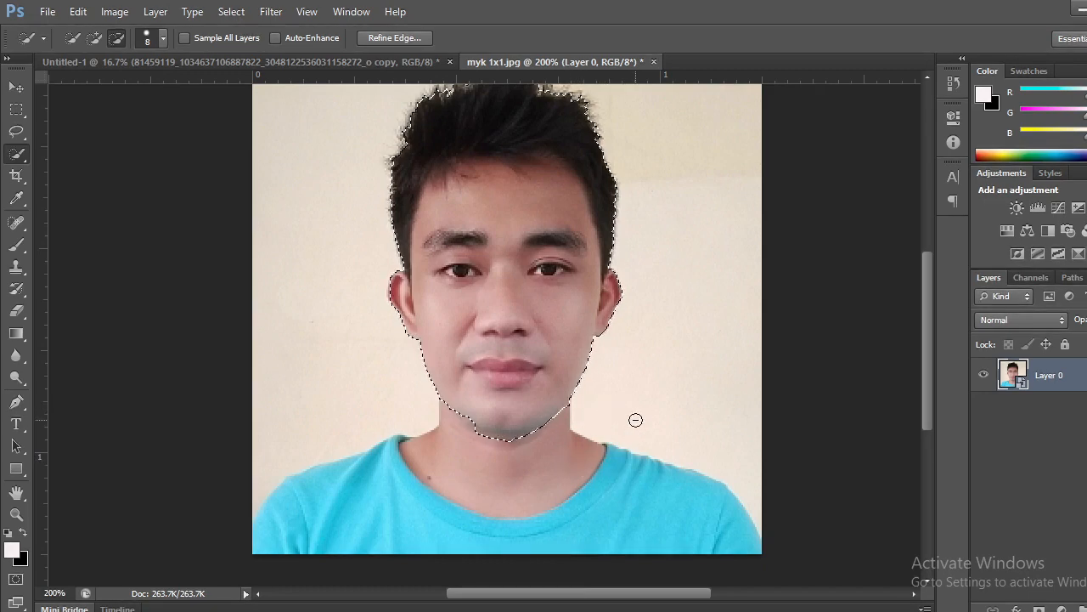
Subtract the hair and ears with brush size 4, leaving only the face inside the selection.
key("bracketleft")
key("bracketleft")
key("bracketleft")
key("bracketleft")
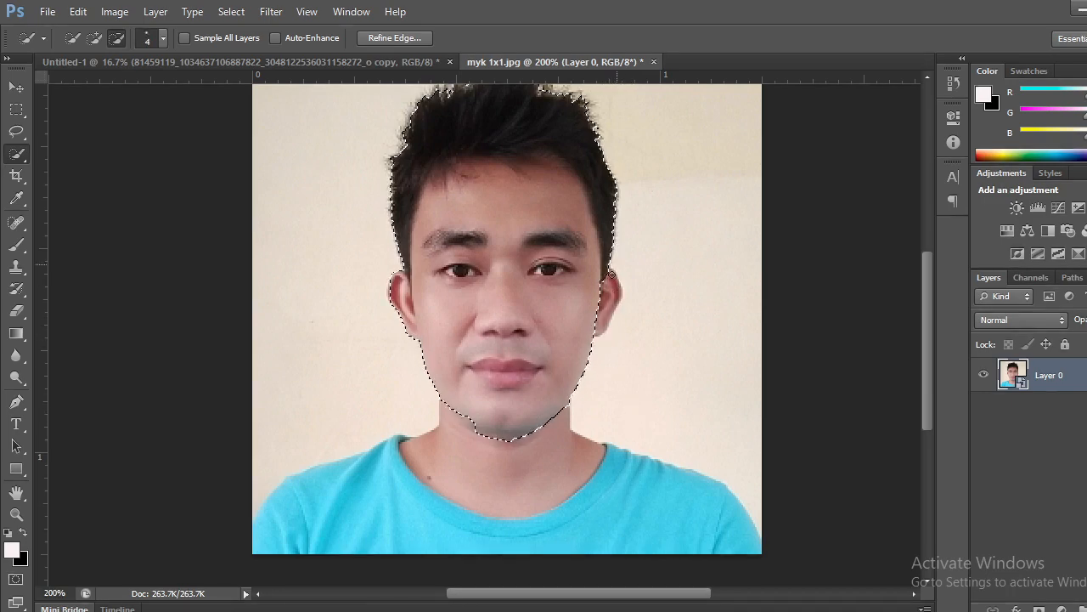
mouse_move(608, 240)
left_mouse_down()
mouse_move(602, 193)
mouse_move(567, 129)
mouse_move(487, 138)
left_mouse_up()
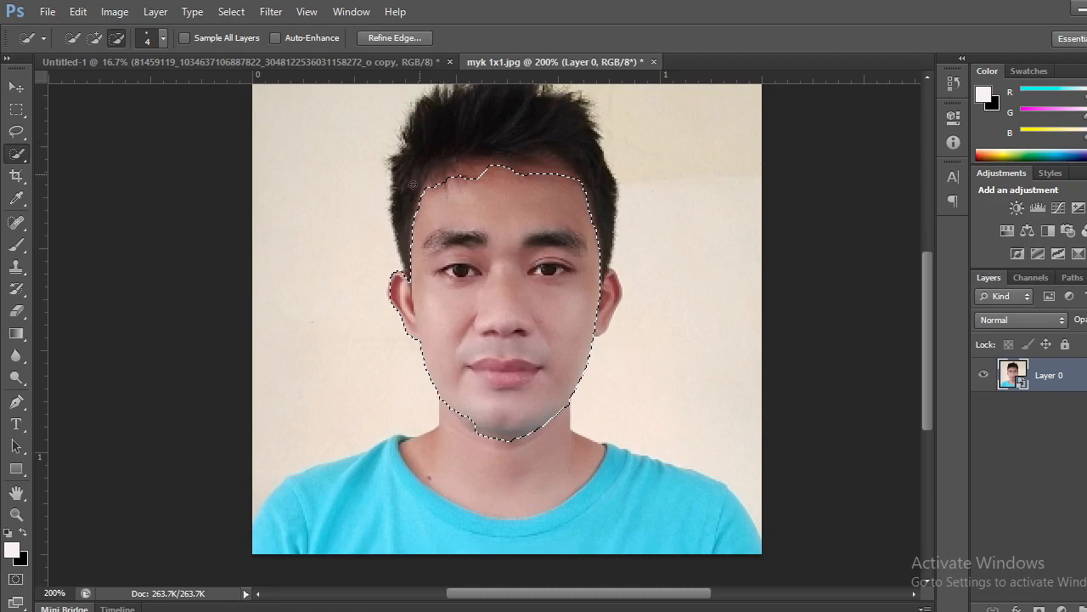
mouse_move(390, 305)
left_mouse_down()
mouse_move(395, 280)
mouse_move(407, 335)
left_mouse_up()
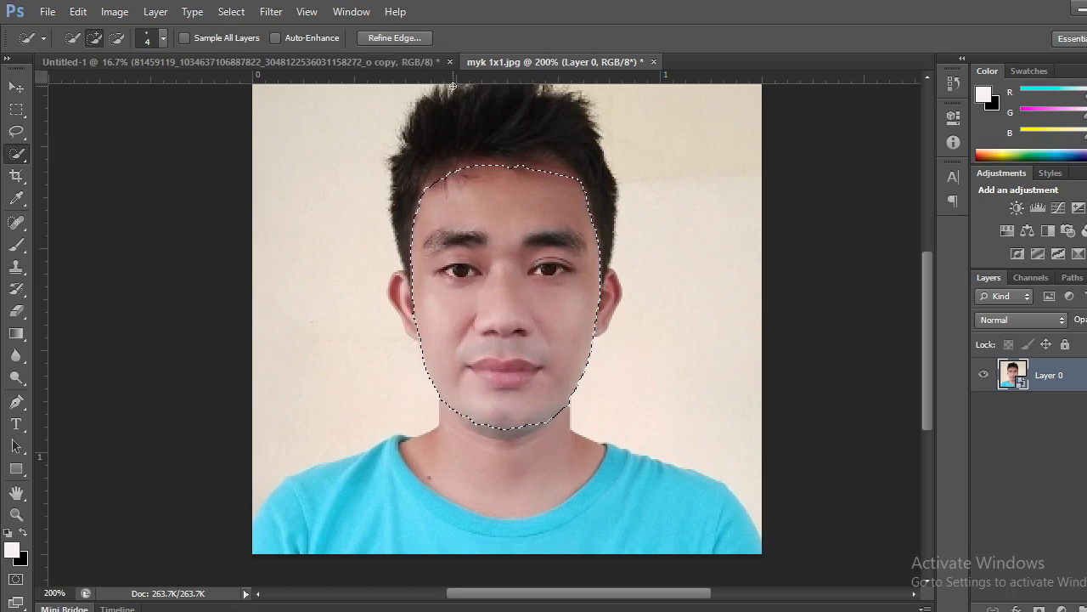
Refine the face selection along the forehead hairline with Smart Radius on and brush size 8, and mask Layer 0 with it.
left_click(399, 38)
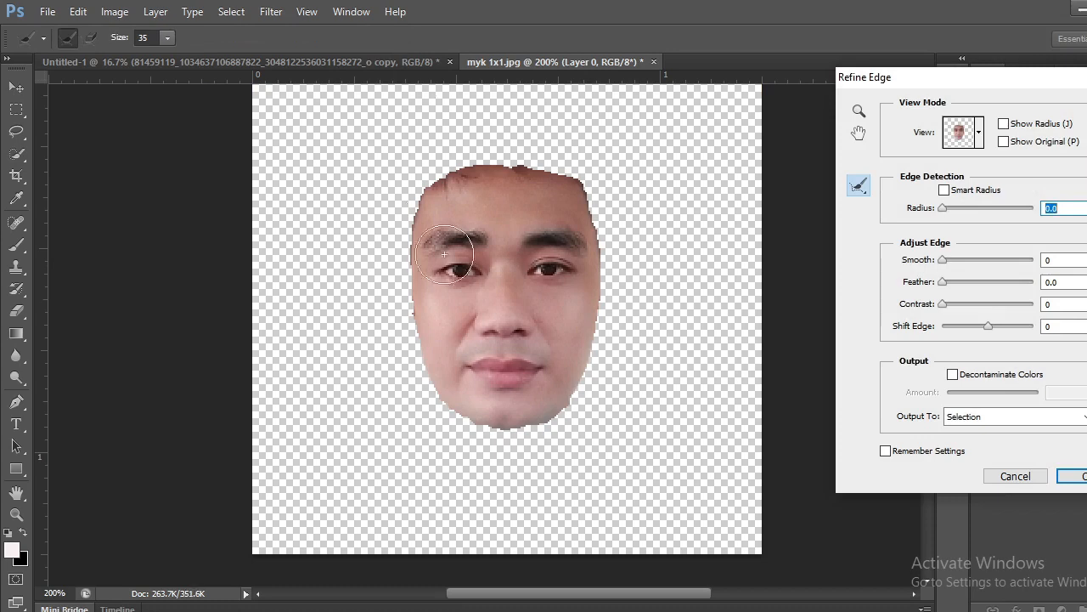
left_click(944, 190)
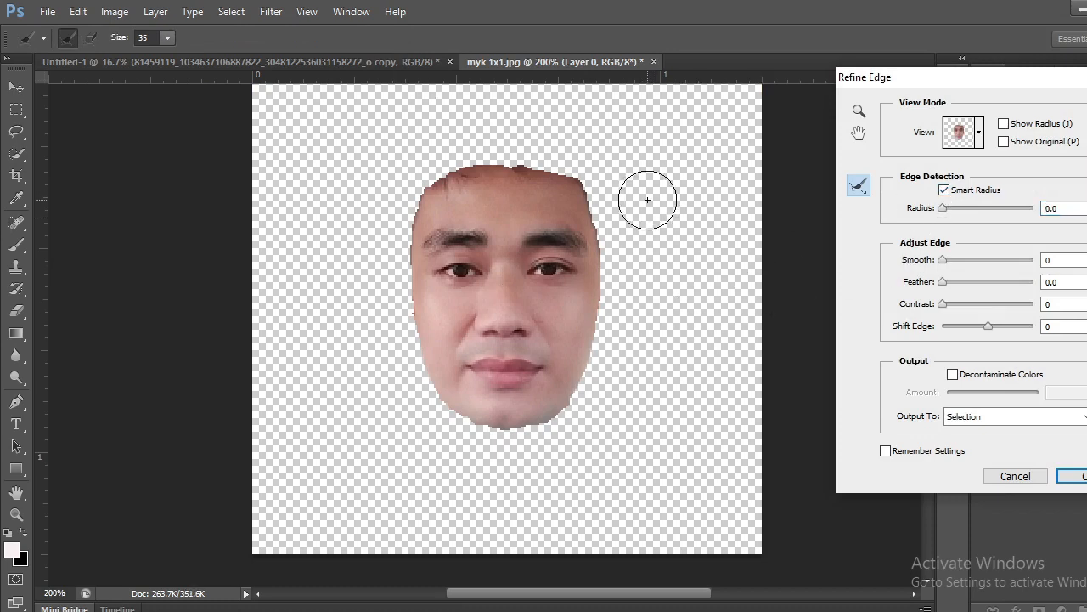
key("bracketleft")
key("bracketleft")
key("bracketleft")
key("bracketleft")
key("bracketleft")
key("bracketleft")
key("bracketleft")
left_click_drag(545, 173, 516, 171)
left_click_drag(436, 175, 443, 184)
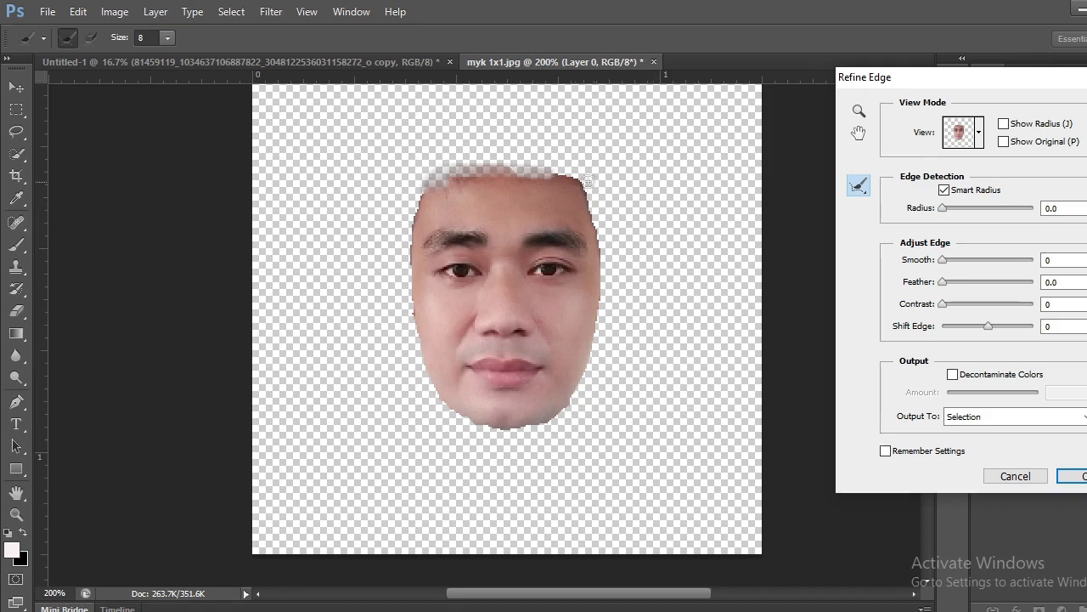
left_click_drag(567, 173, 599, 202)
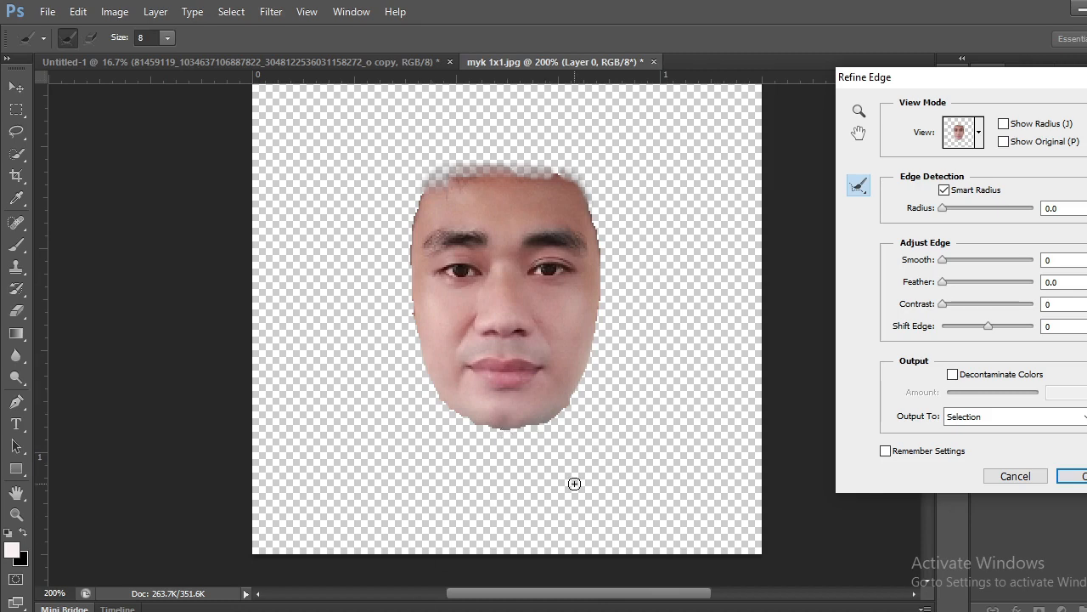
key("Return")
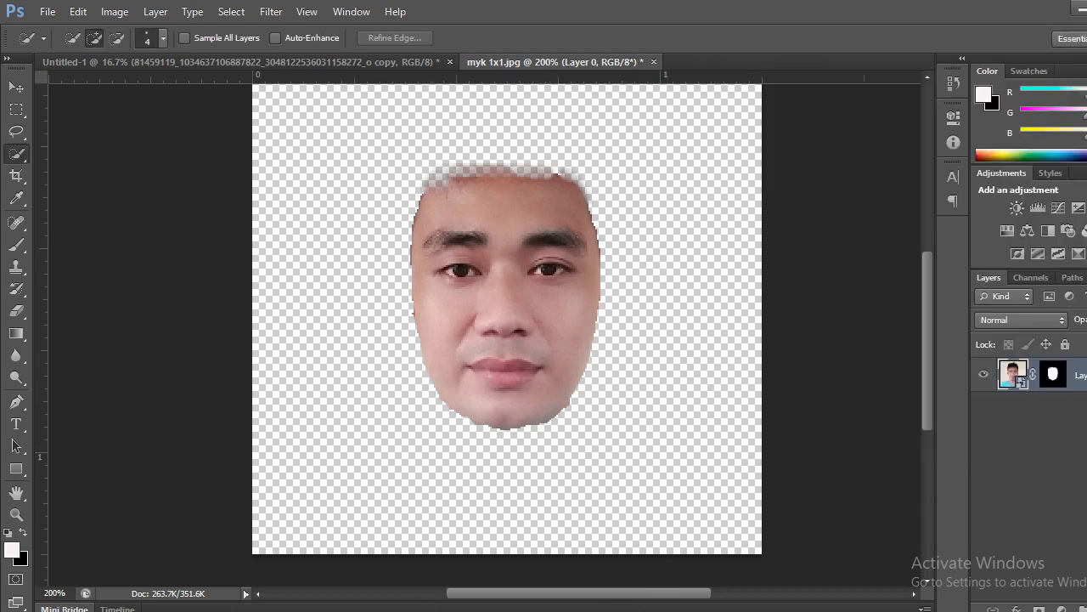
Add a Black & White adjustment layer above the masked face layer with the Default preset.
left_click(1061, 608)
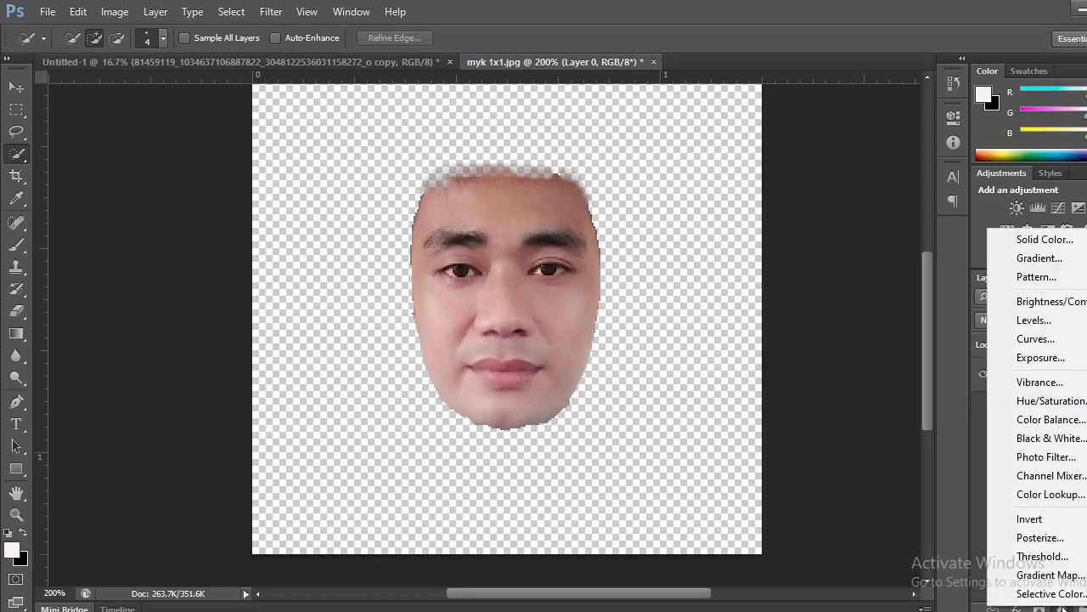
left_click(1053, 438)
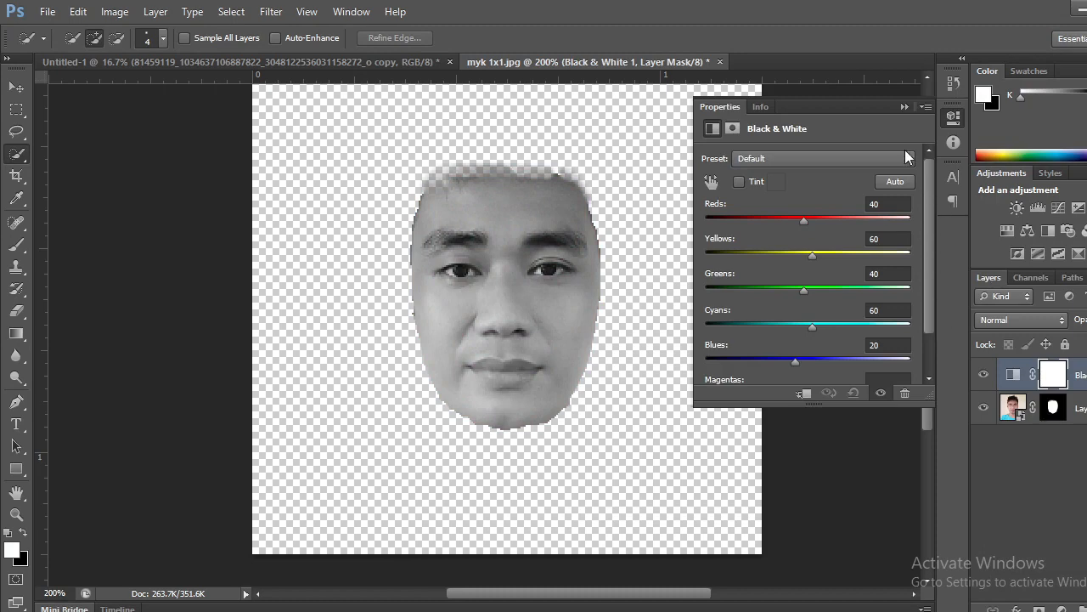
left_click(902, 106)
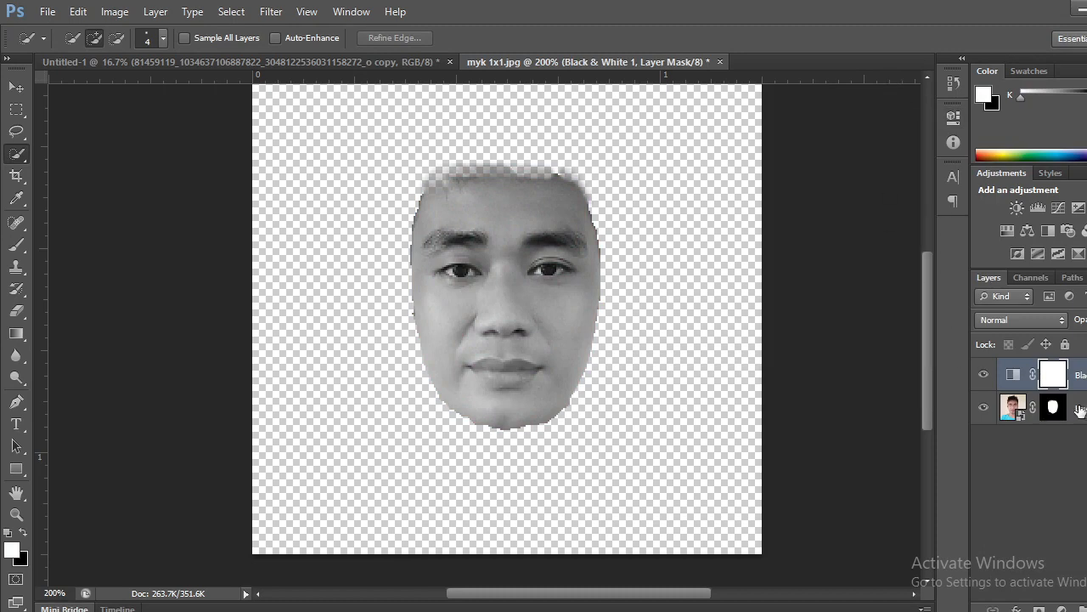
Move the face mask from Layer 0 onto the Black & White layer, replacing that layer's own mask.
left_click(1054, 408)
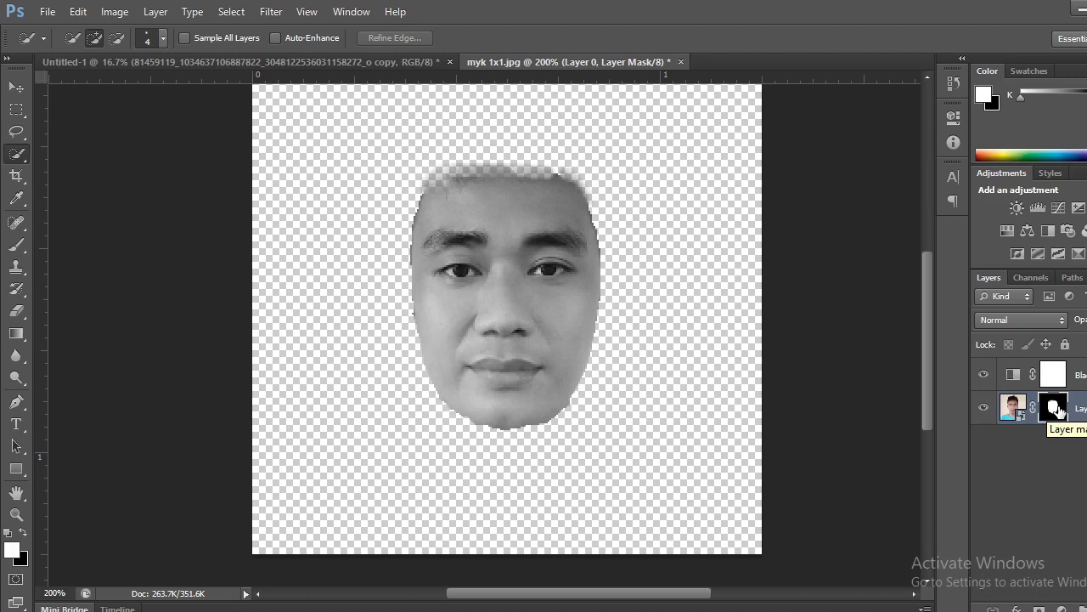
left_click_drag(1059, 411, 1056, 378)
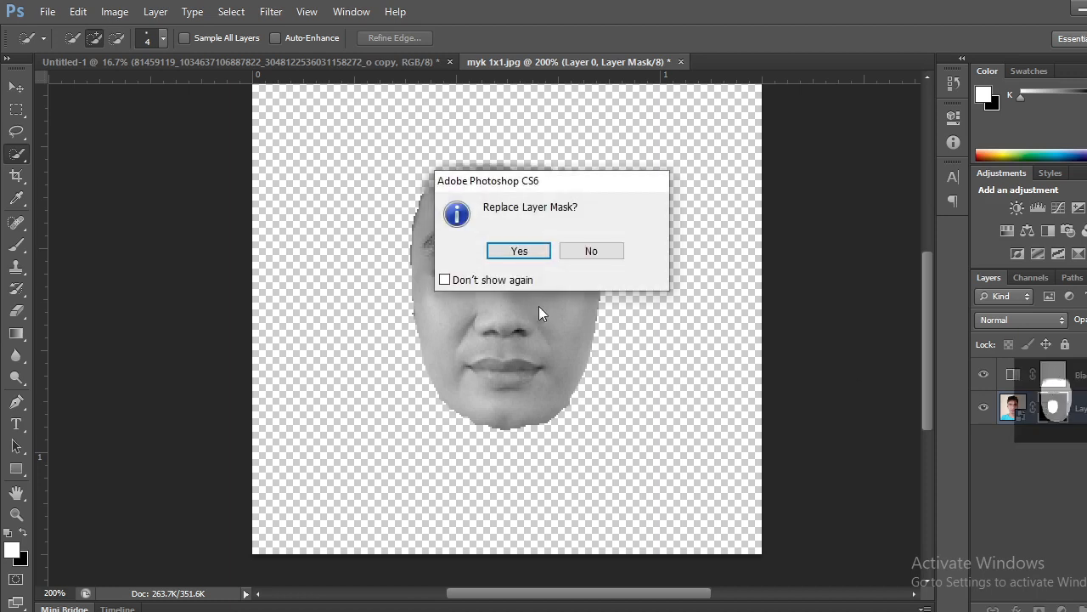
left_click(516, 254)
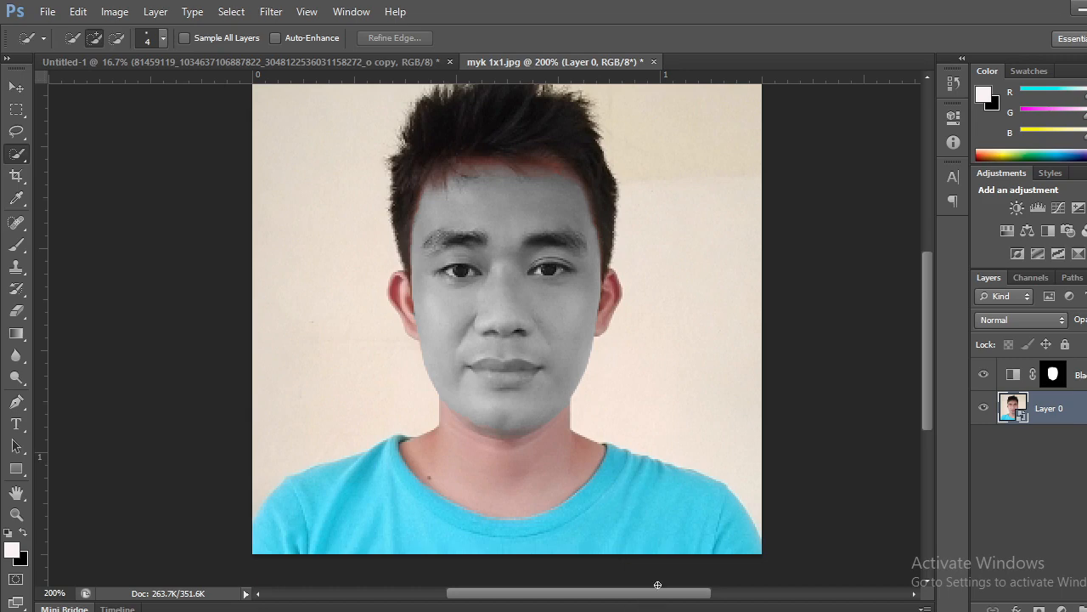
Magnify the portrait to 600% and frame both eyes for close work.
key("z")
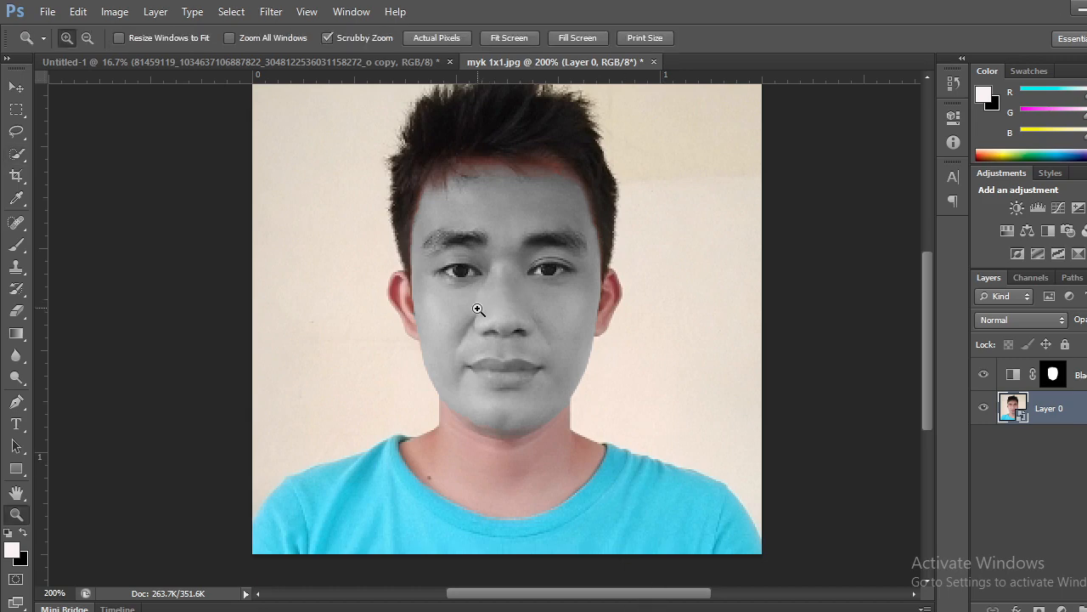
left_click(492, 303)
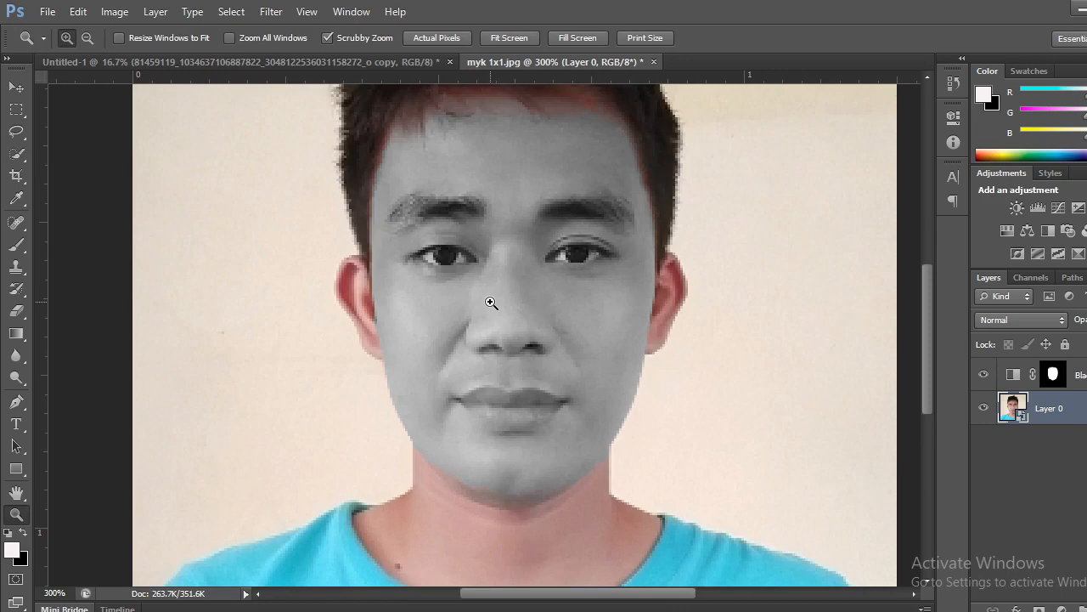
left_click(491, 302)
key("w")
key("z")
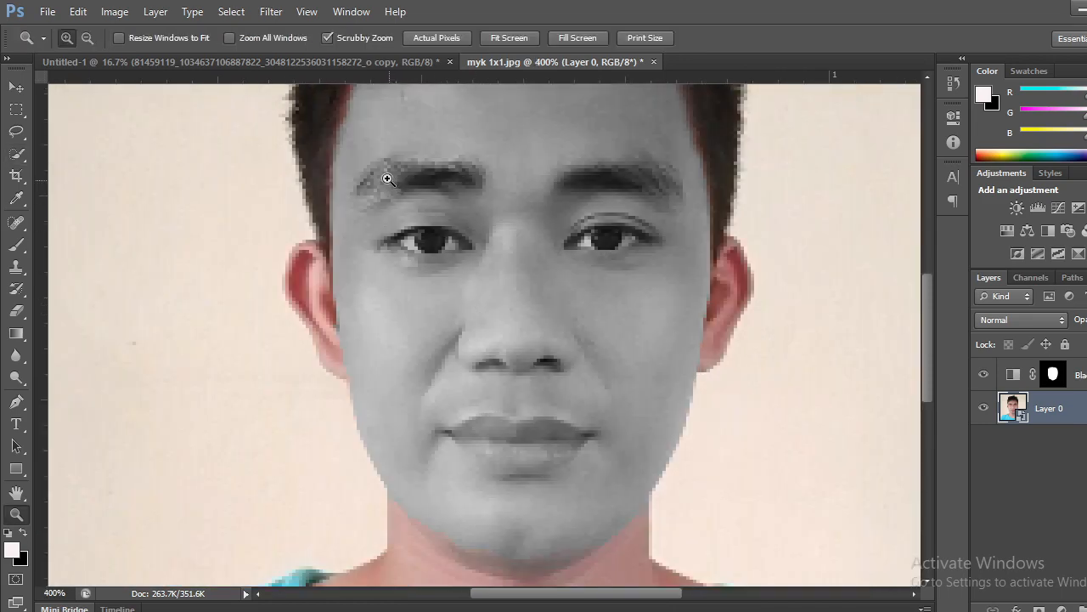
left_click_drag(371, 168, 471, 173)
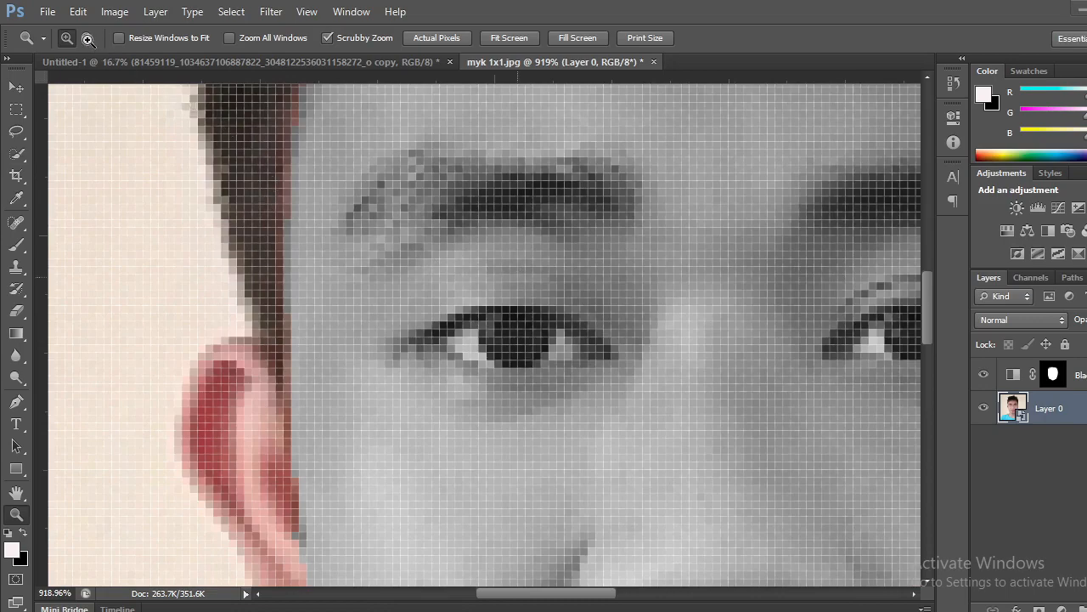
key("ctrl+plus")
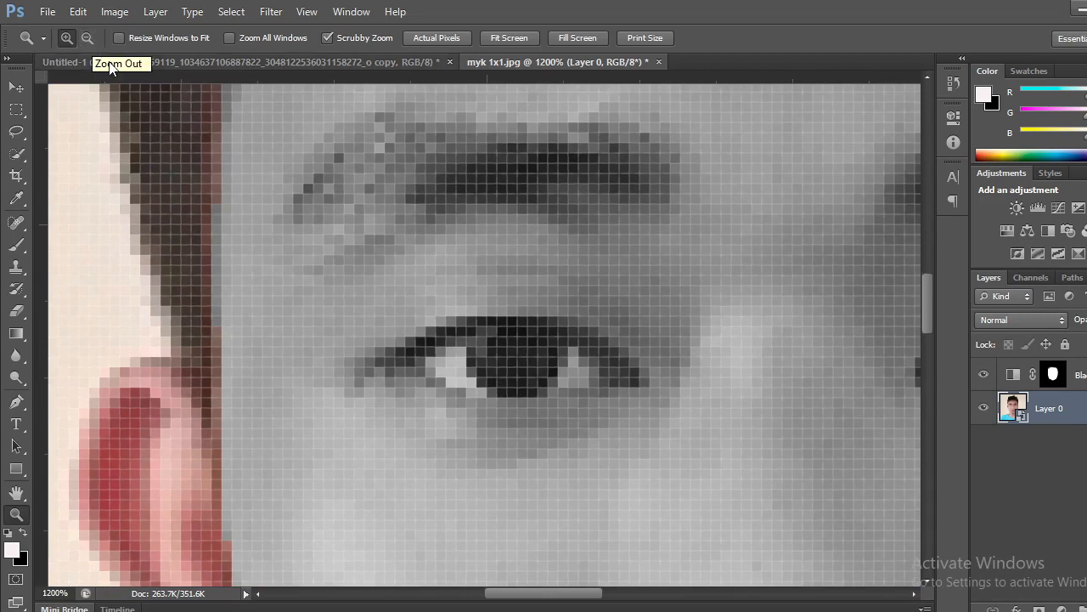
left_click(87, 38)
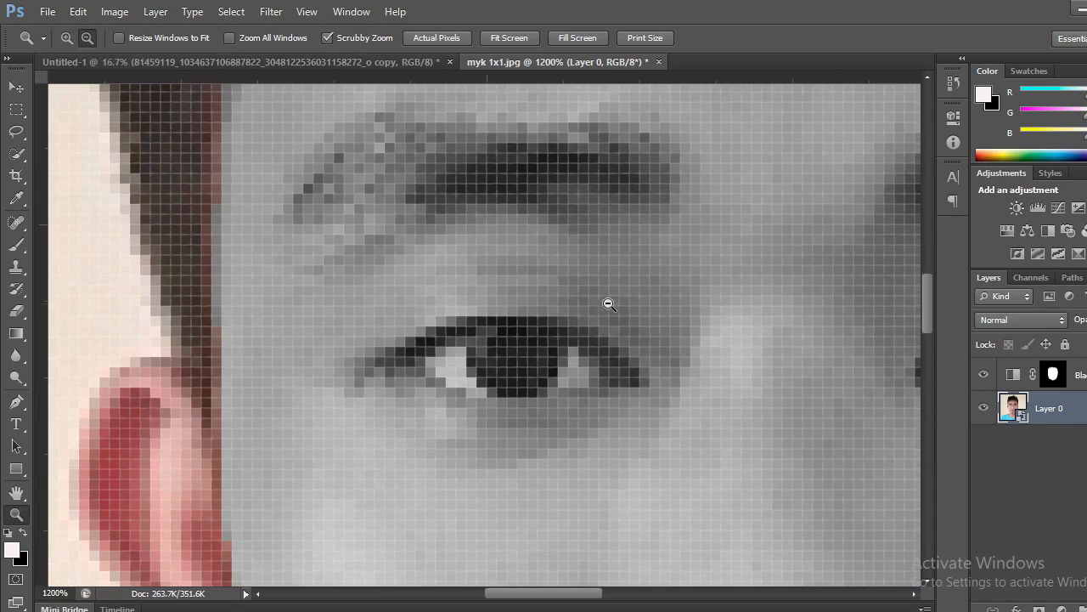
left_click(666, 377)
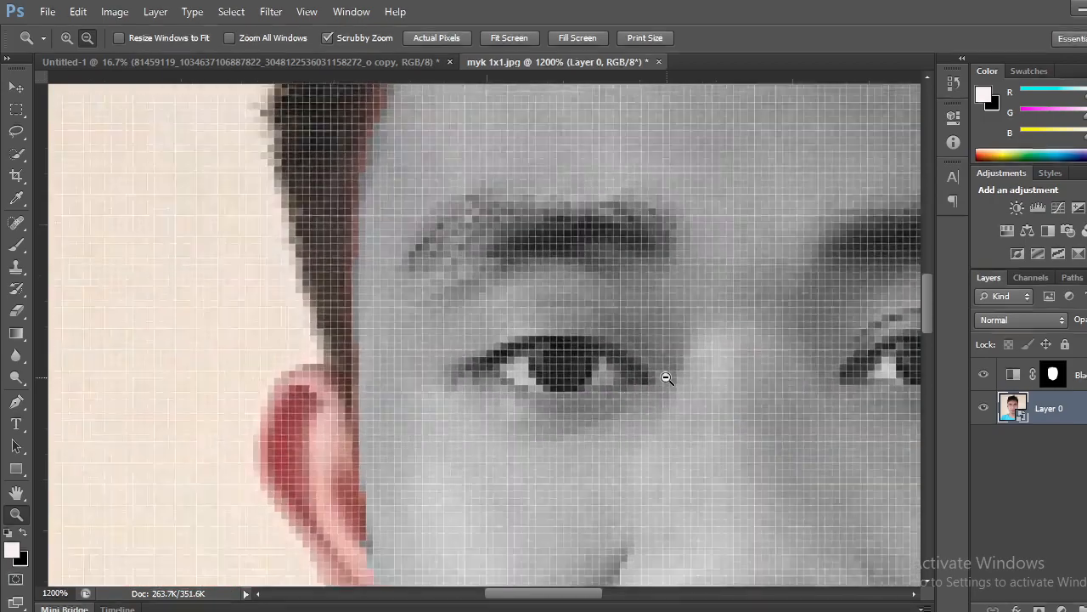
left_click(668, 384)
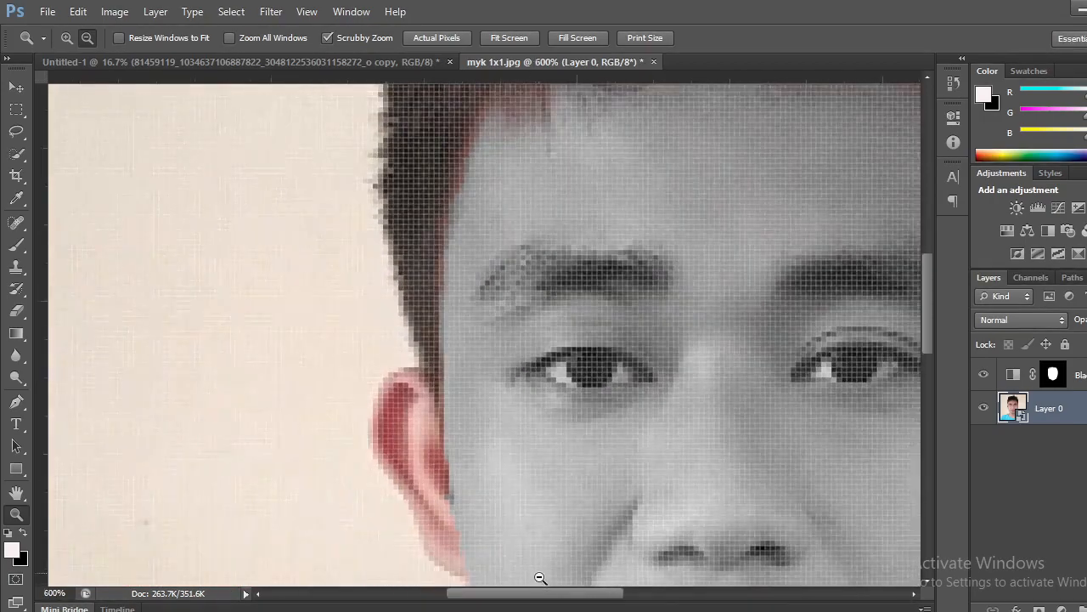
left_click_drag(528, 597, 561, 599)
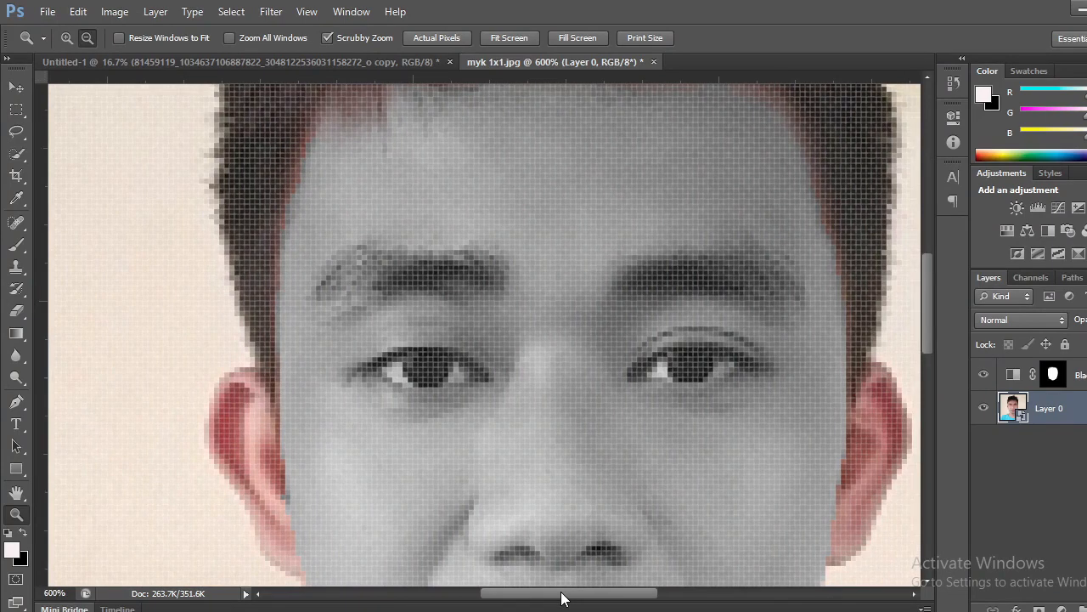
Set the Brush tool to a size of 4 px and target the Black & White layer's mask.
left_click(18, 248)
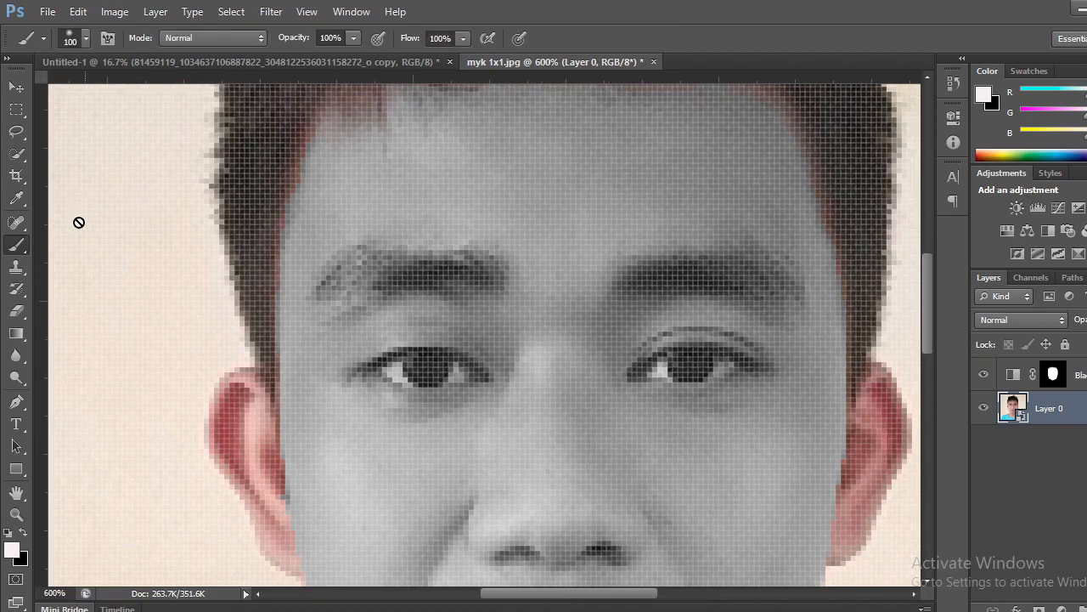
left_click(86, 39)
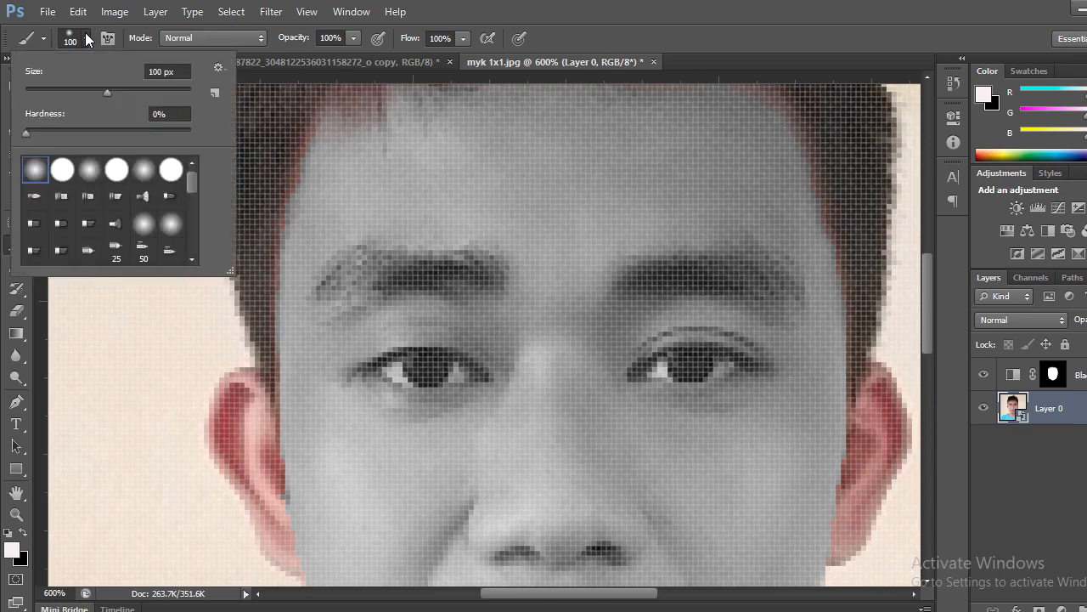
left_click_drag(108, 92, 60, 94)
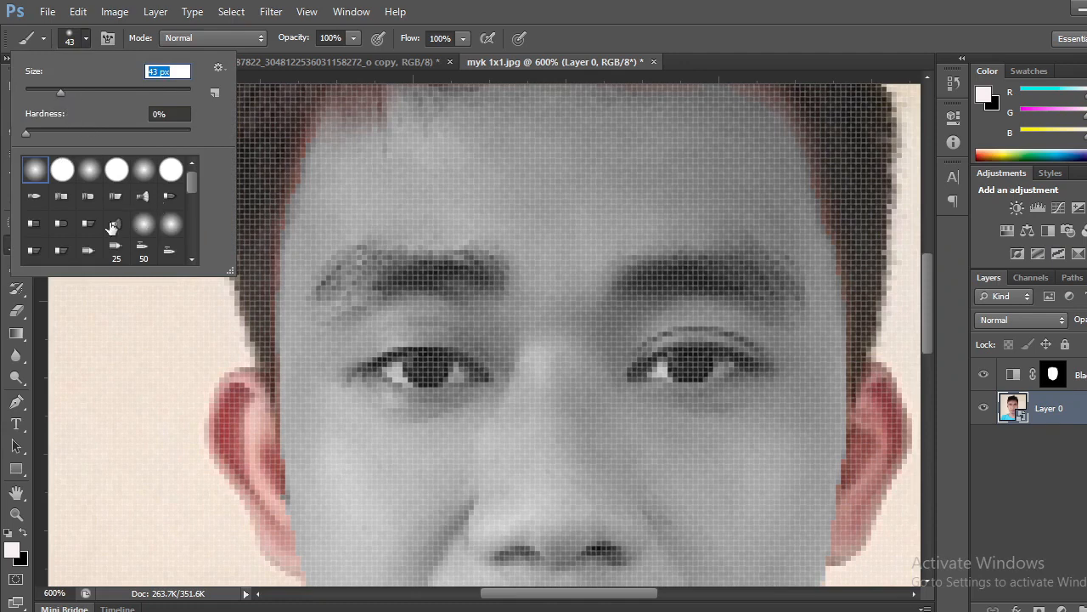
left_click(1053, 373)
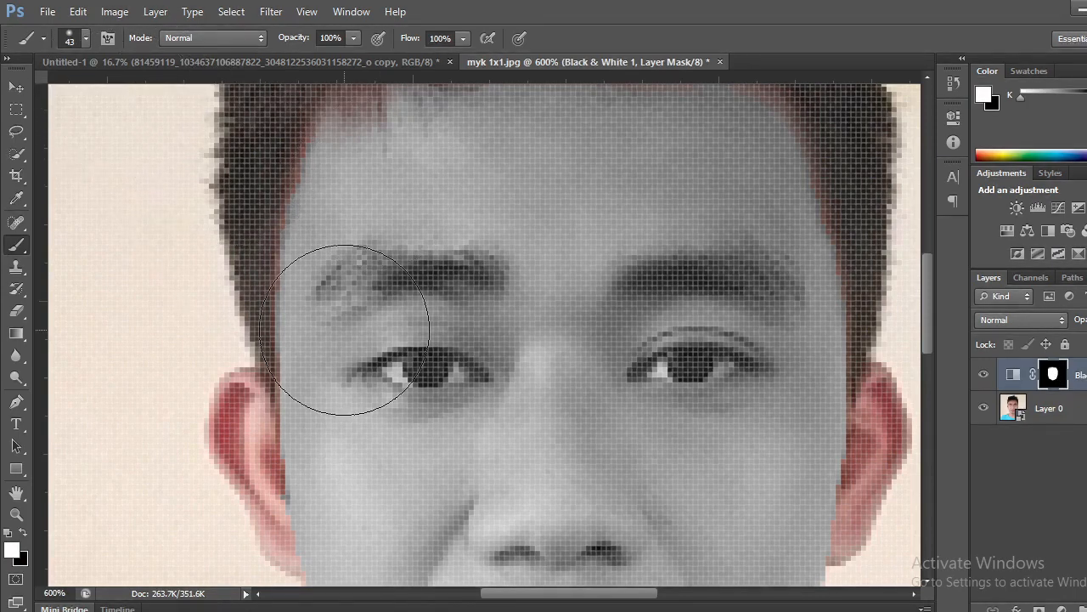
key("bracketleft")
key("bracketleft")
key("bracketleft")
key("bracketleft")
key("bracketleft")
key("bracketleft")
key("bracketleft")
key("bracketleft")
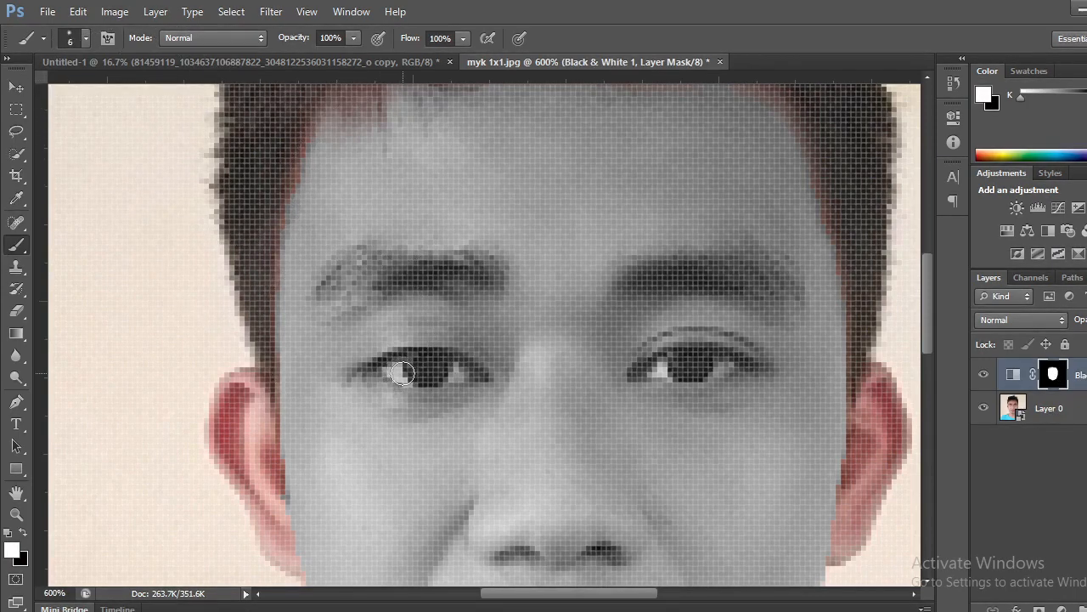
key("bracketleft")
key("bracketleft")
left_click(85, 38)
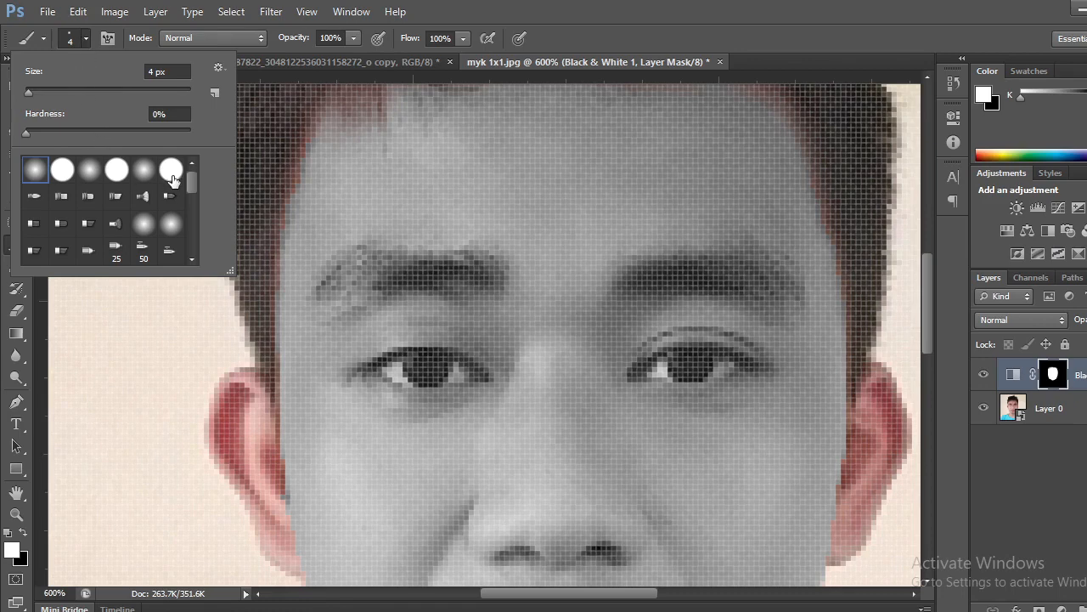
left_click(62, 174)
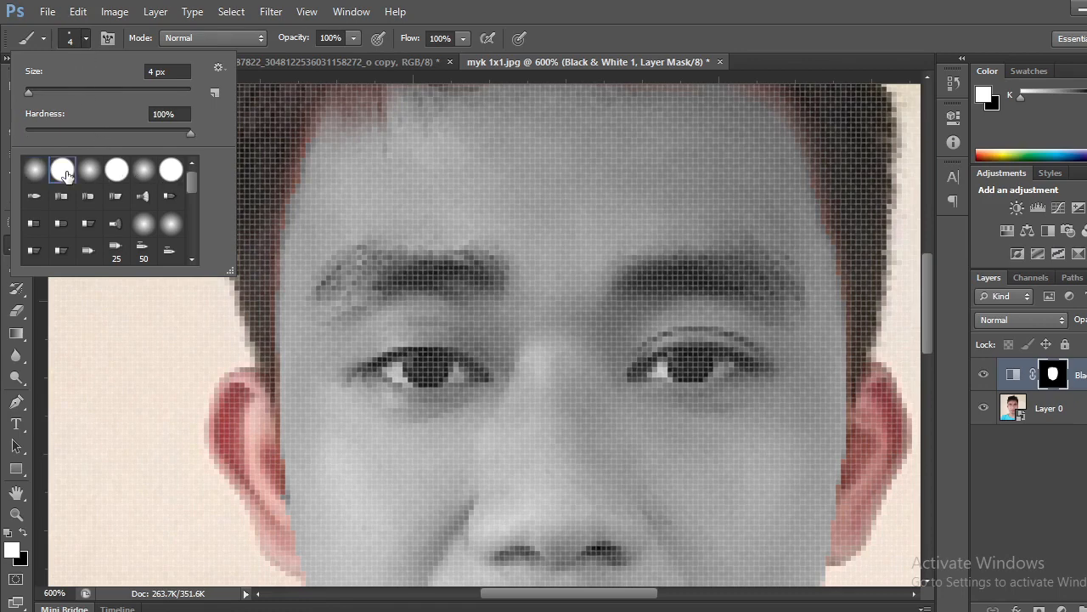
left_click(45, 38)
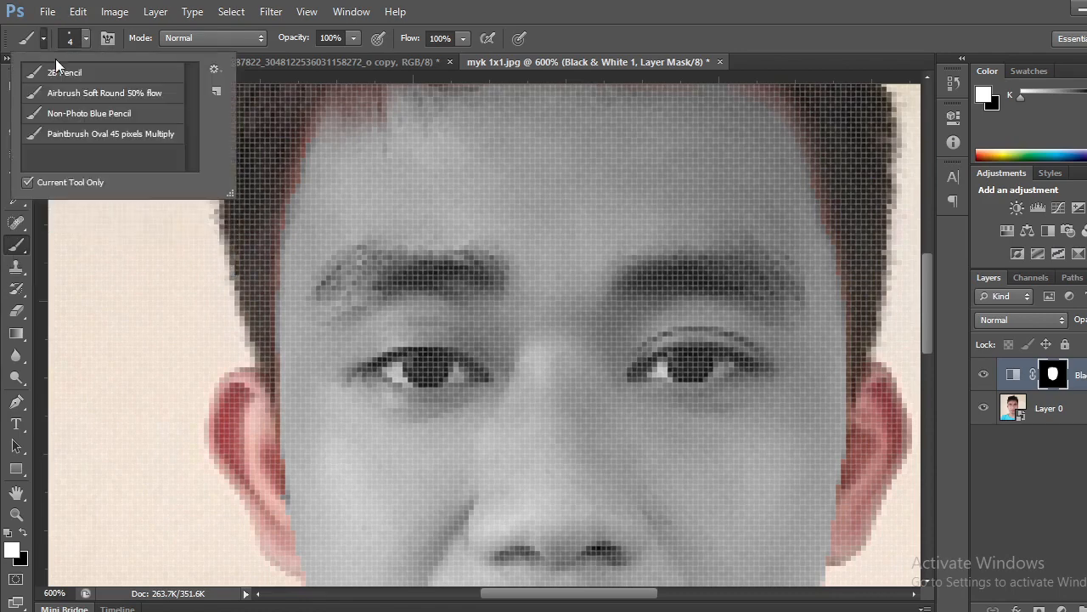
left_click(392, 361)
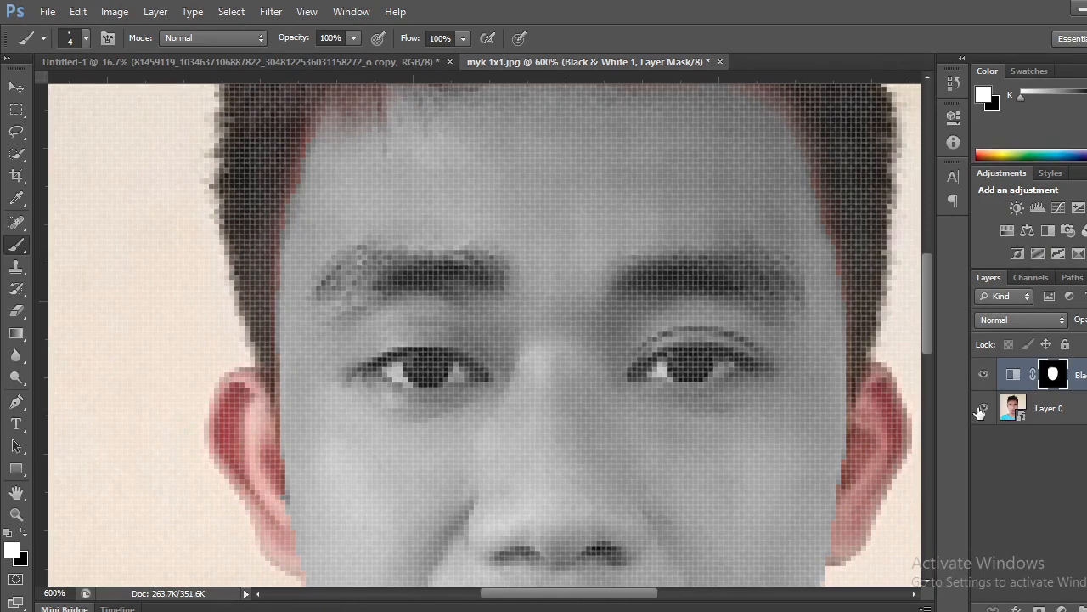
Paint black over both eyes on the Black & White mask to restore their original color.
left_click(24, 533)
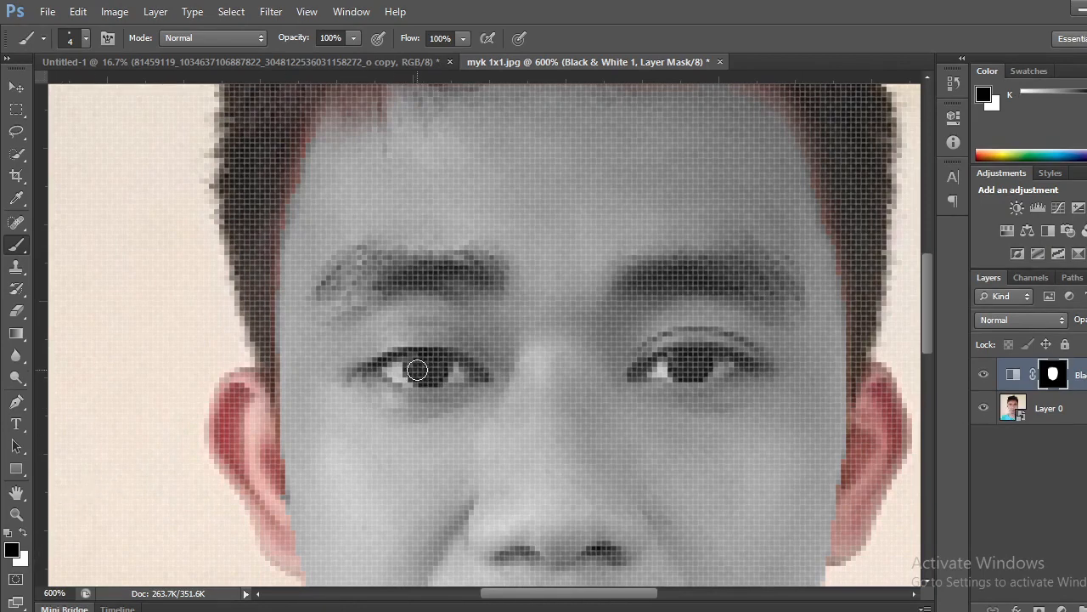
mouse_move(410, 368)
left_mouse_down()
mouse_move(392, 367)
mouse_move(467, 377)
mouse_move(422, 359)
mouse_move(478, 375)
mouse_move(384, 369)
mouse_move(434, 374)
left_mouse_up()
mouse_move(656, 374)
left_mouse_down()
mouse_move(696, 364)
mouse_move(672, 360)
mouse_move(725, 365)
mouse_move(647, 369)
mouse_move(707, 360)
mouse_move(687, 355)
mouse_move(706, 356)
mouse_move(697, 350)
mouse_move(736, 361)
mouse_move(677, 364)
left_mouse_up()
left_click_drag(399, 365, 423, 375)
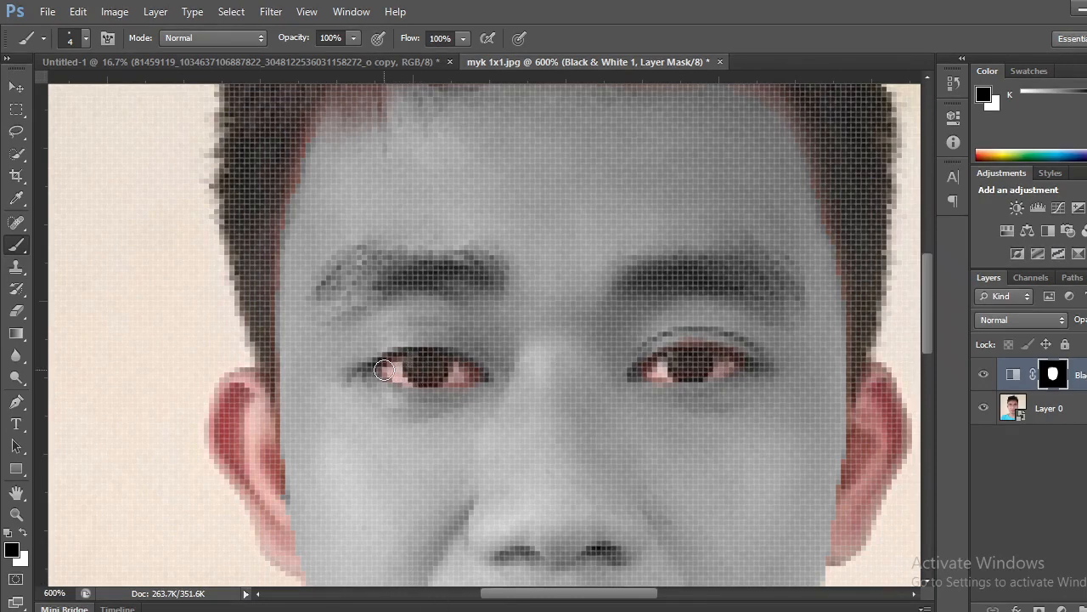
key("ctrl+0")
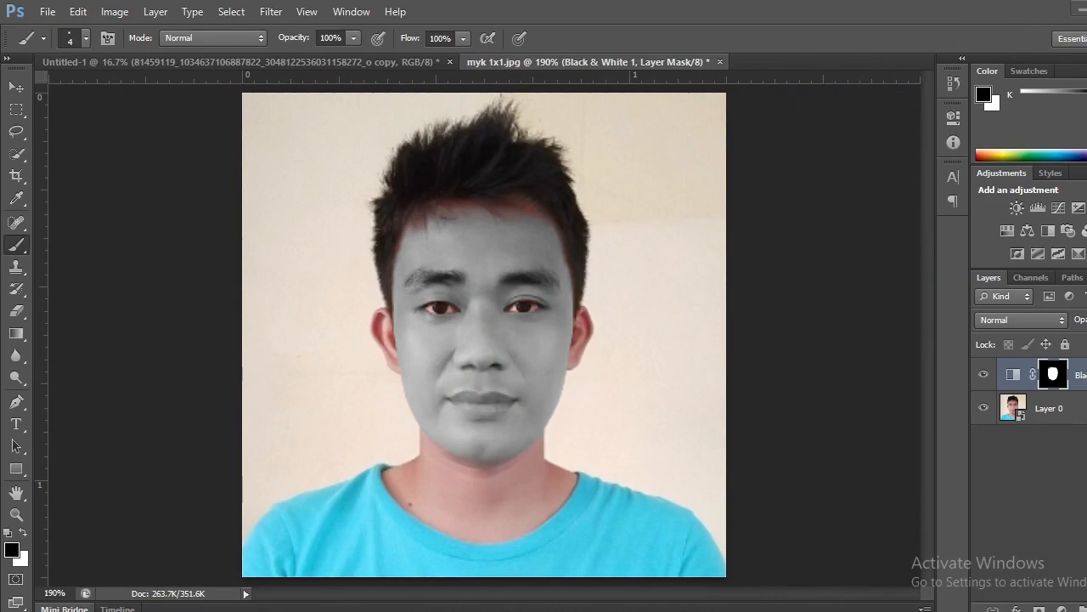
Open the sun-and-stars image 3e66666a87de2856c12029bd7ebad9e0.png from the "to be used" folder in File Explorer with Adobe Photoshop.
left_click(255, 610)
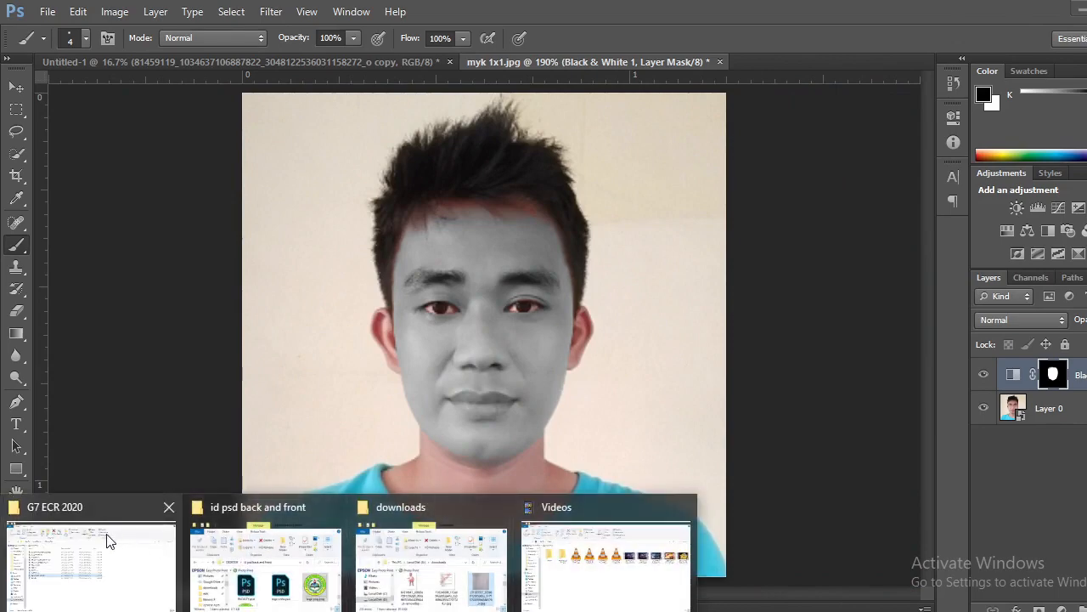
left_click(1079, 12)
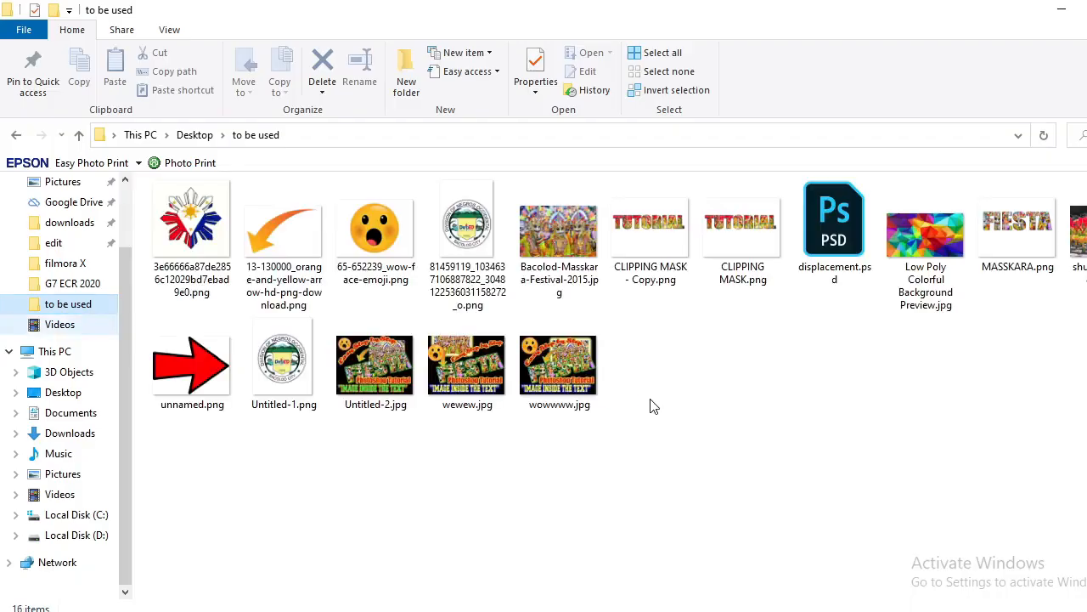
double_click(222, 223)
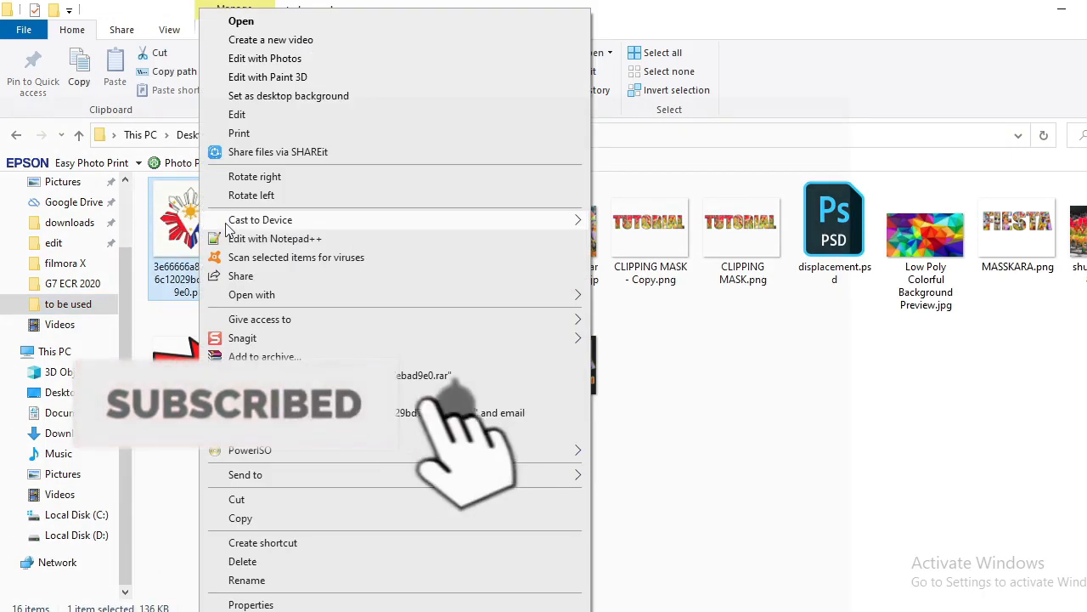
right_click(202, 225)
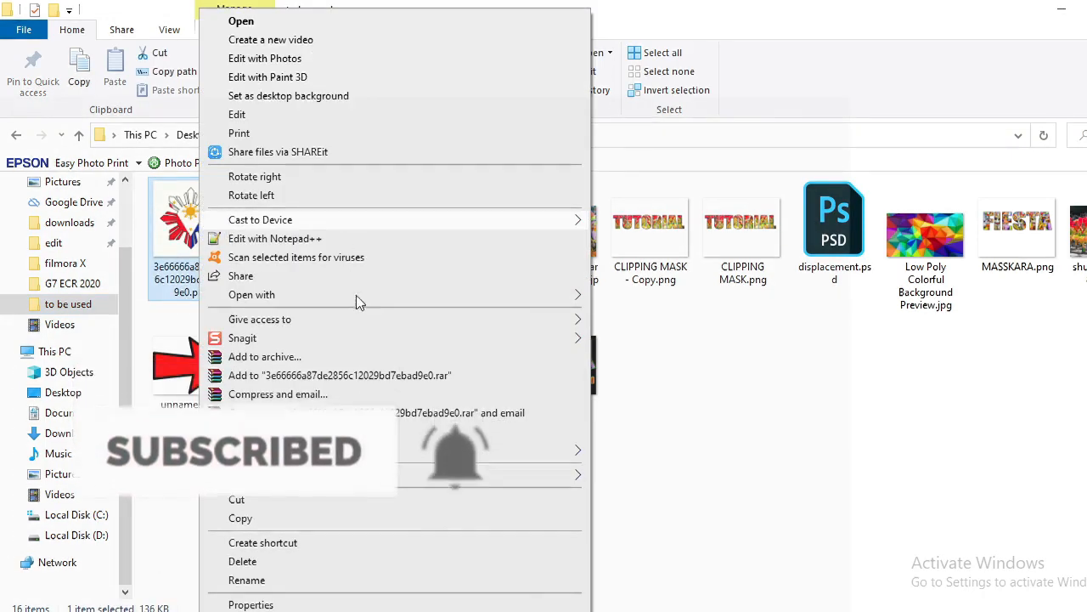
left_click(569, 299)
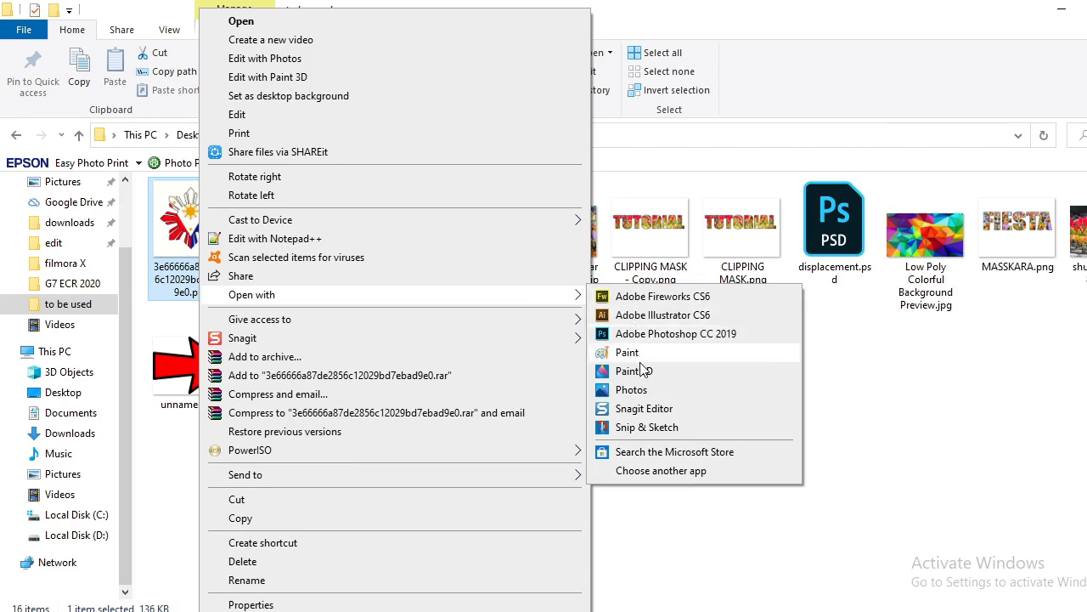
left_click(538, 292)
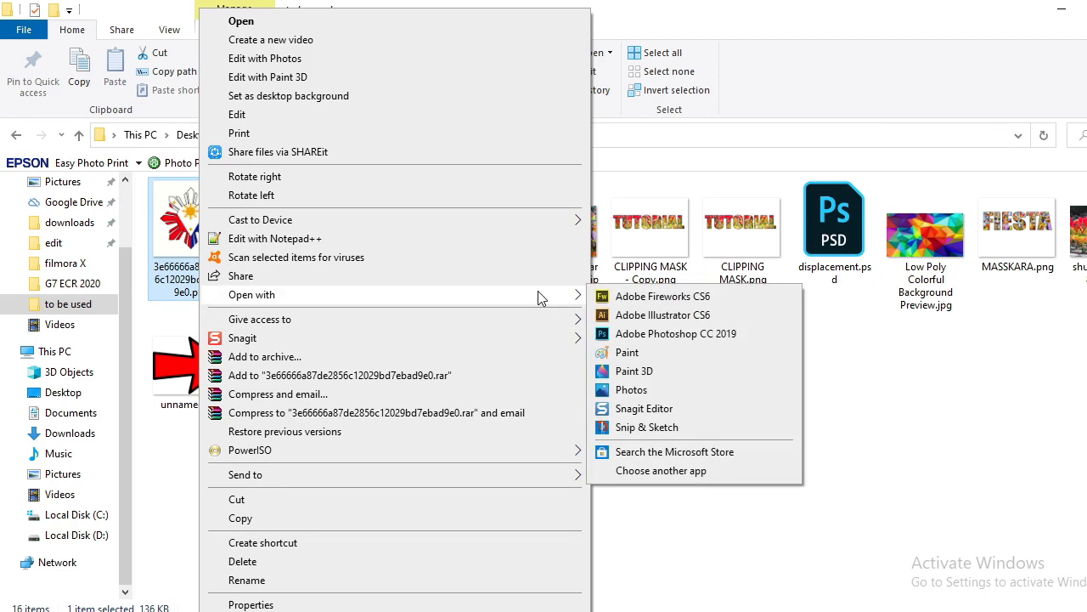
left_click(648, 334)
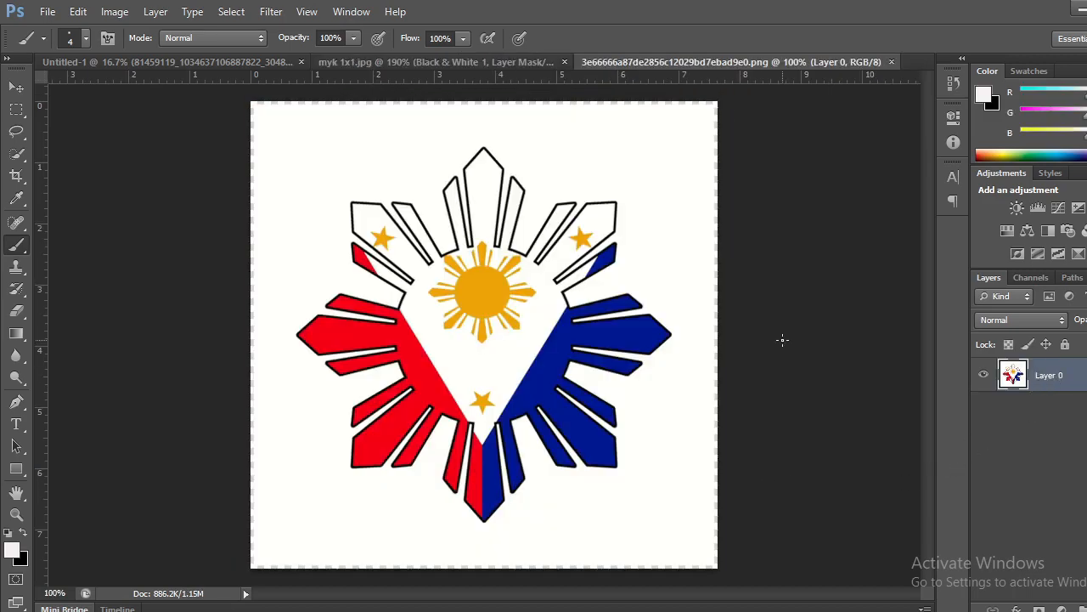
Convert the sun-and-stars layer to a smart object and copy it into the myk 1x1.jpg portrait, accepting the color conversion.
key("v")
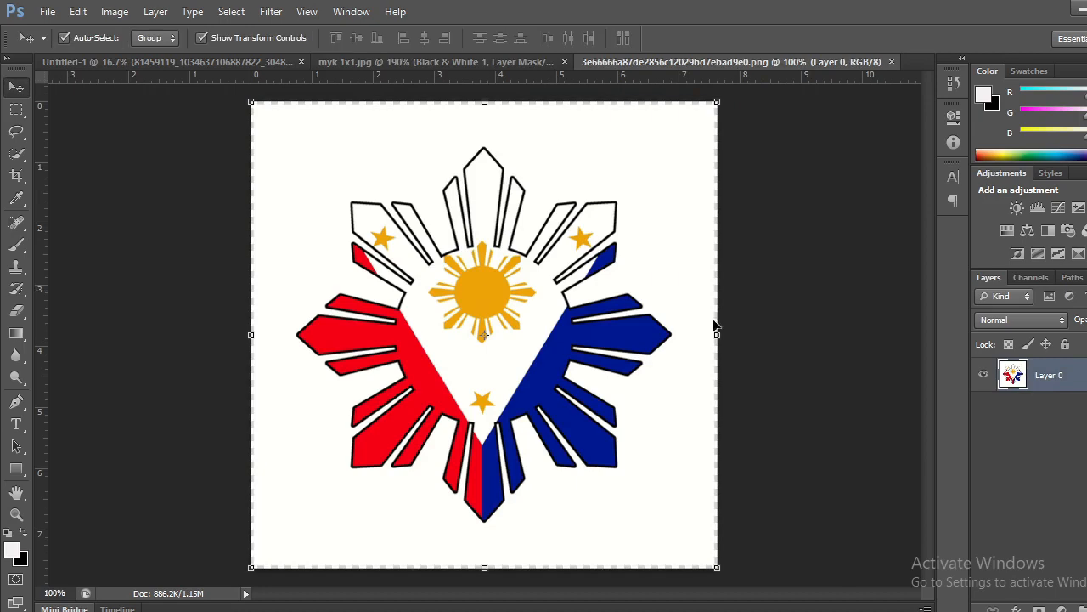
right_click(1072, 381)
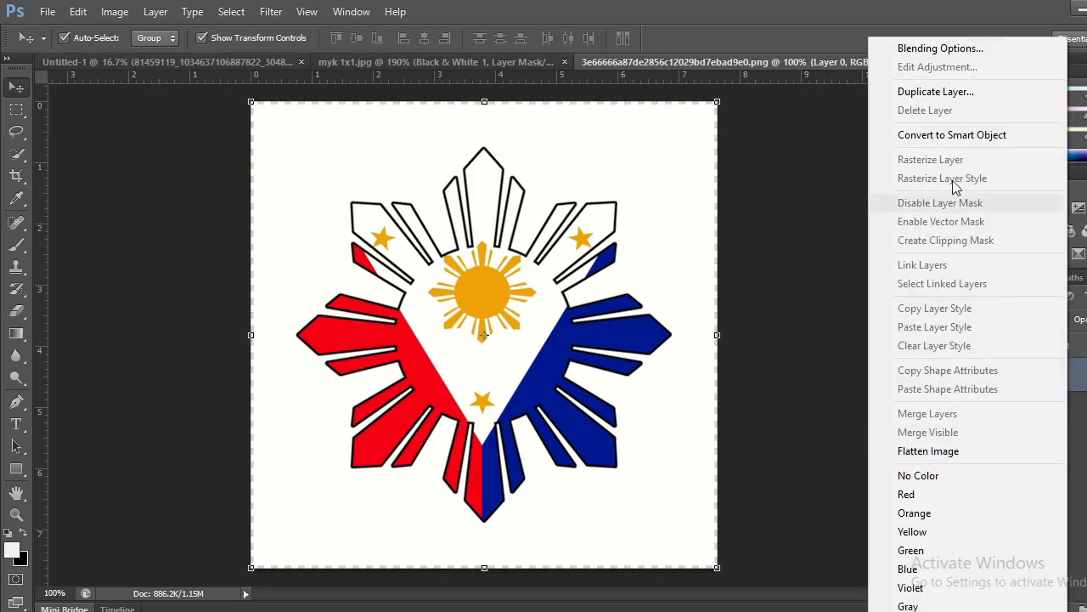
left_click(950, 135)
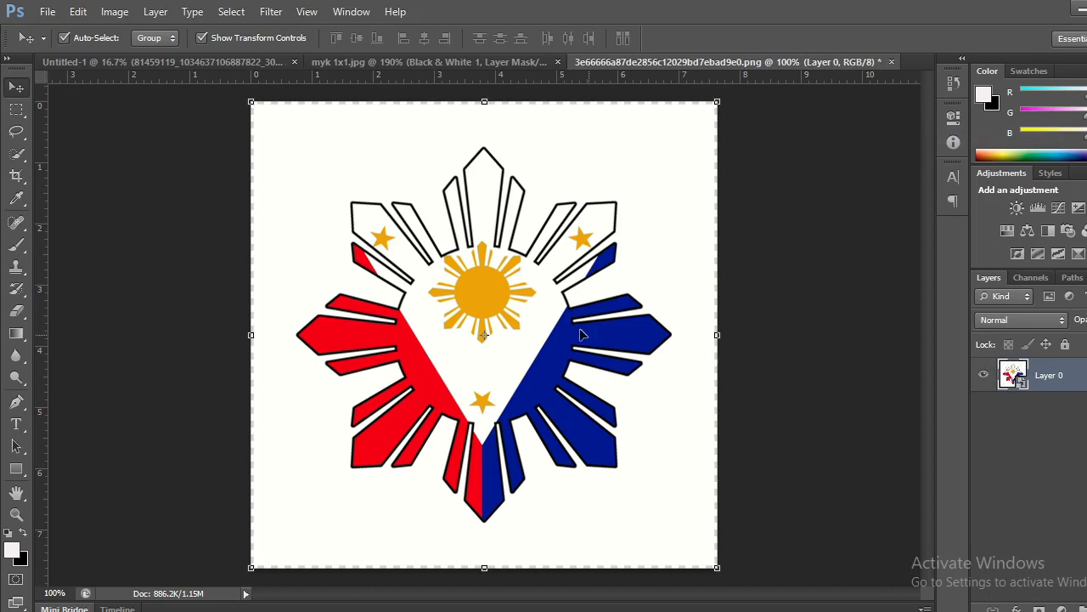
left_click_drag(574, 324, 496, 318)
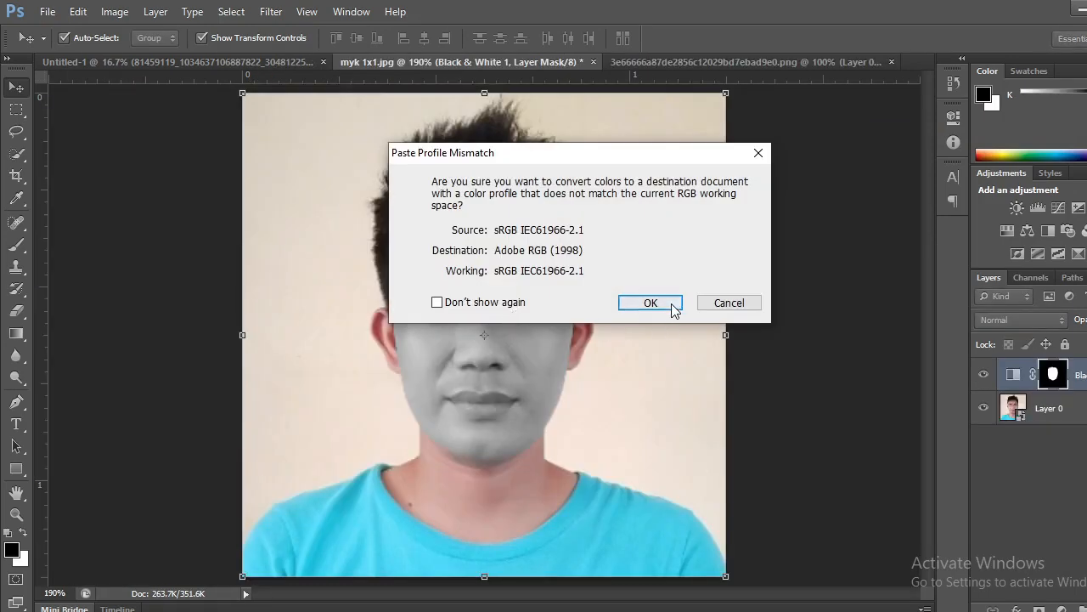
left_click(657, 304)
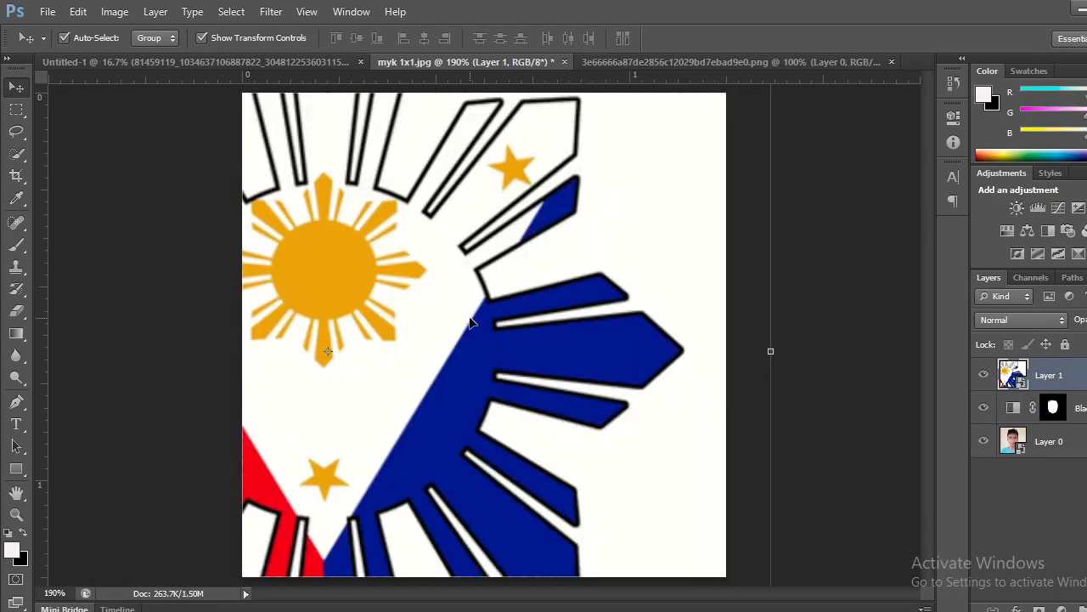
left_click_drag(474, 321, 568, 307)
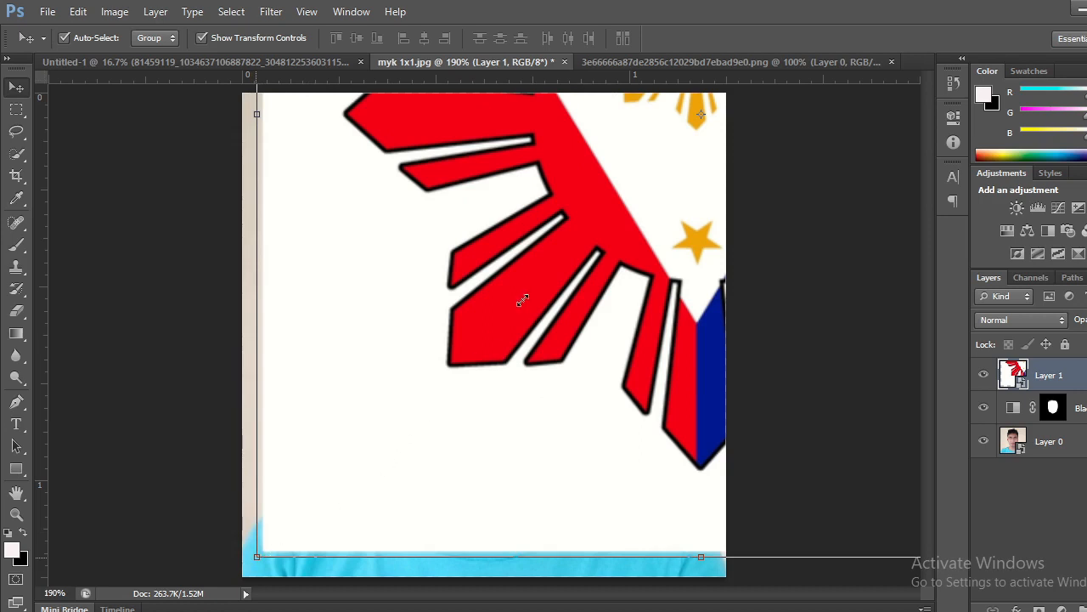
left_click_drag(858, 34, 860, 32)
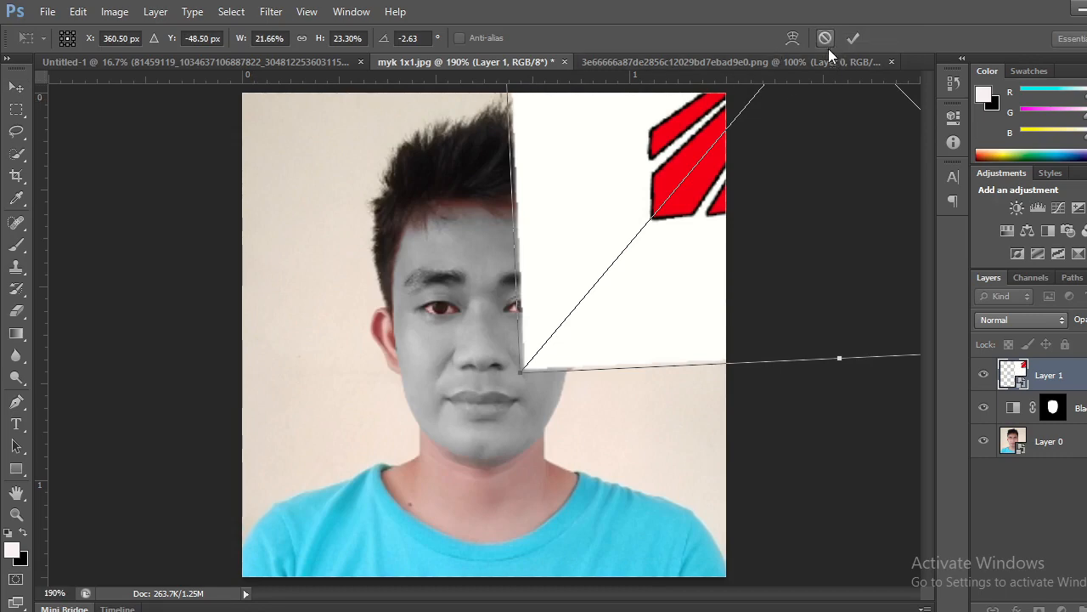
left_click(825, 39)
Scale the sun-and-stars layer proportionally to 11.46% and place it over the face at about X 164, Y 139 px.
mouse_move(649, 222)
left_mouse_down()
mouse_move(626, 226)
mouse_move(661, 232)
left_mouse_up()
left_click_drag(488, 441, 670, 246)
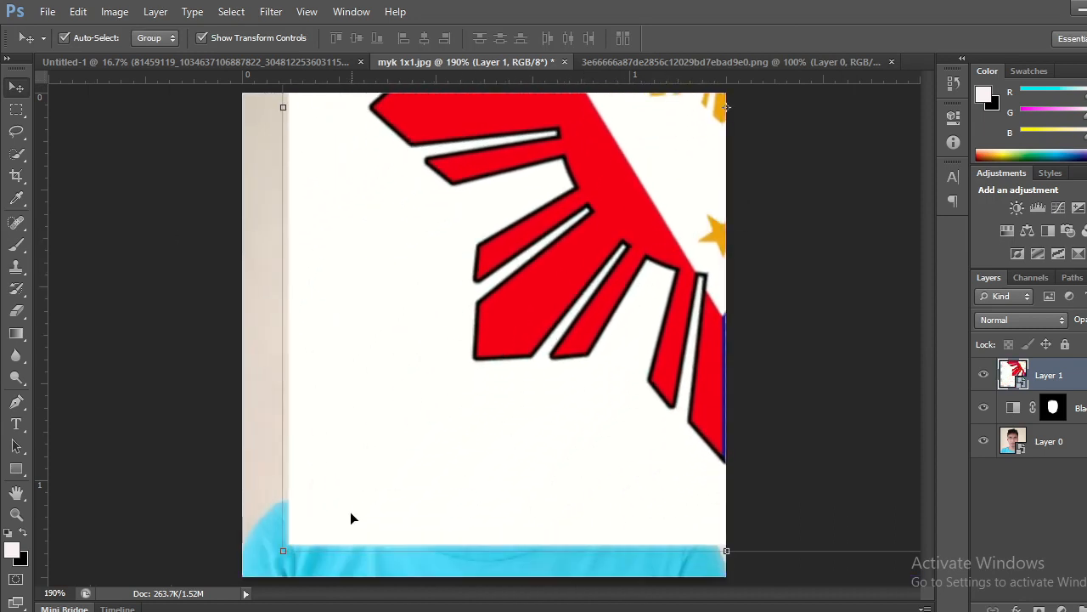
left_click_drag(283, 550, 590, 335)
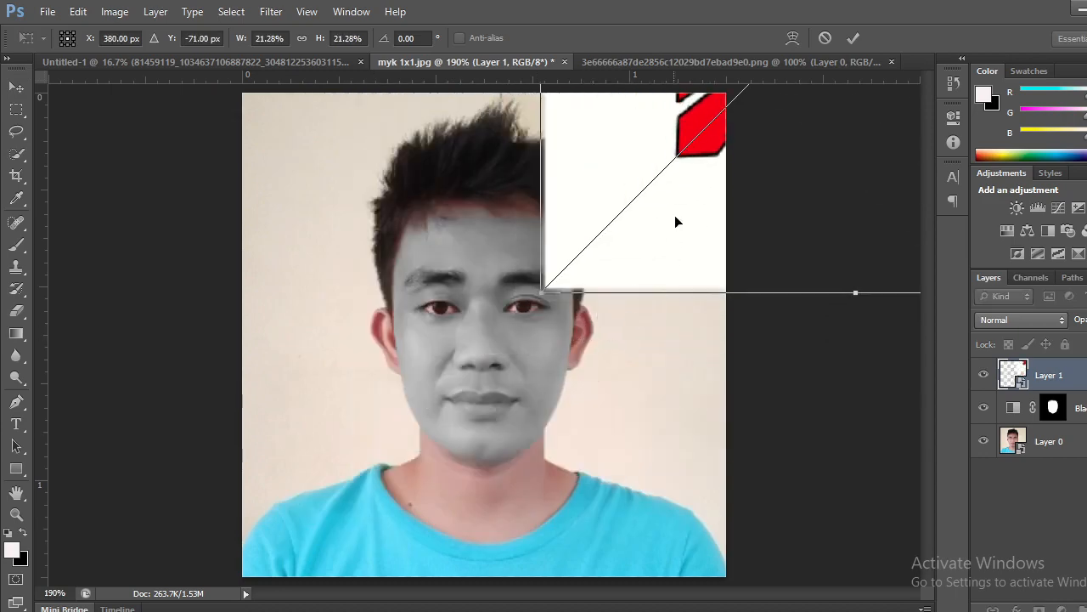
left_click_drag(688, 124, 417, 420)
left_click_drag(306, 501, 414, 445)
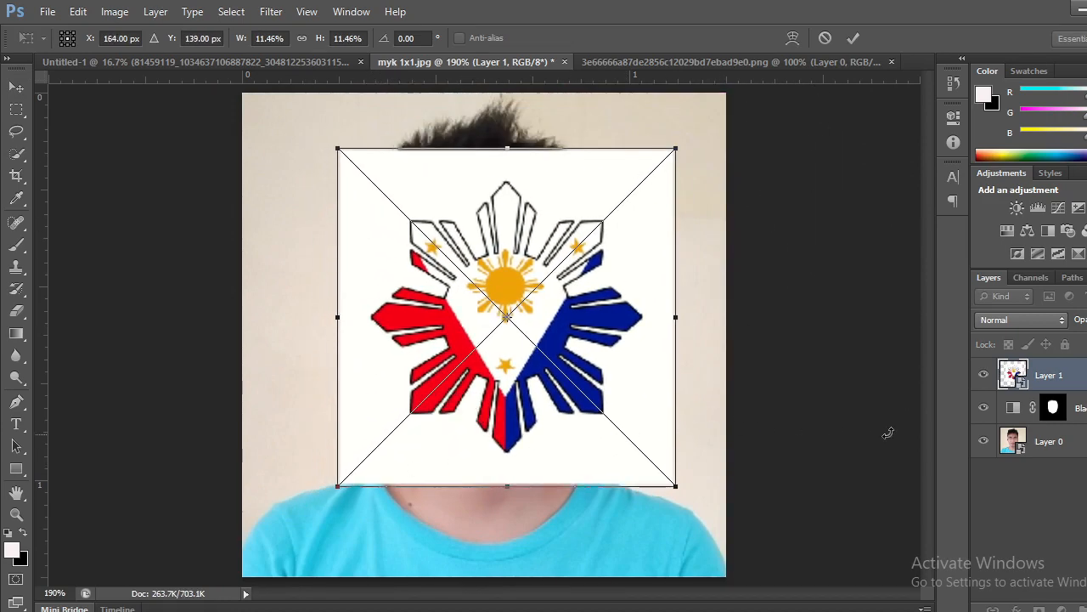
Lower the sun-and-stars layer's opacity to see the face through it, and shift it to X 152, Y 149 px.
left_click(1086, 321)
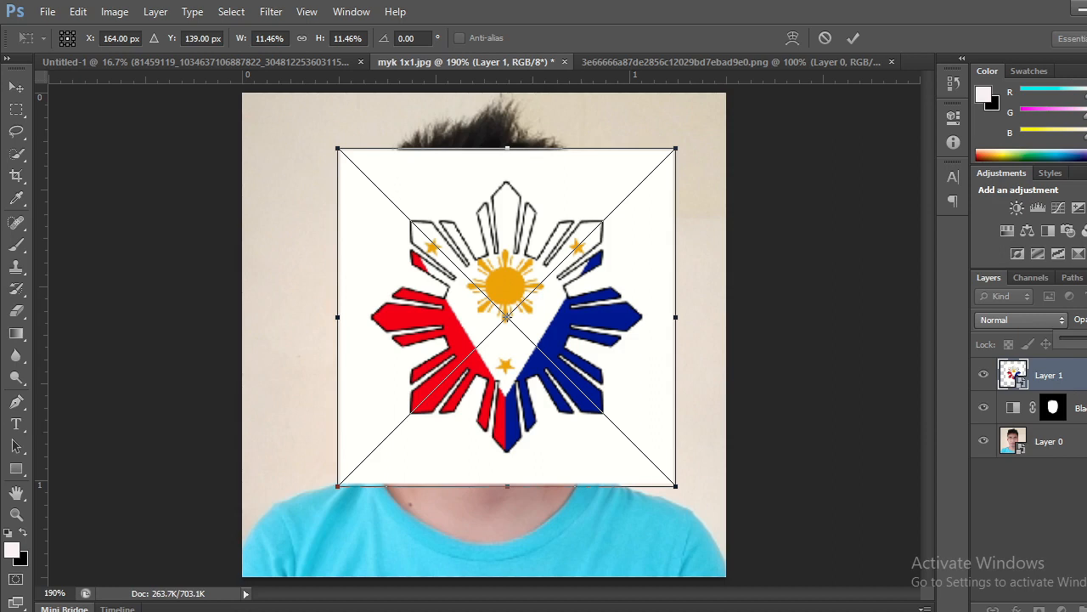
left_click_drag(1086, 340, 1081, 339)
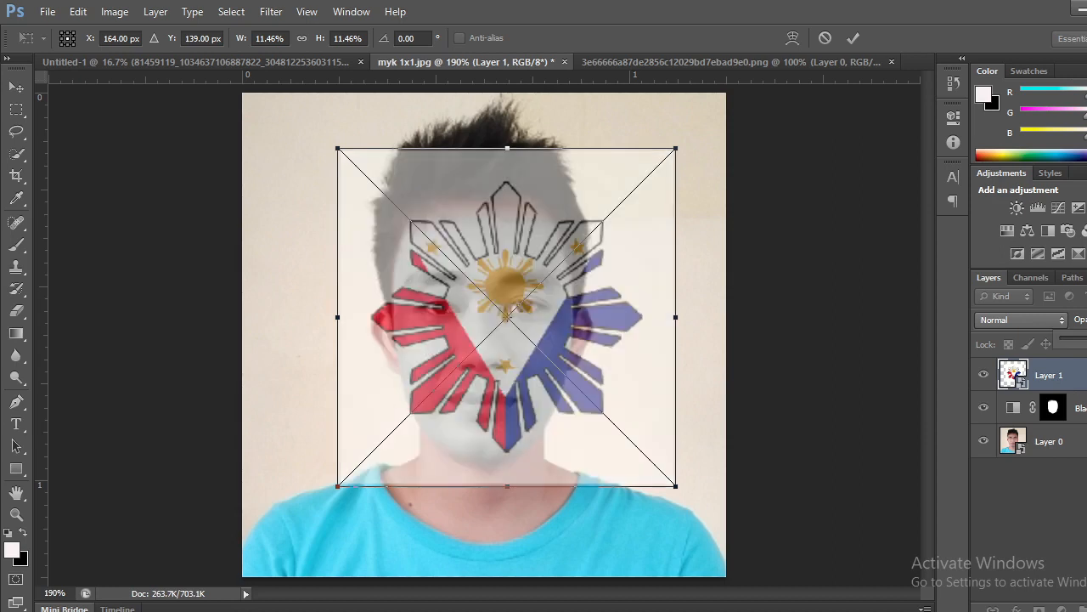
left_click_drag(567, 318, 554, 324)
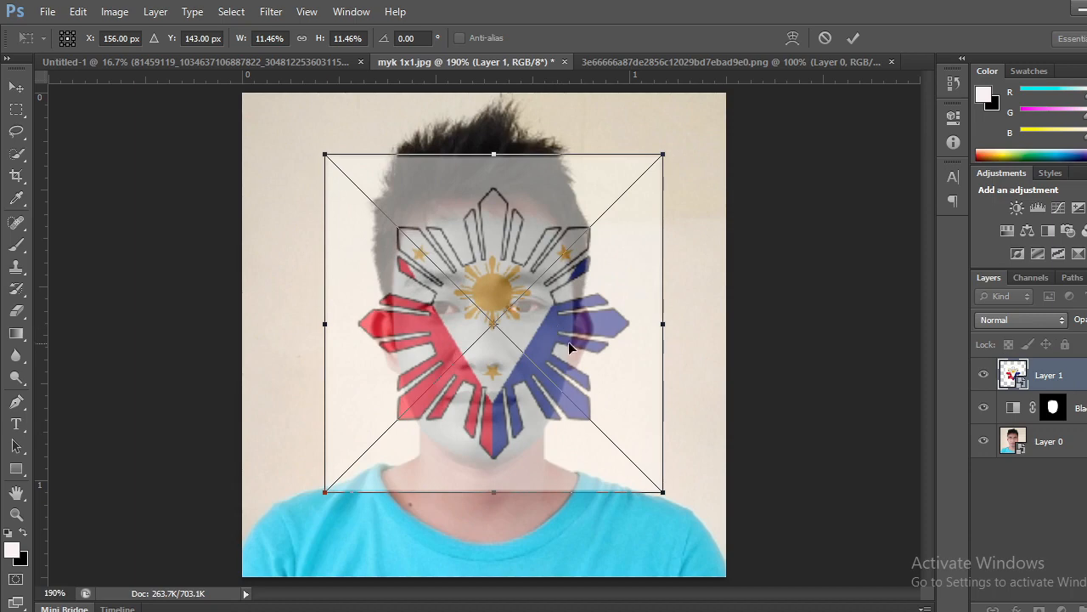
left_click_drag(555, 332, 551, 342)
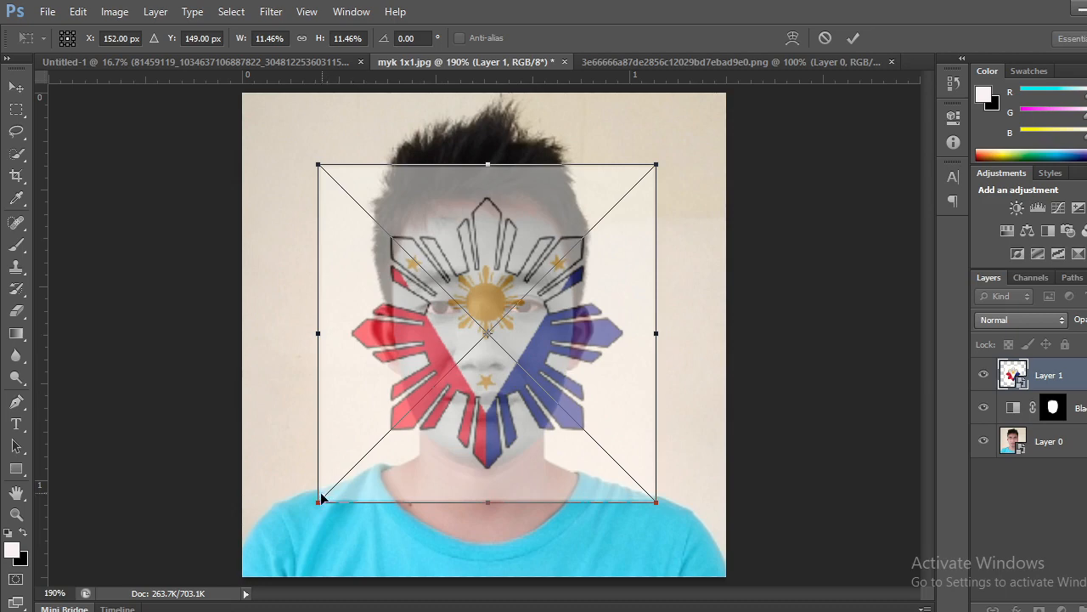
Shrink the sun-and-stars layer to 9.66%, center it on the face at X 149.5, Y 144.5 px, and apply the transform.
left_click_drag(318, 500, 335, 486)
left_click_drag(509, 364, 513, 371)
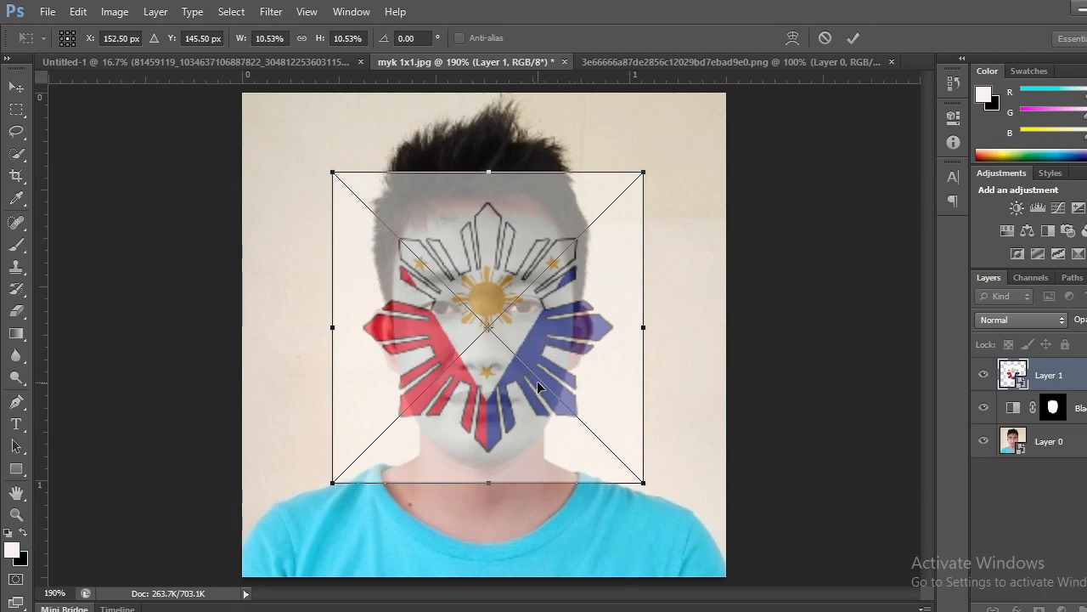
left_click_drag(332, 480, 358, 453)
left_click_drag(548, 335, 530, 346)
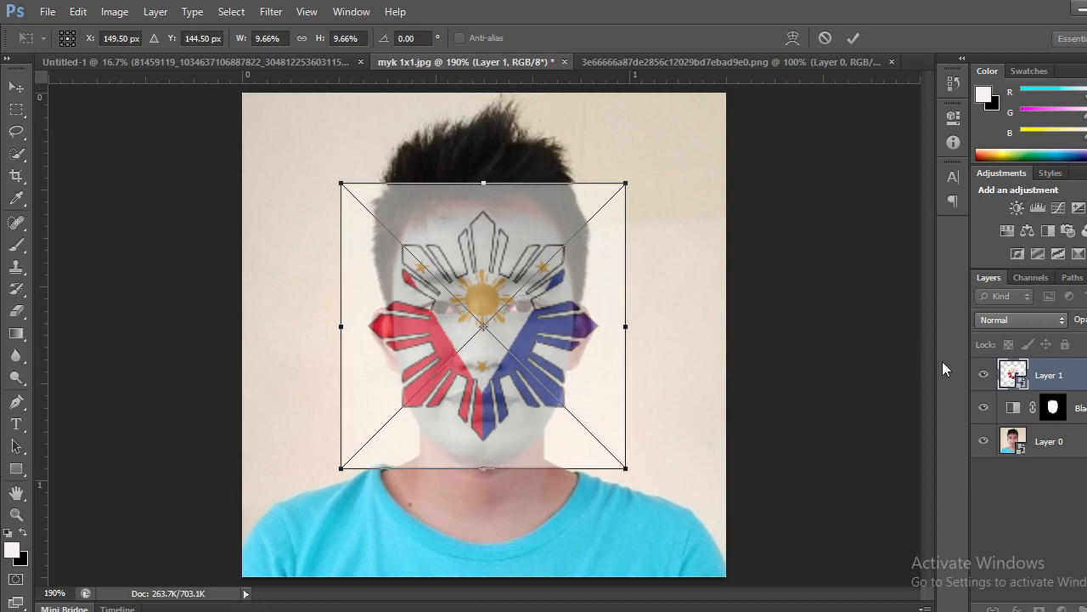
left_click(272, 13)
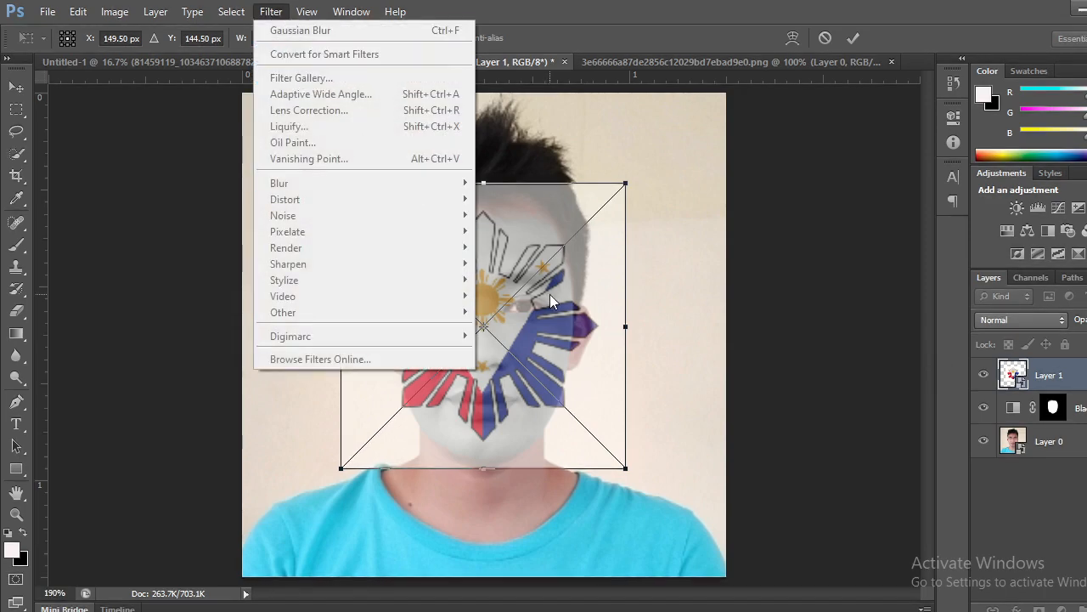
left_click(861, 42)
left_click(854, 40)
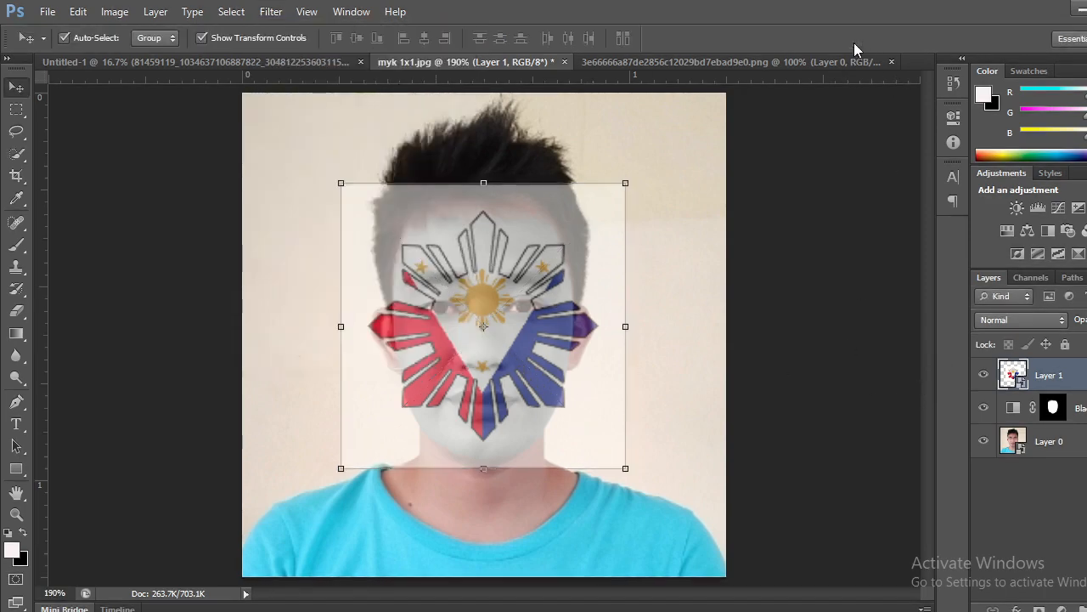
Apply a Pinch distortion of -78% to the sun-and-stars layer so the design bulges outward.
left_click(272, 13)
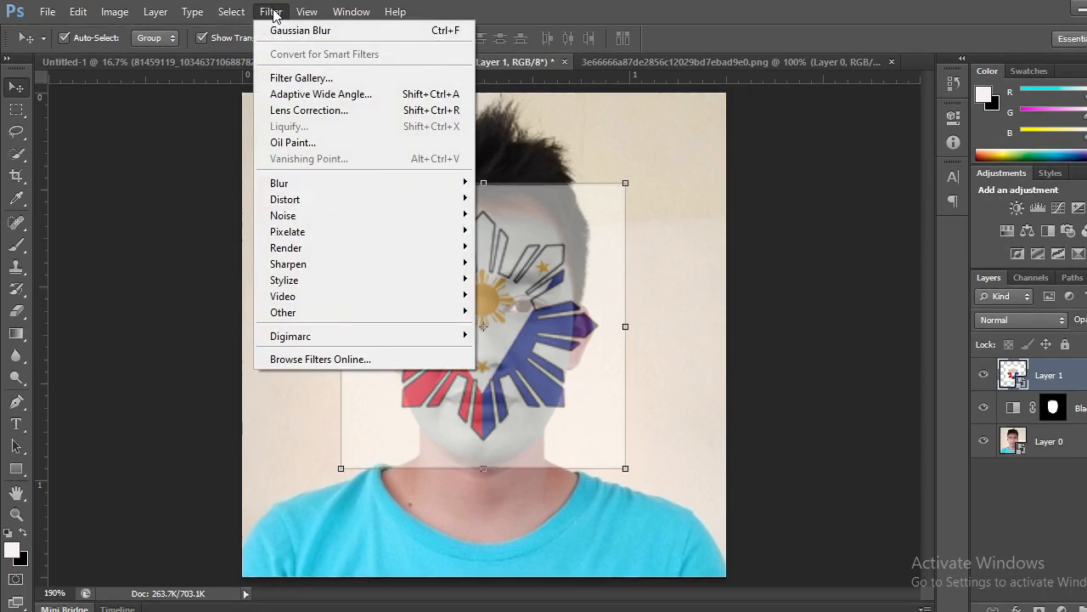
left_click(476, 610)
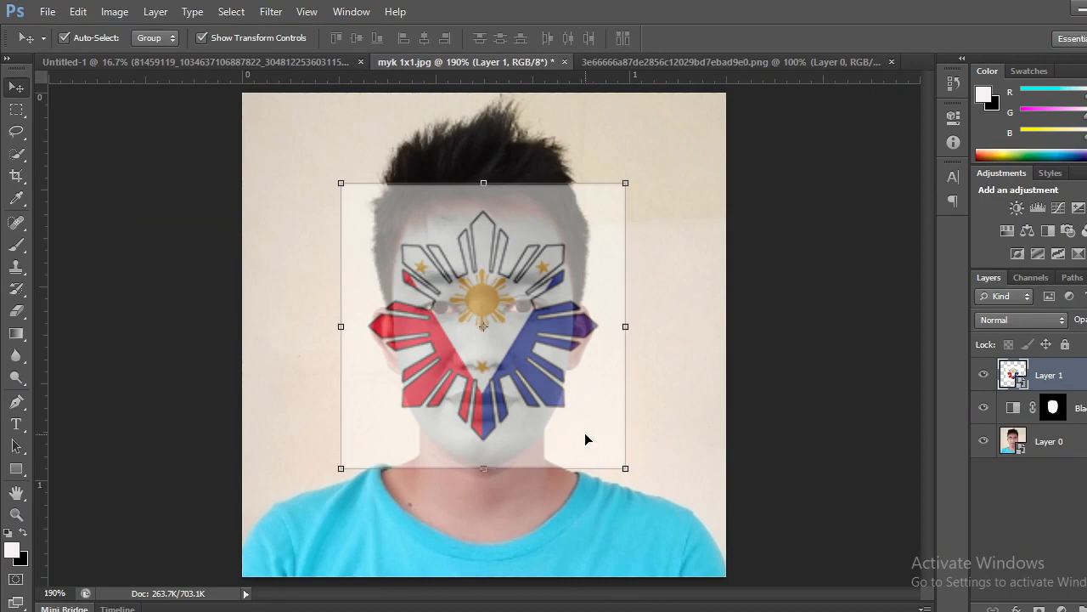
left_click(273, 14)
mouse_move(329, 207)
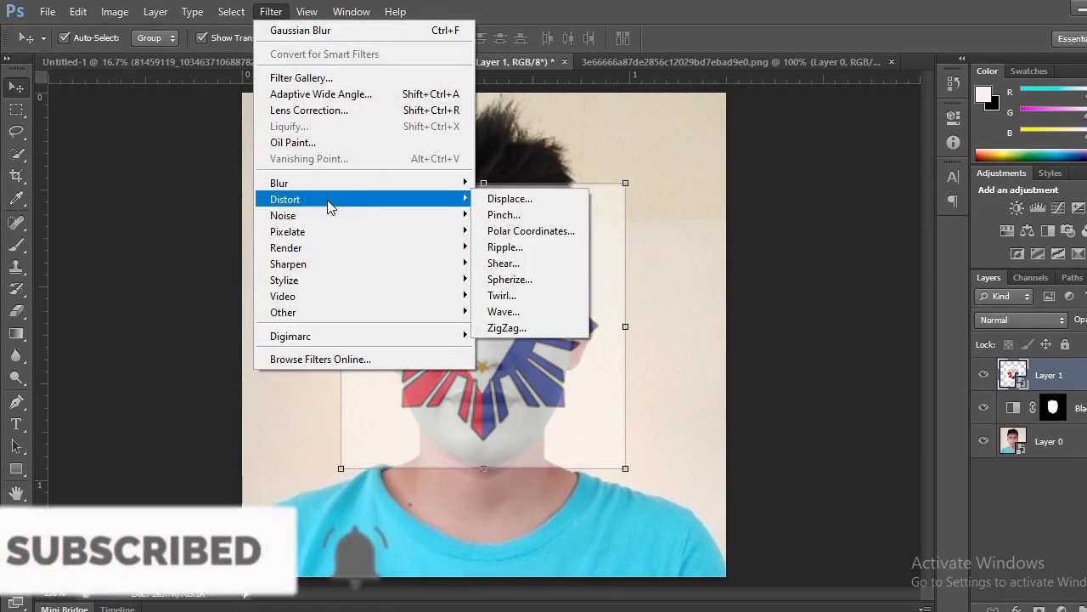
left_click(525, 217)
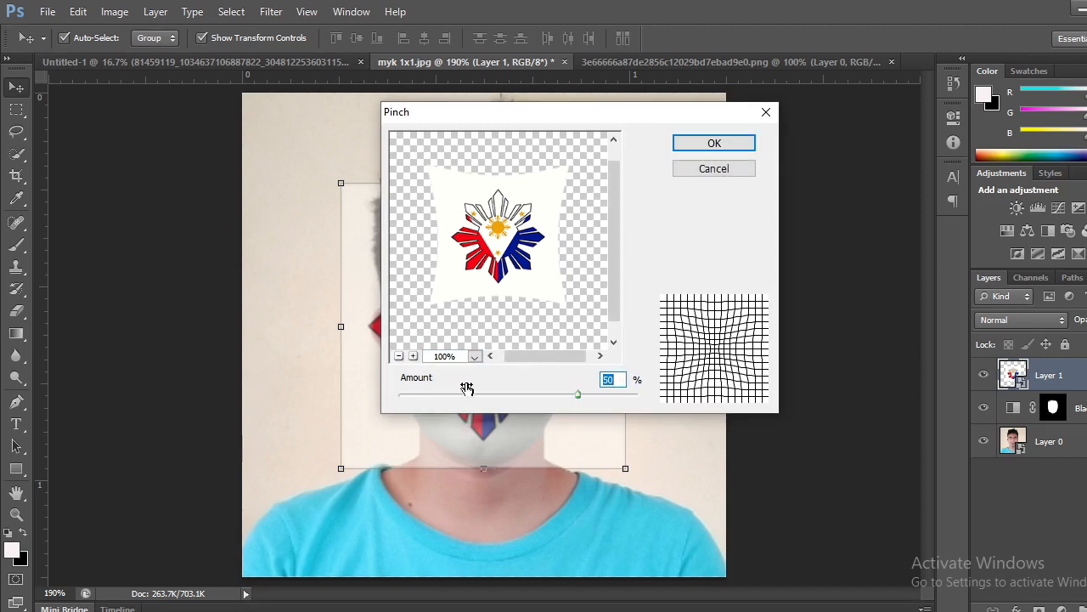
left_click_drag(580, 395, 481, 400)
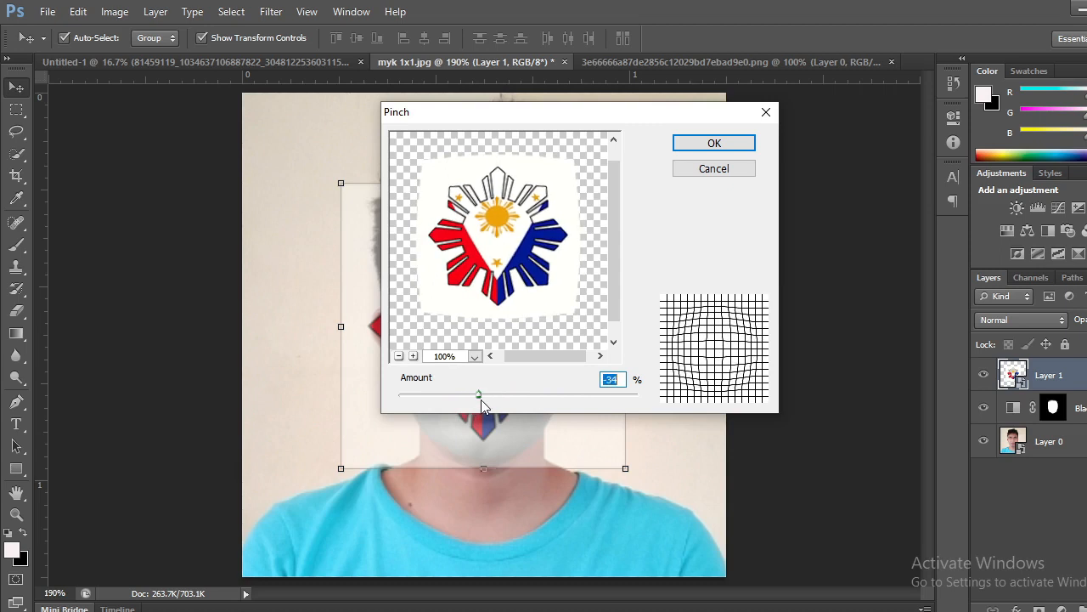
left_click(399, 356)
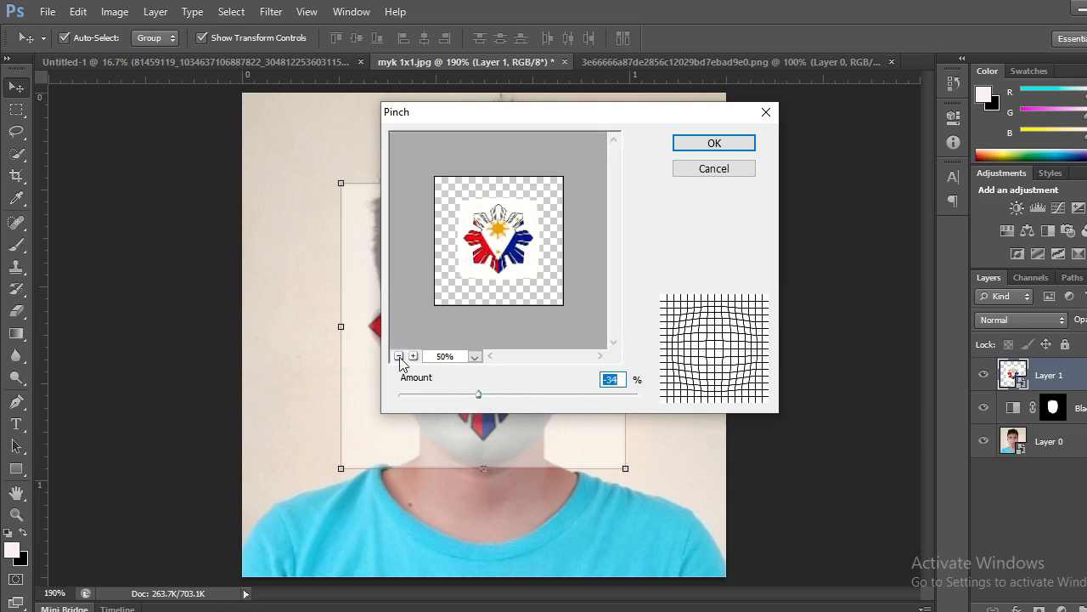
left_click(413, 356)
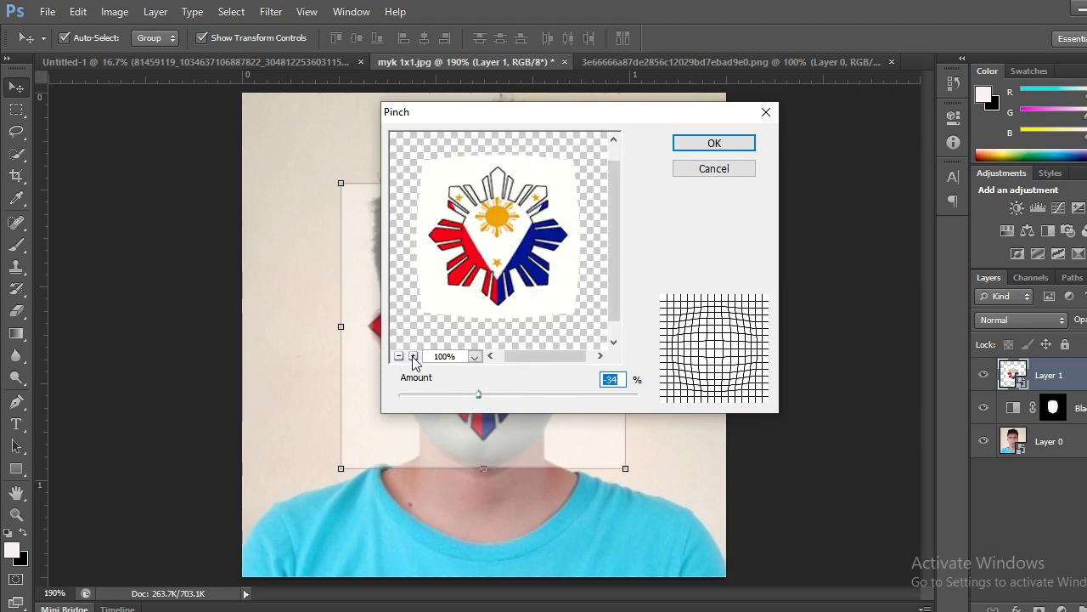
left_click_drag(480, 394, 429, 397)
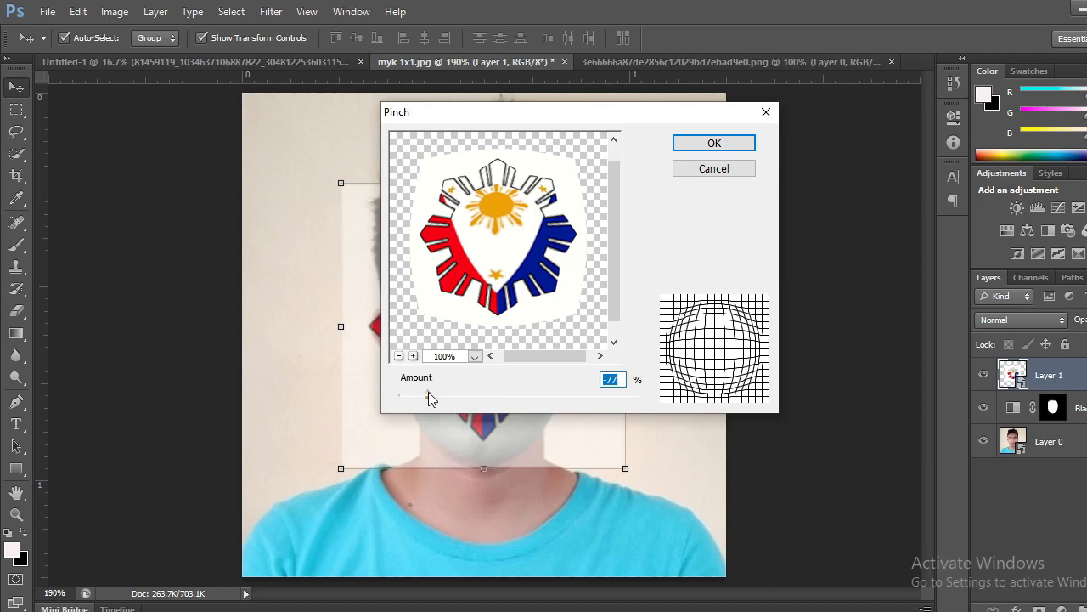
left_click_drag(428, 395, 428, 391)
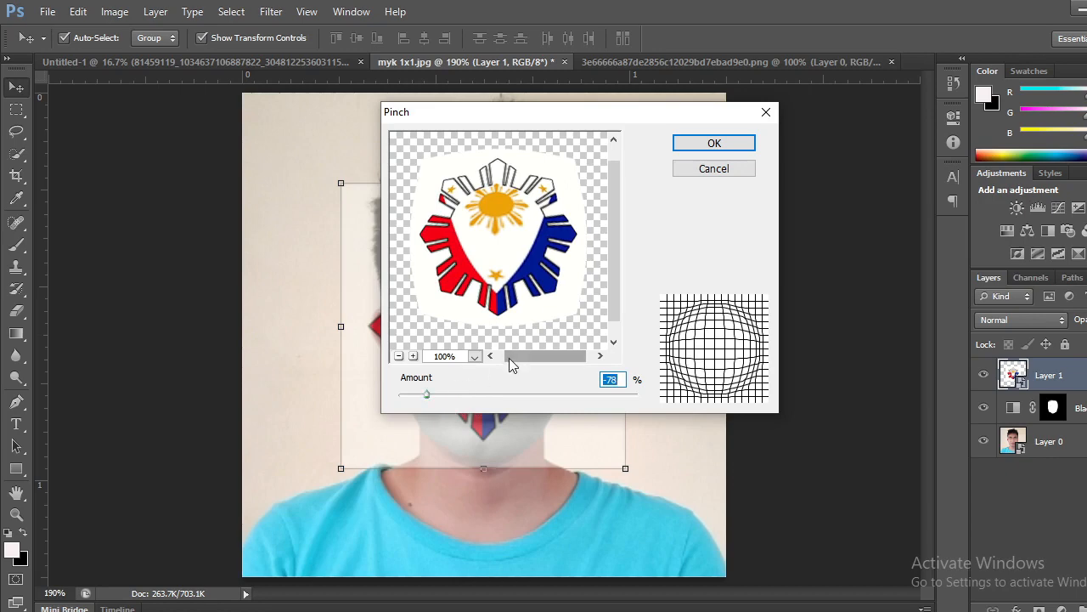
left_click(723, 145)
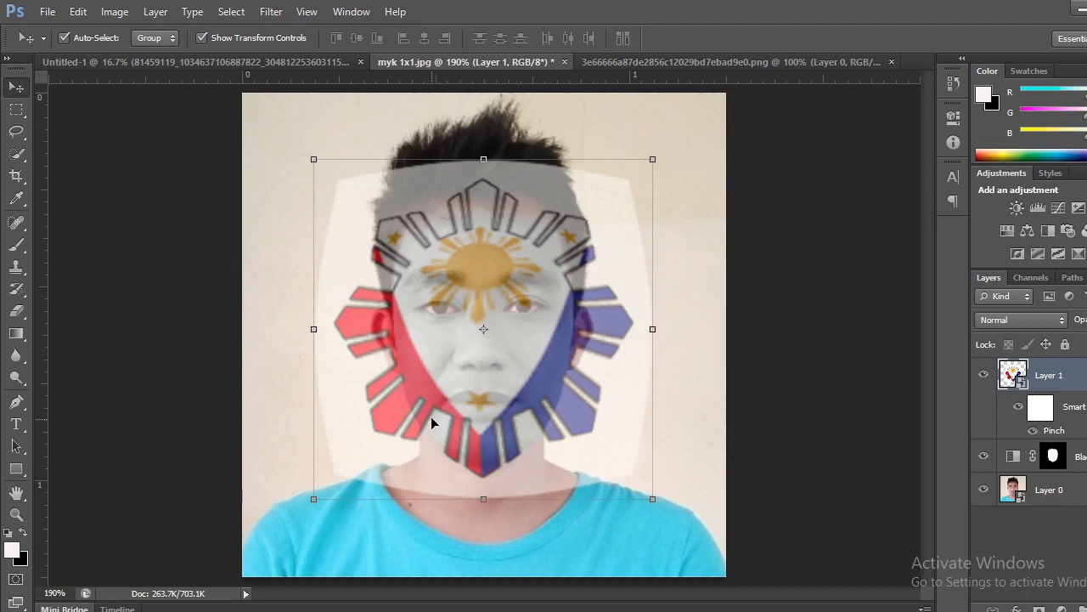
Shrink the sun-and-stars layer to 8.35%, position it over the face at X 152.5, Y 136.5 px, and apply the transform.
left_click(315, 499)
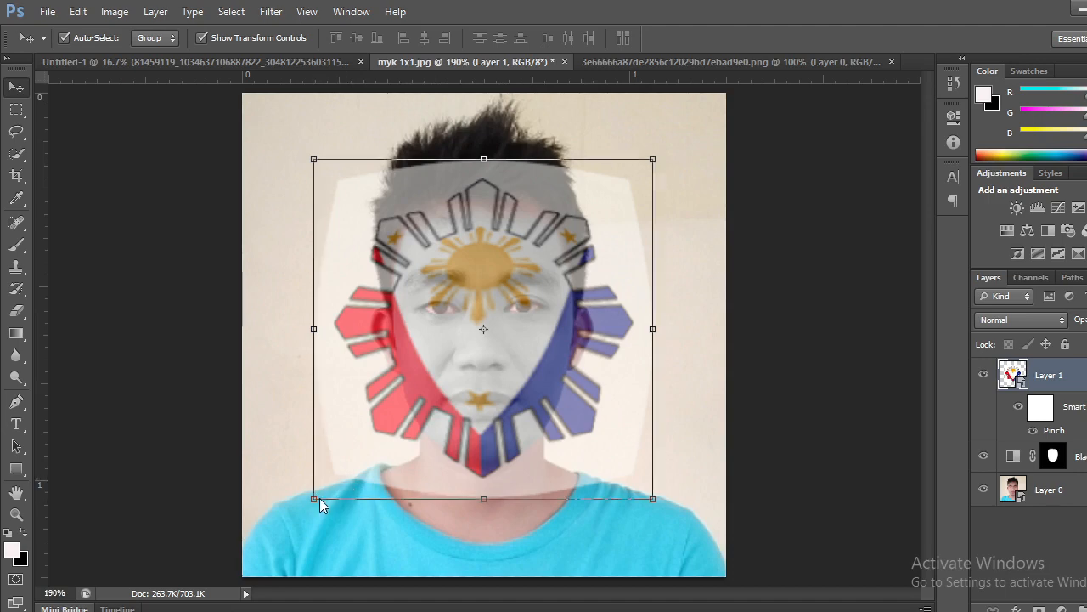
left_click(608, 258)
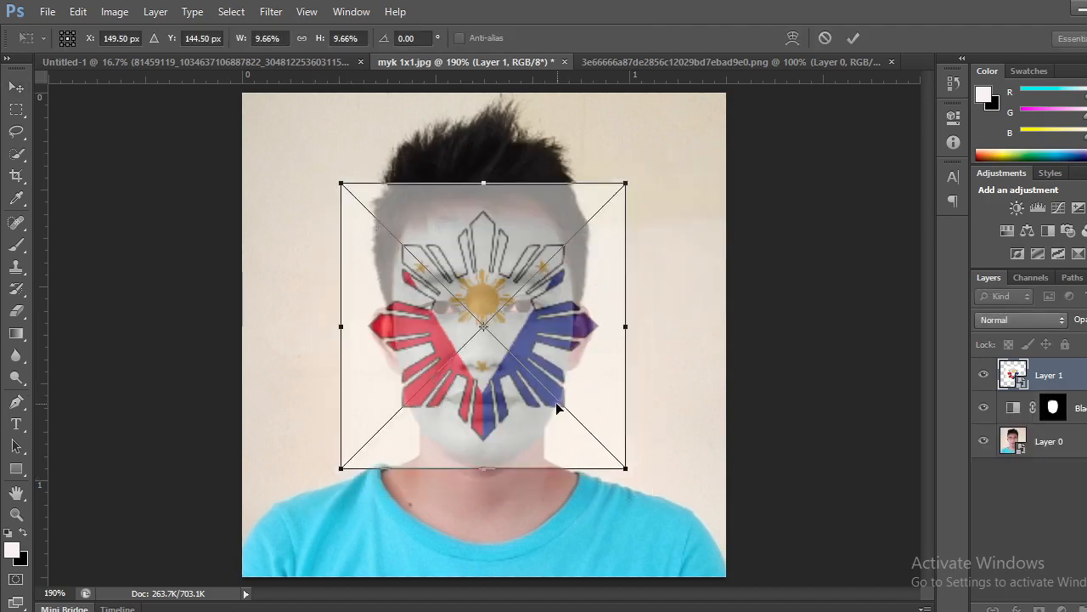
left_click_drag(342, 466, 370, 440)
left_click_drag(527, 324, 511, 323)
left_click_drag(358, 443, 365, 434)
left_click_drag(523, 340, 527, 346)
left_click(854, 39)
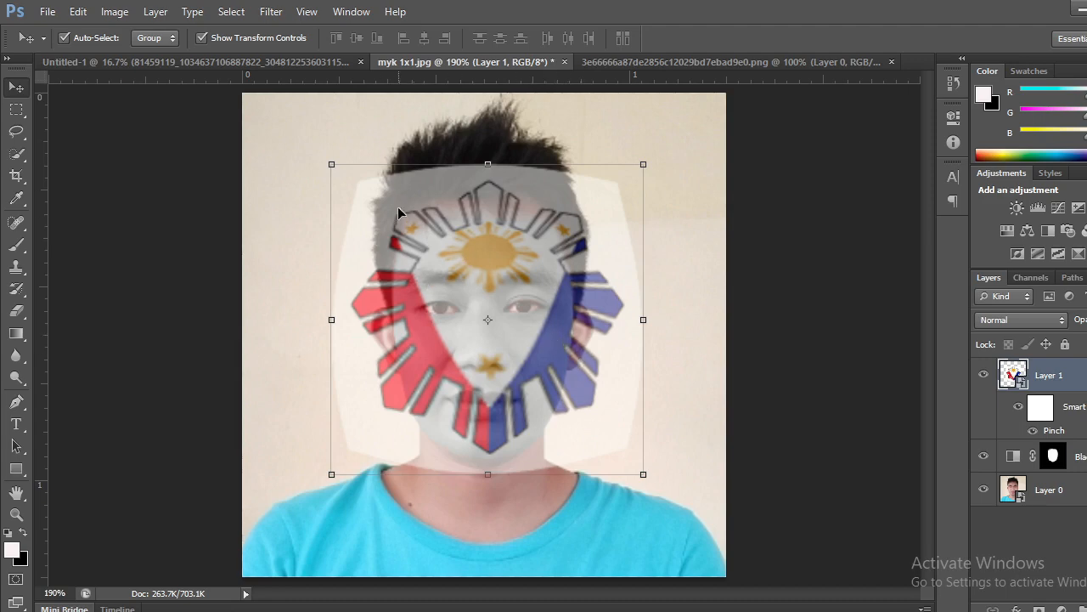
Apply a second Pinch distortion of -75% to the sun-and-stars layer.
left_click(272, 14)
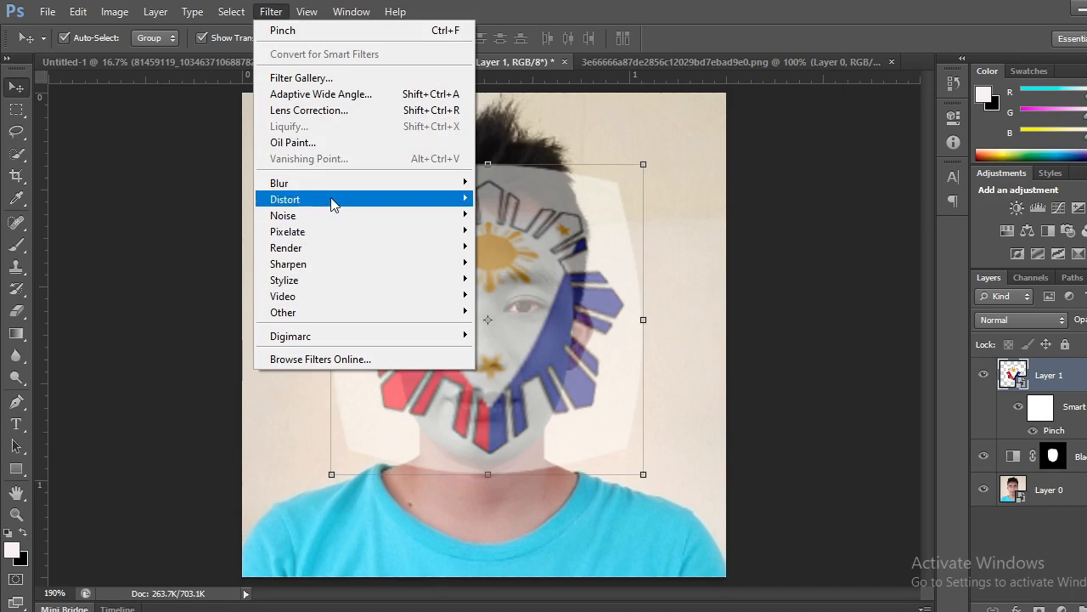
mouse_move(333, 203)
left_click(518, 215)
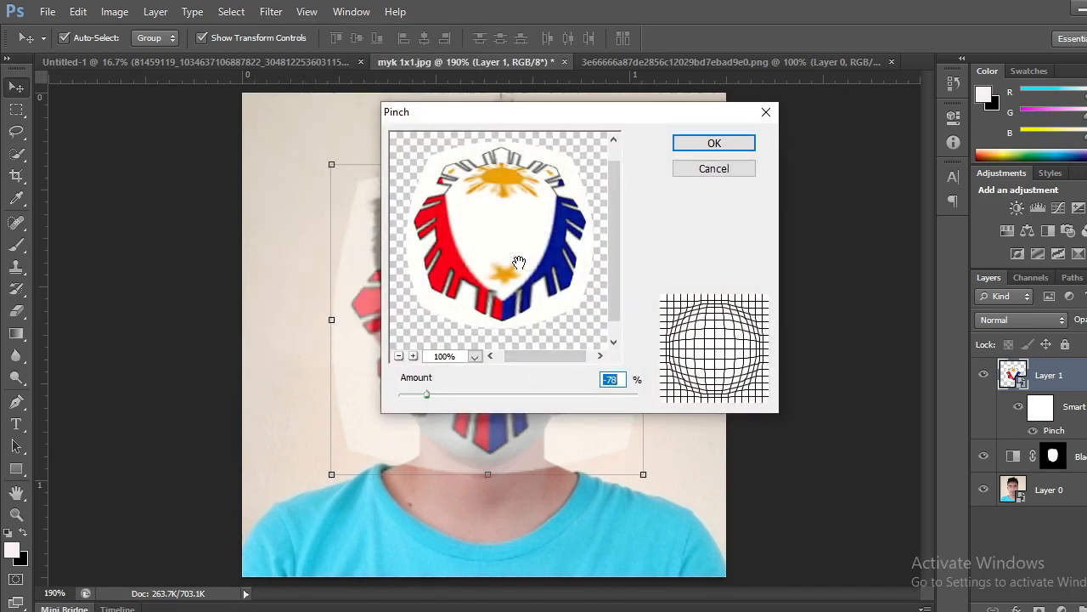
left_click_drag(514, 262, 518, 268)
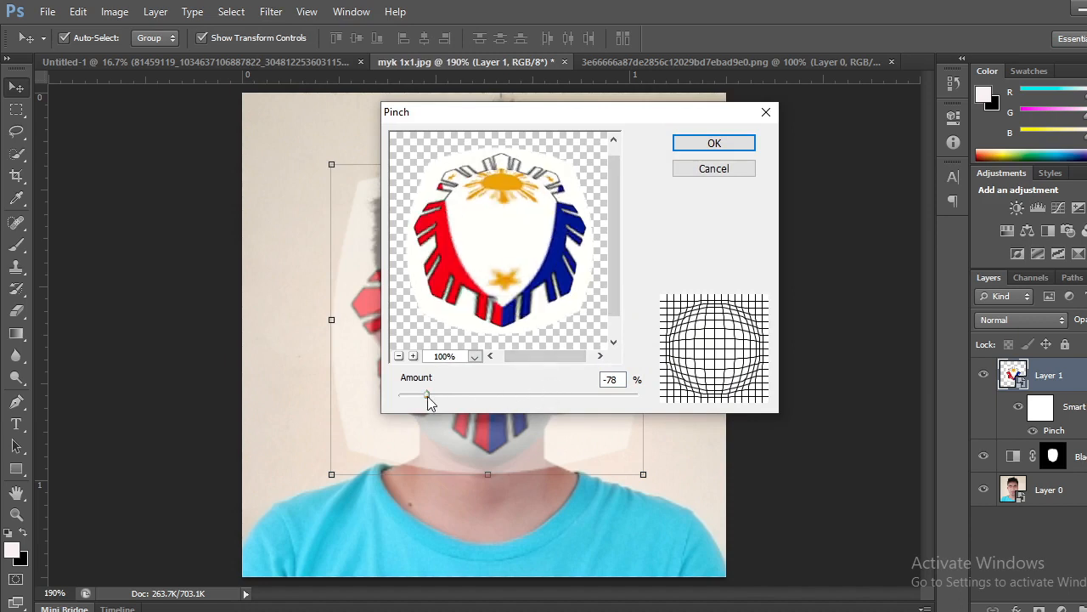
mouse_move(428, 393)
left_mouse_down()
mouse_move(459, 390)
mouse_move(433, 391)
left_mouse_up()
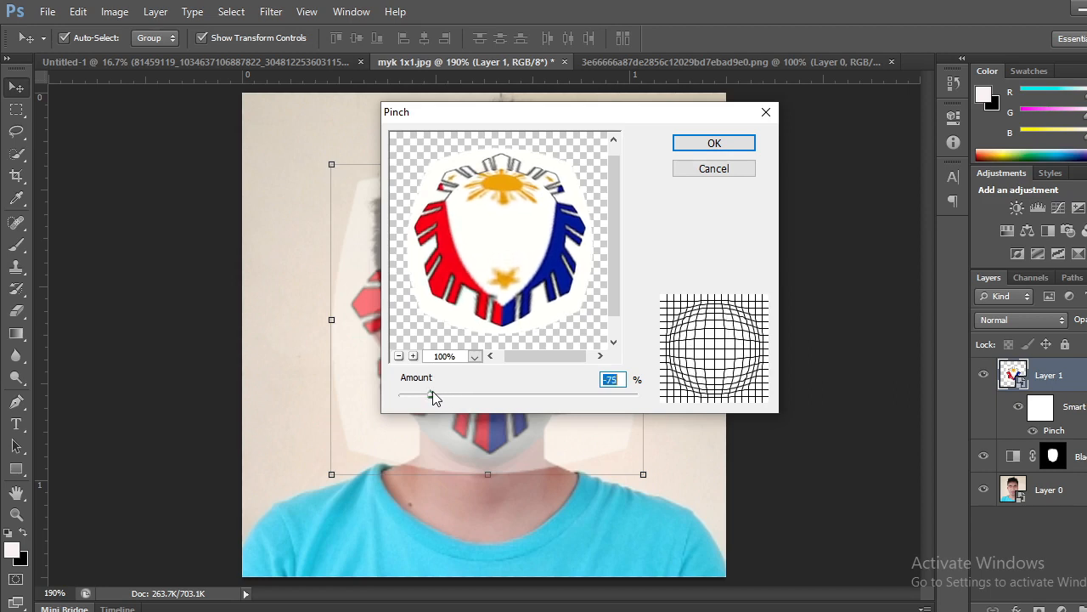
mouse_move(617, 244)
left_mouse_down()
mouse_move(621, 214)
mouse_move(620, 254)
left_mouse_up()
left_click(714, 144)
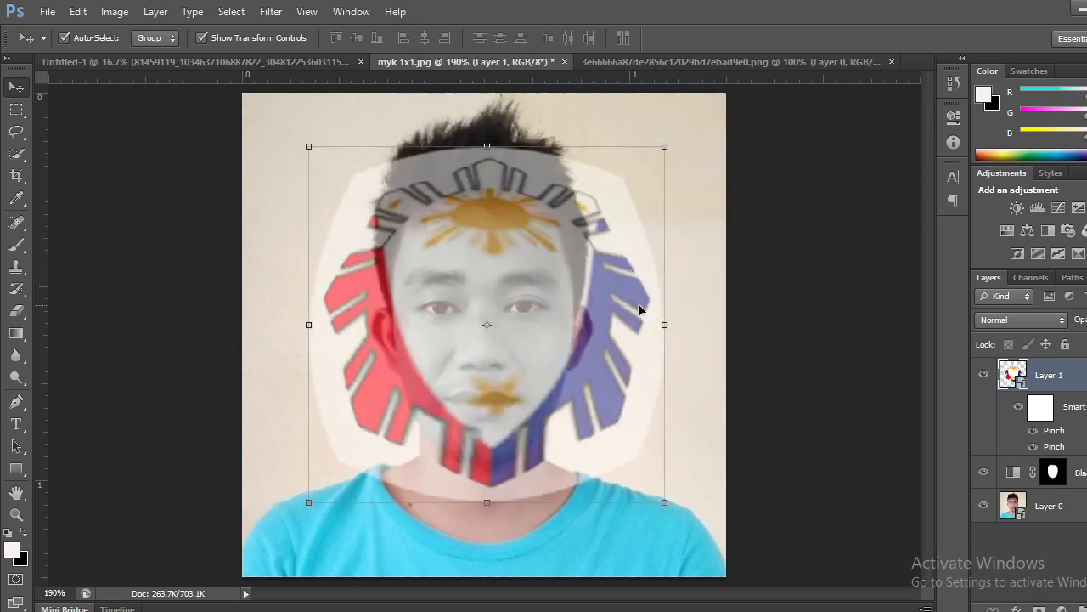
Add a third Pinch distortion of -77% to the sun-and-stars layer.
left_click(271, 12)
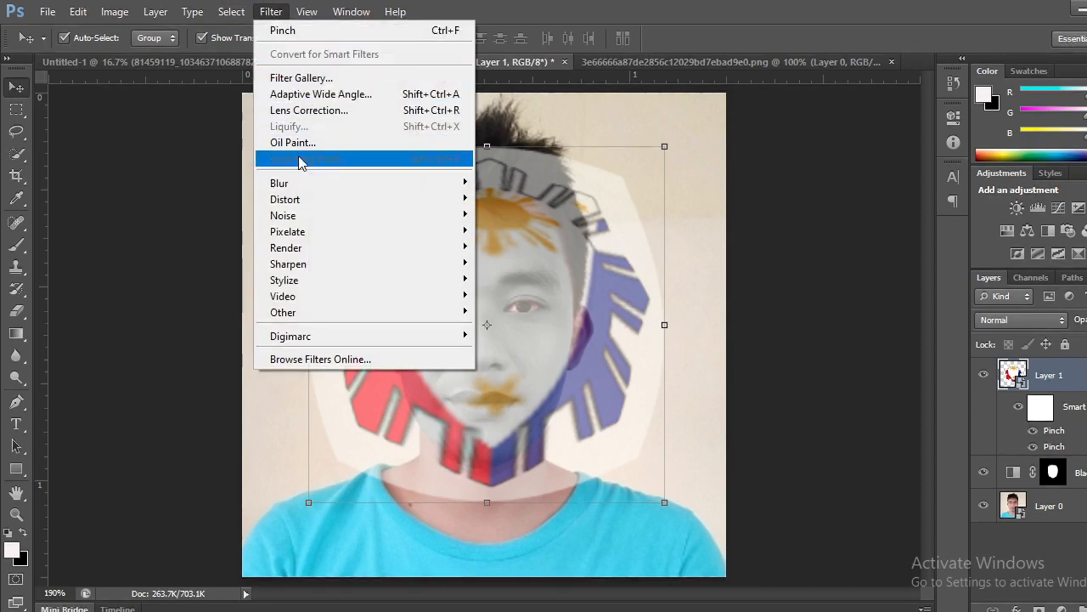
mouse_move(311, 200)
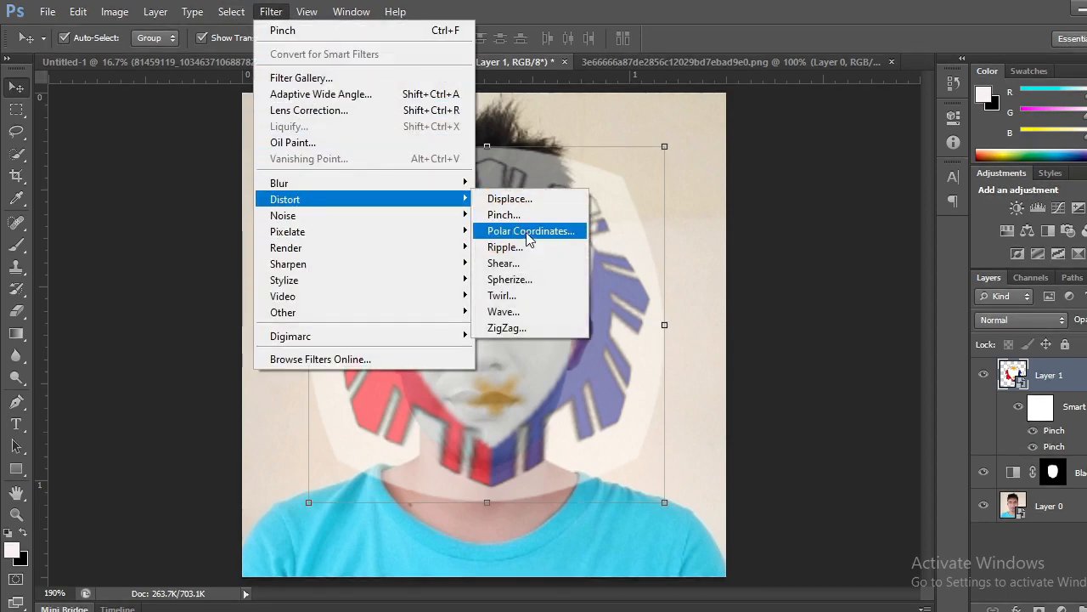
left_click(509, 215)
left_click_drag(497, 396, 429, 391)
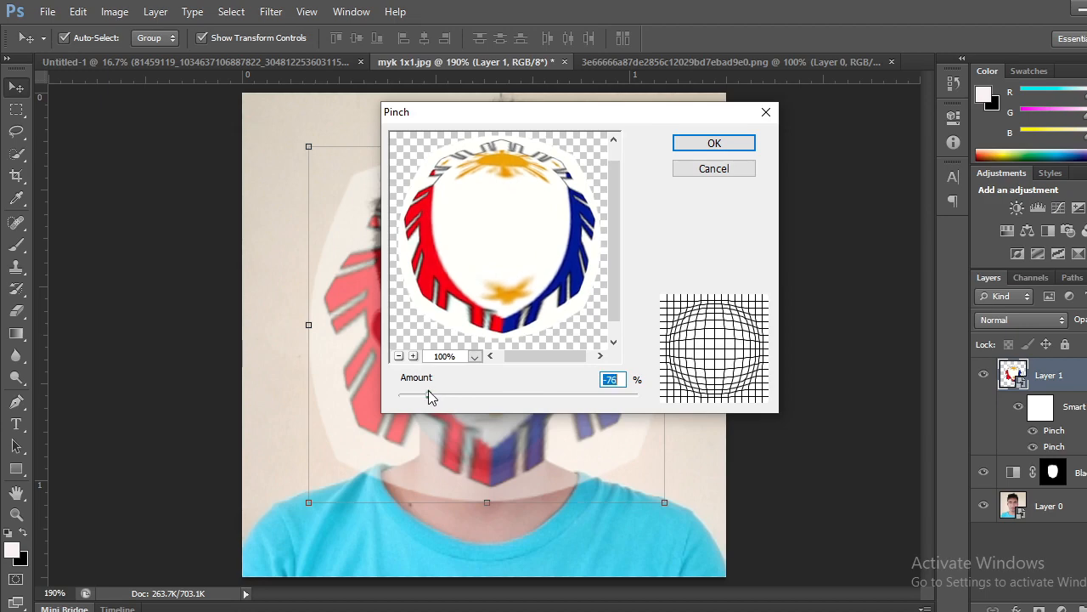
left_click(716, 146)
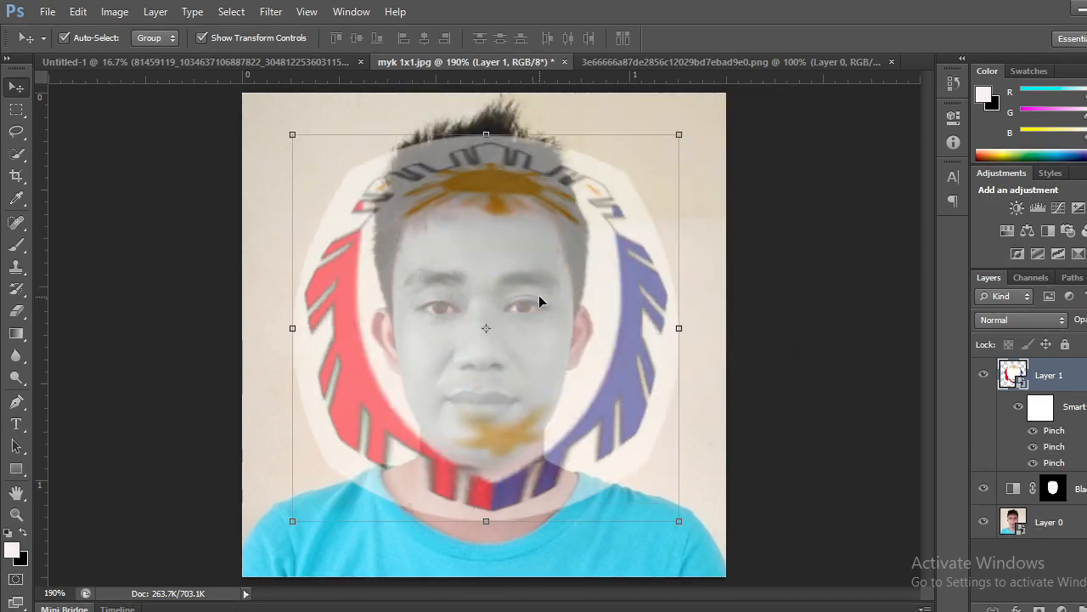
Add a fourth Pinch distortion of 75% to the sun-and-stars layer to squeeze the design back inward.
left_click(271, 12)
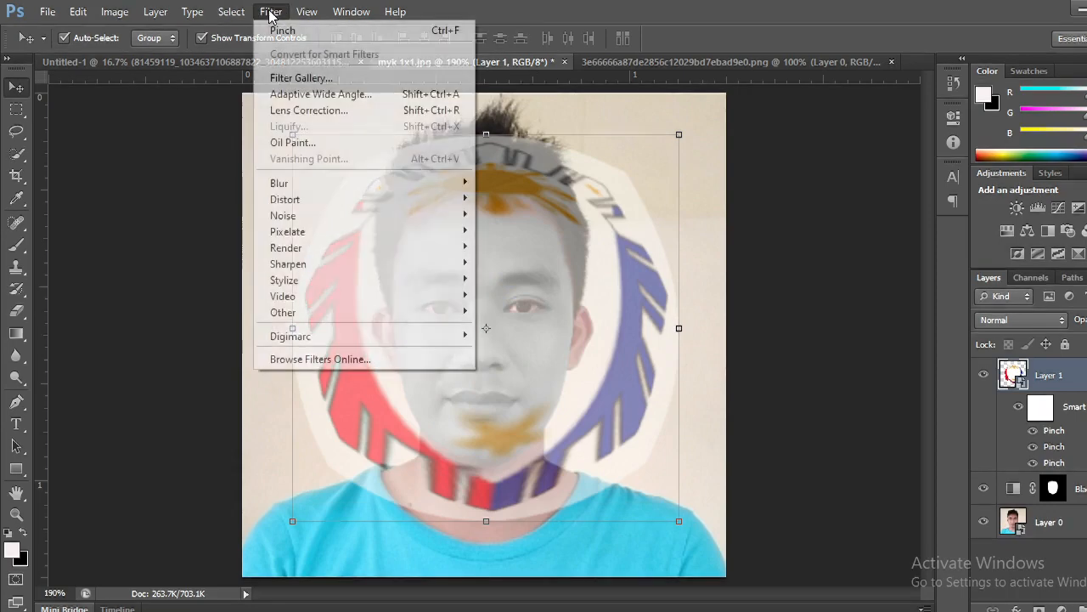
mouse_move(417, 203)
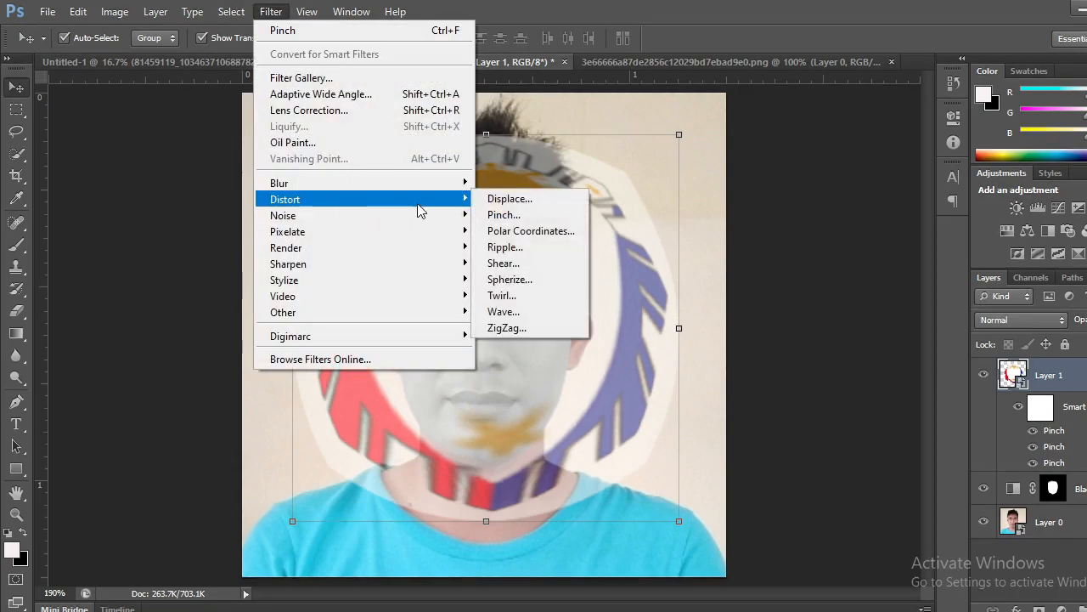
left_click(504, 216)
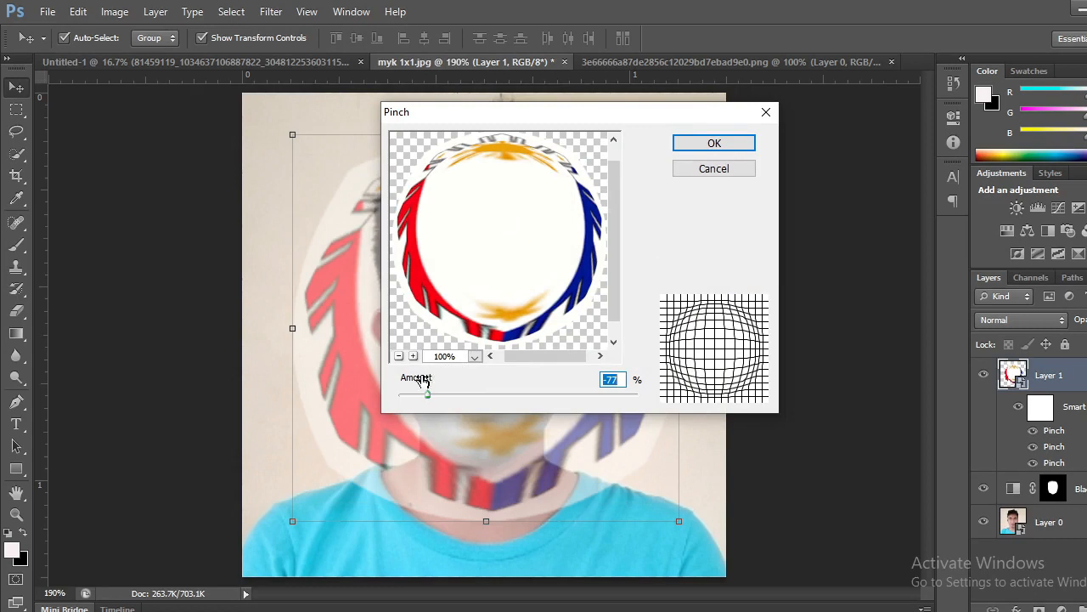
left_click_drag(429, 394, 609, 402)
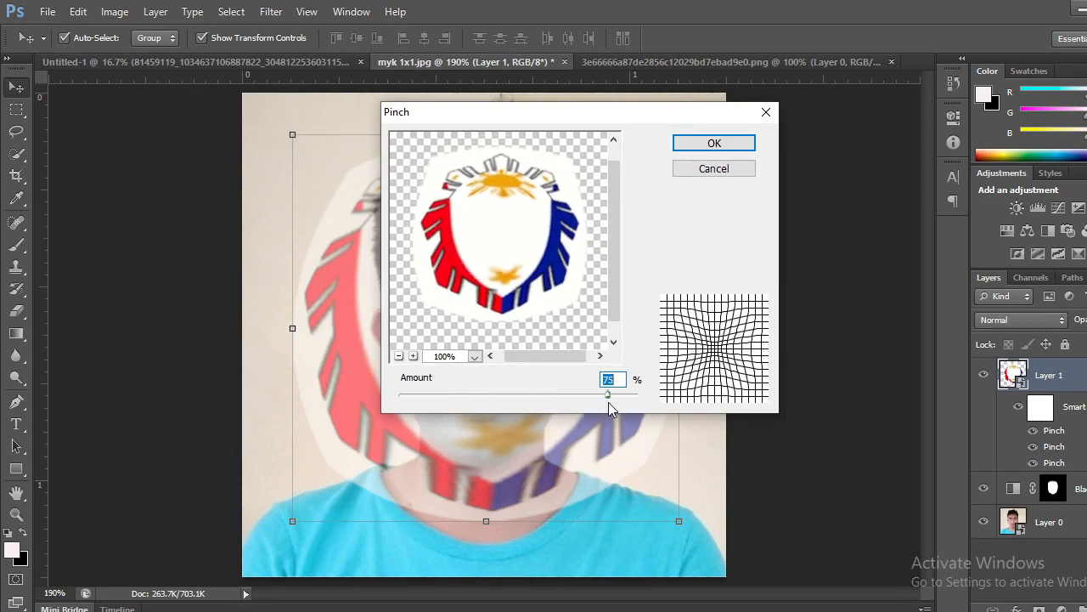
left_click(716, 145)
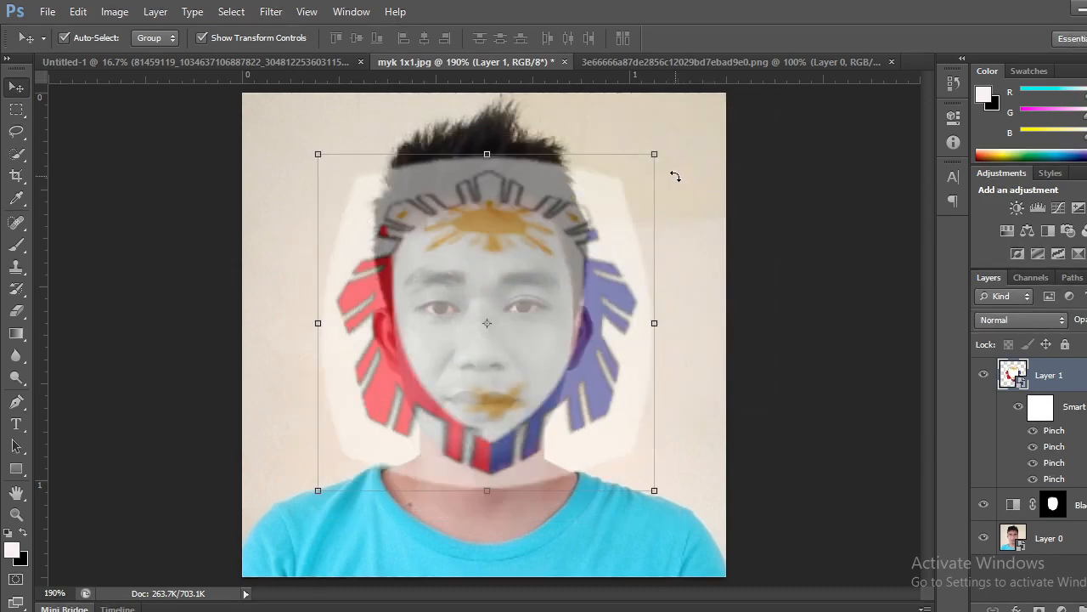
Hide all the Pinch smart filters on the sun-and-stars layer except the second one from the top of the stack.
left_click(1034, 480)
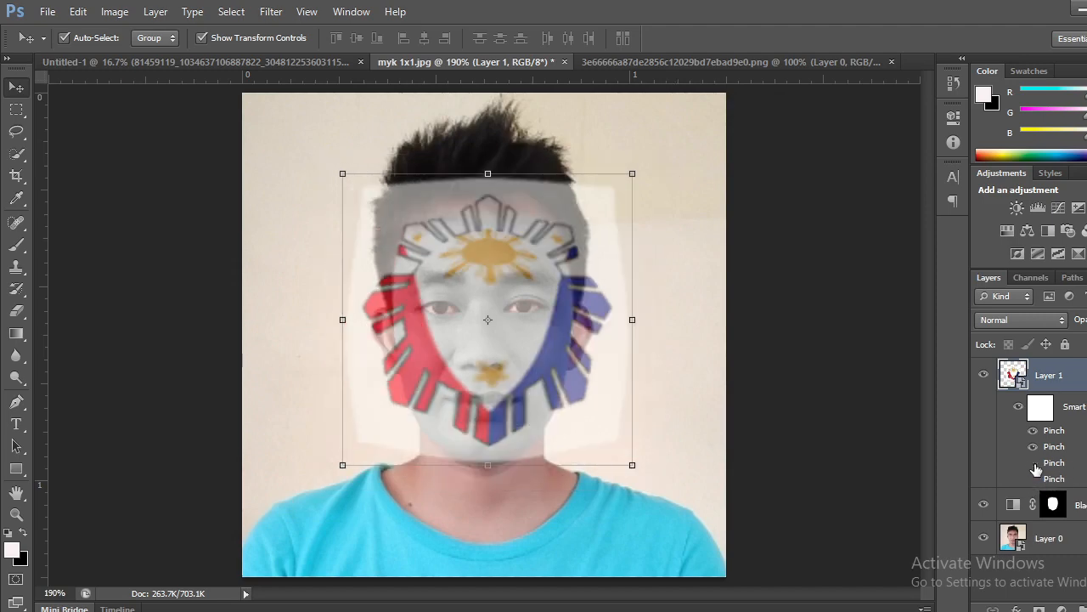
left_click(1034, 463)
left_click(1034, 447)
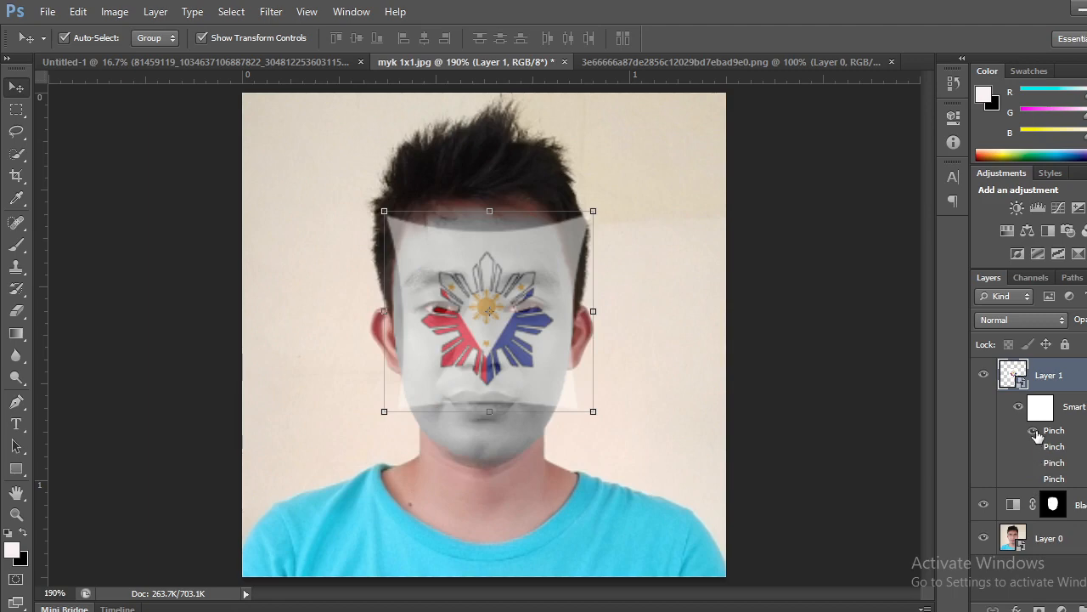
left_click(1033, 431)
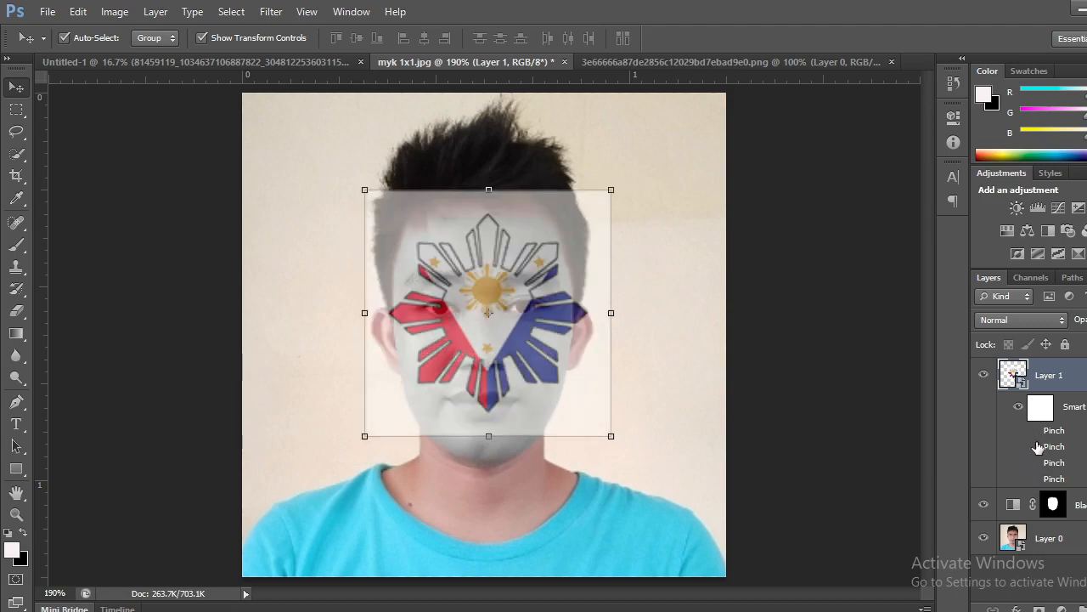
left_click(1034, 447)
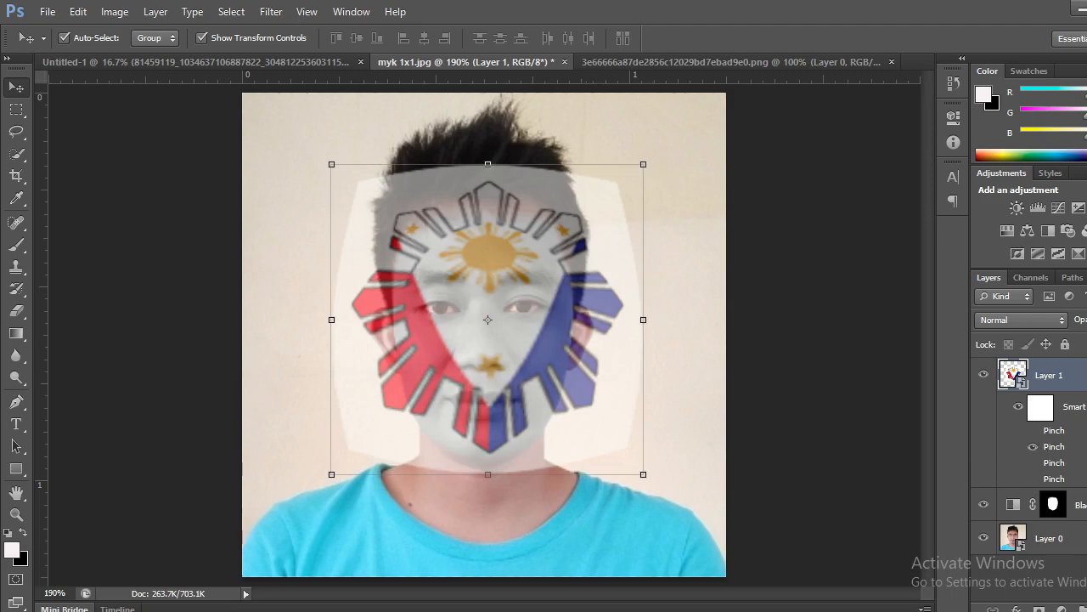
Check the blending options of the visible Pinch smart filter and keep its mode and opacity.
double_click(1055, 447)
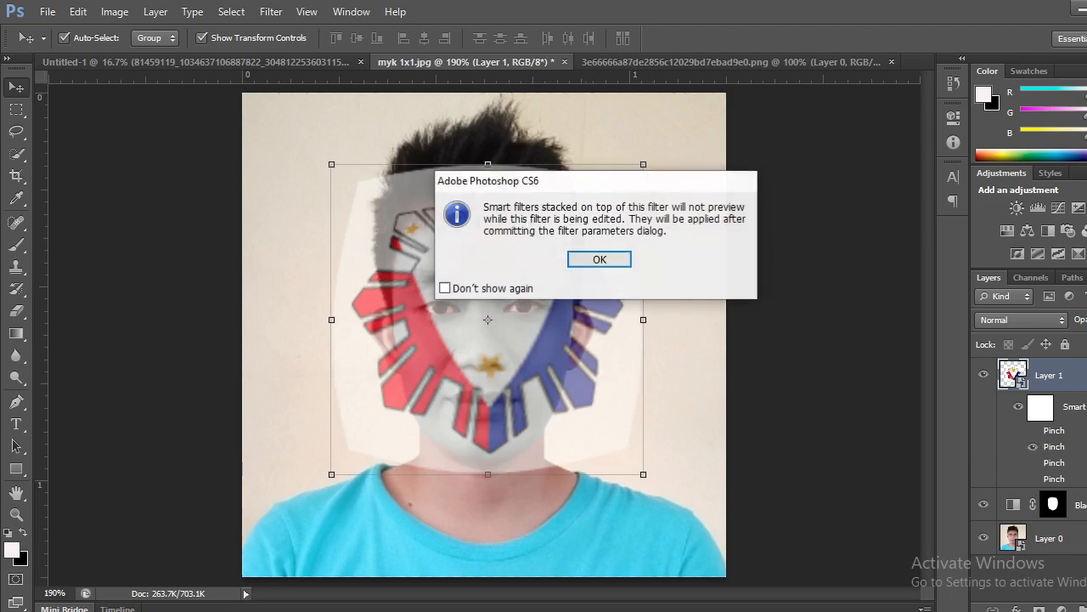
left_click(600, 260)
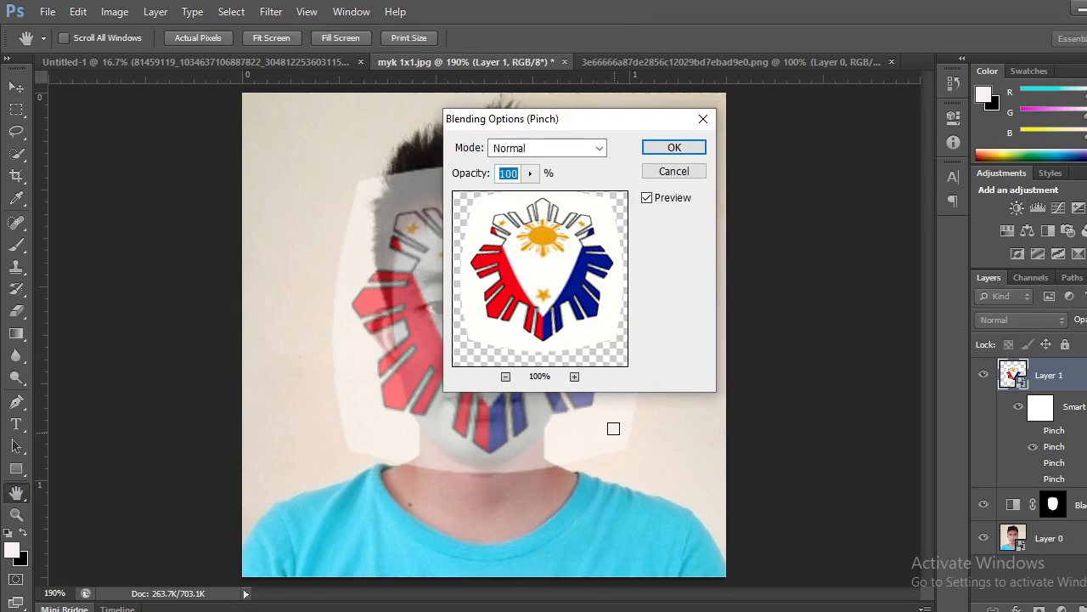
left_click(675, 148)
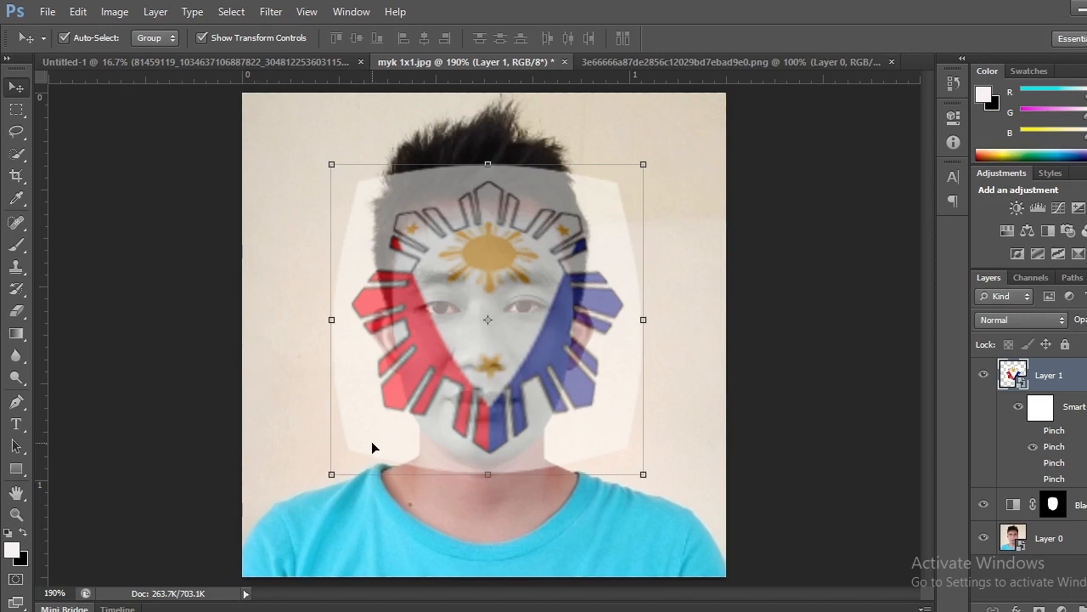
Shrink the sun-and-stars layer to 6.82%, apply the transform, and shift the design over the face to X 146.5, Y 138.5 px.
left_click(332, 473)
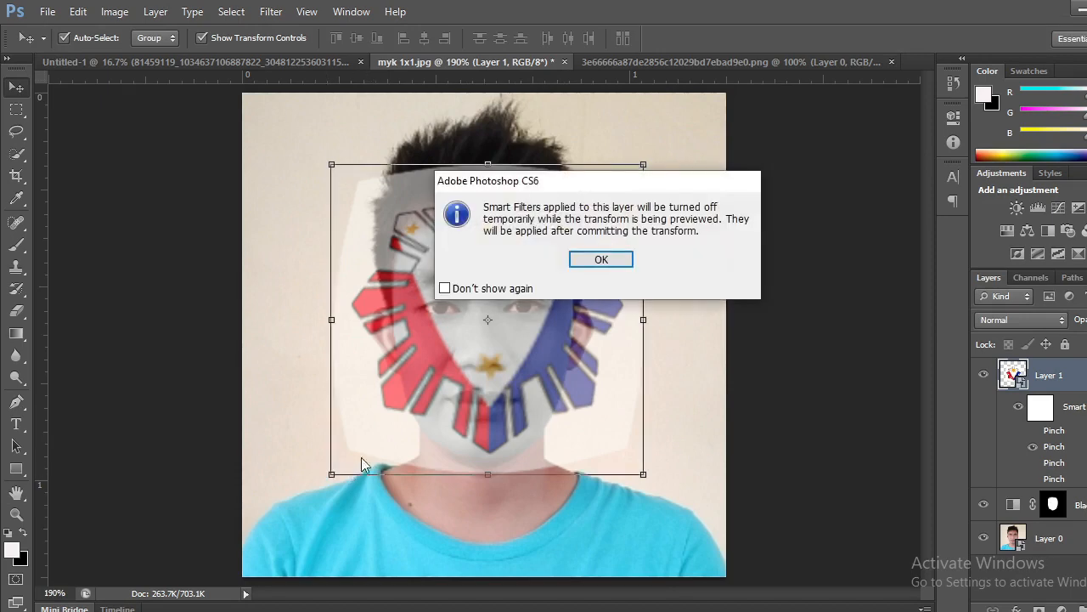
left_click(627, 262)
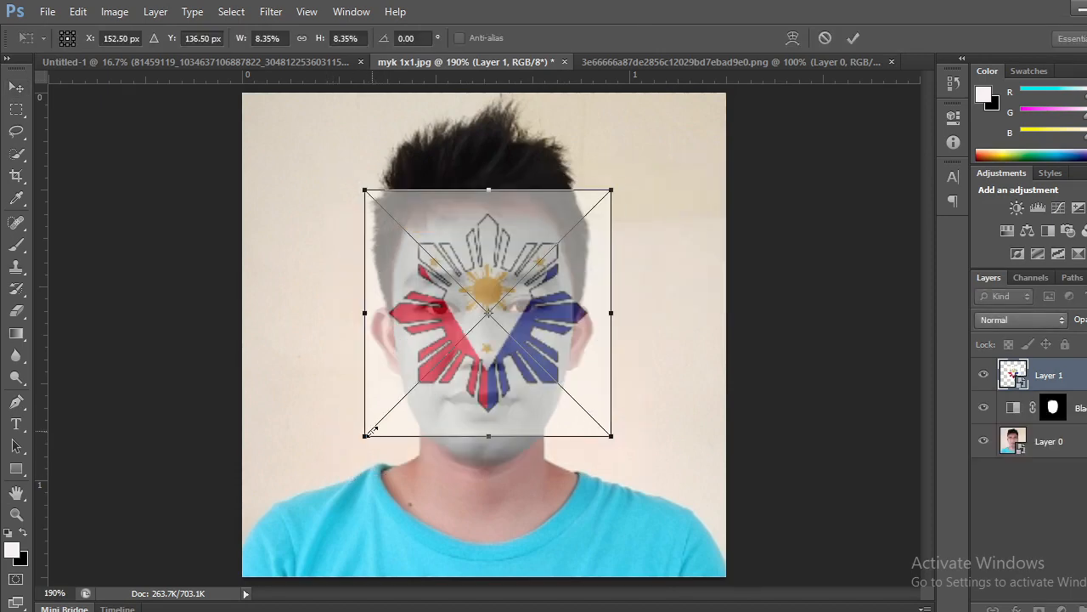
left_click_drag(368, 430, 397, 403)
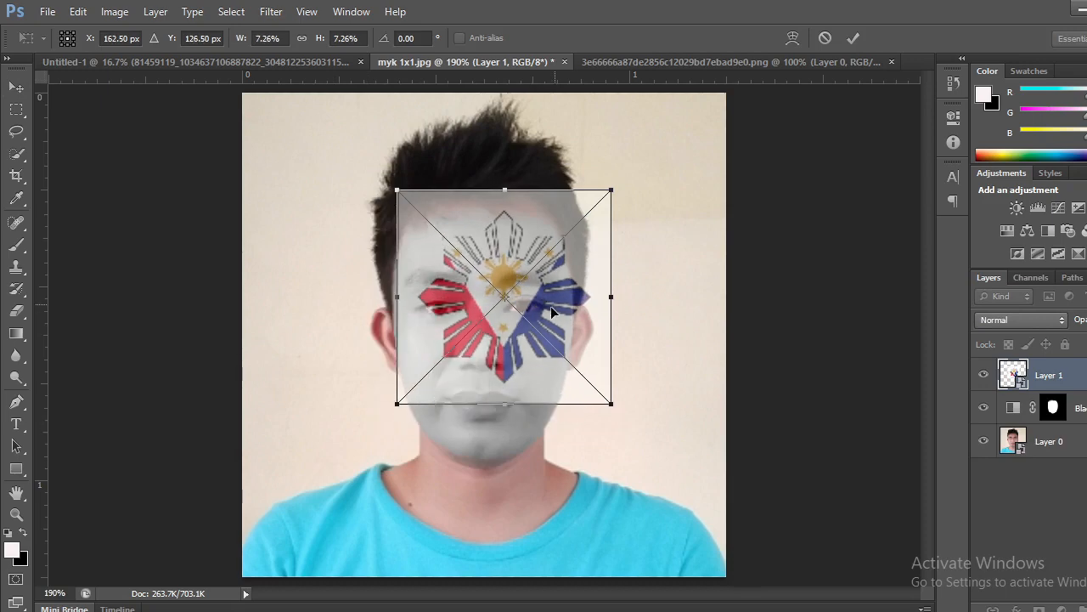
left_click_drag(551, 312, 535, 325)
left_click_drag(379, 419, 391, 407)
left_click_drag(552, 307, 550, 314)
left_click(853, 38)
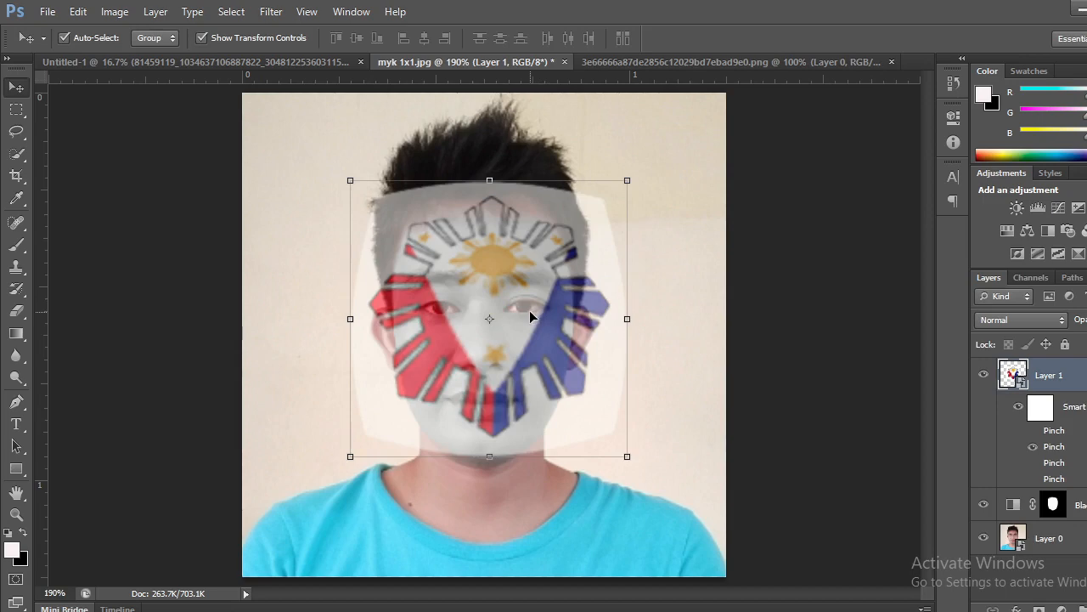
left_click_drag(529, 311, 517, 312)
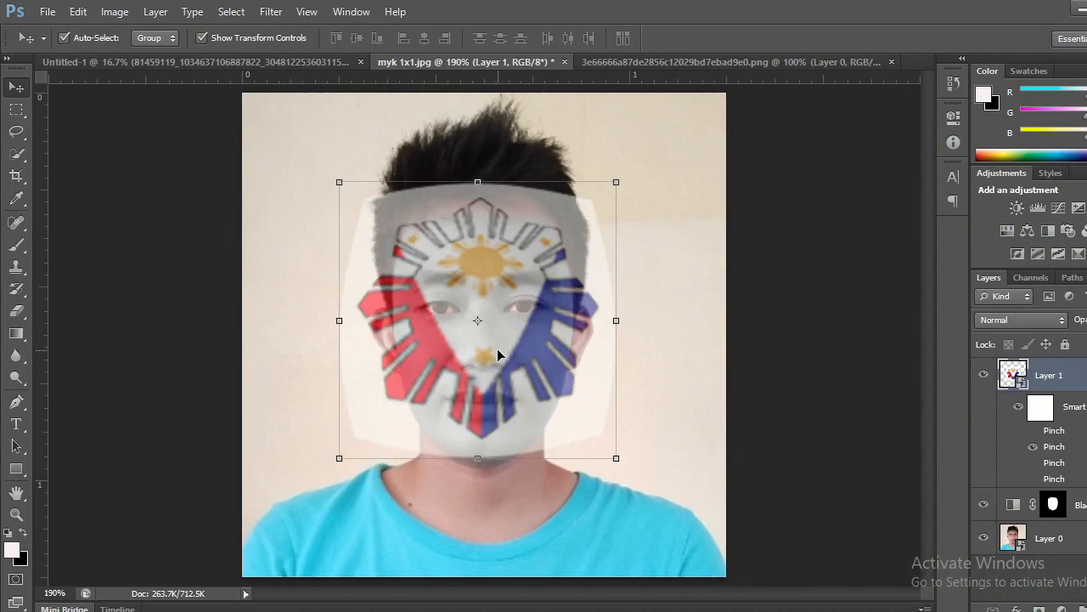
Rescale the sun-and-stars layer to 6.93% width and 6.87% height, centered at X 151.5, Y 136 px, and apply the transform.
left_click(340, 459)
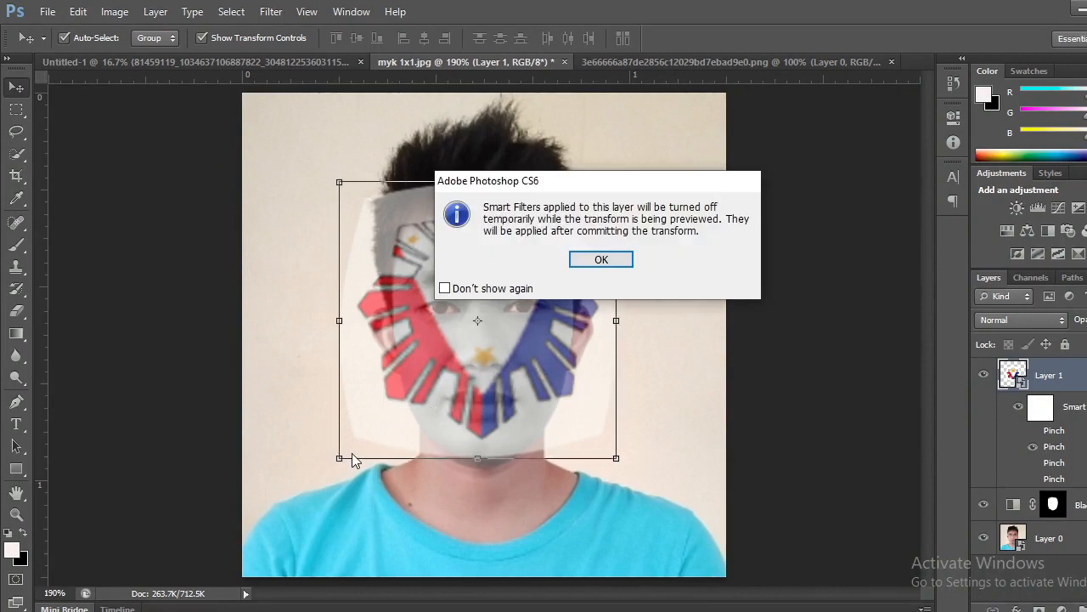
left_click(650, 258)
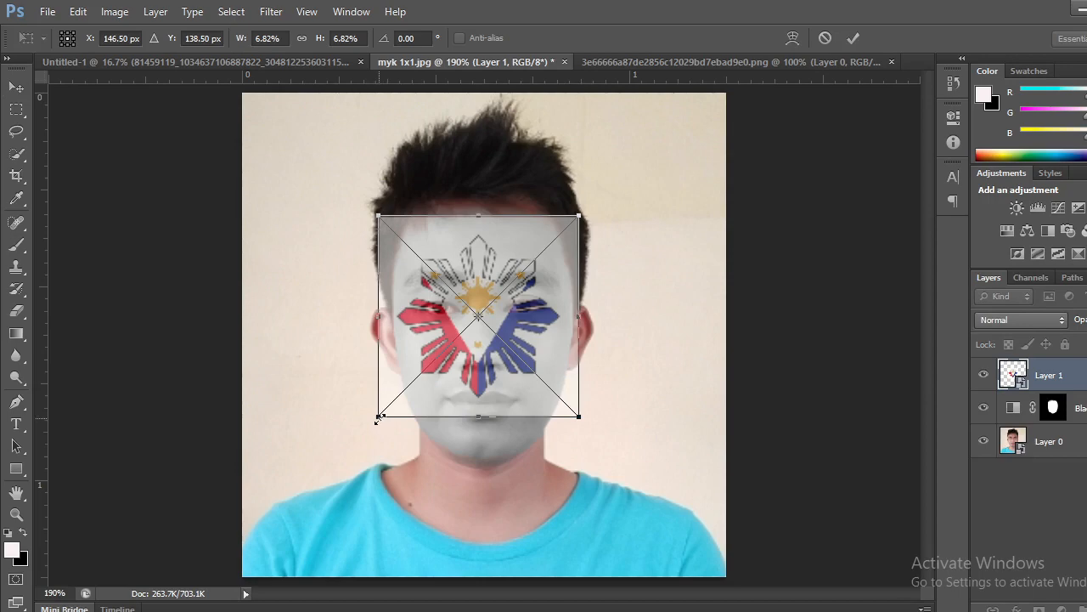
left_click_drag(379, 417, 396, 410)
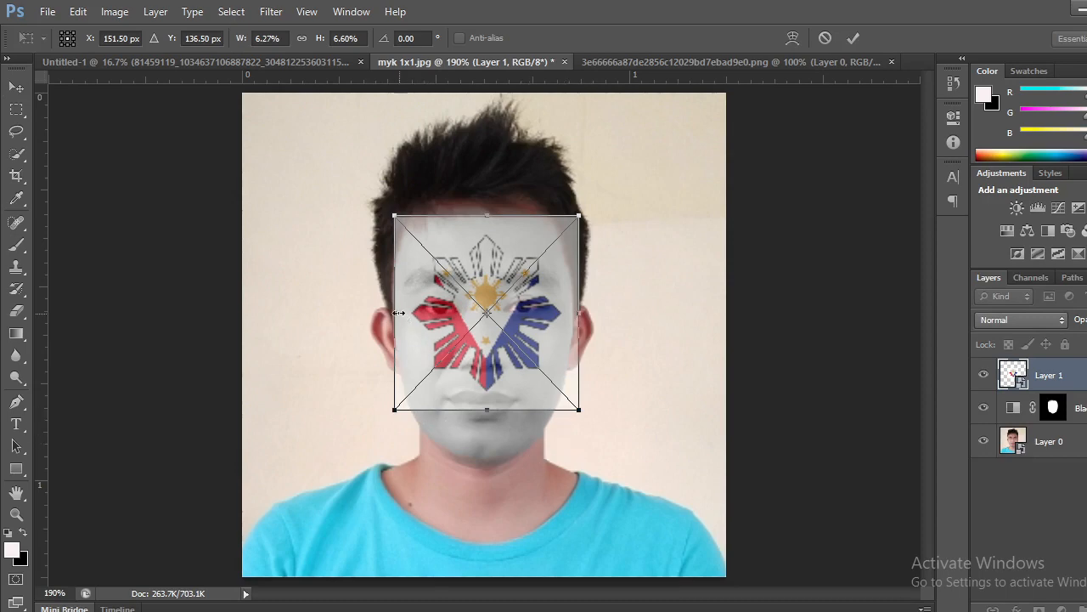
left_click_drag(393, 312, 384, 312)
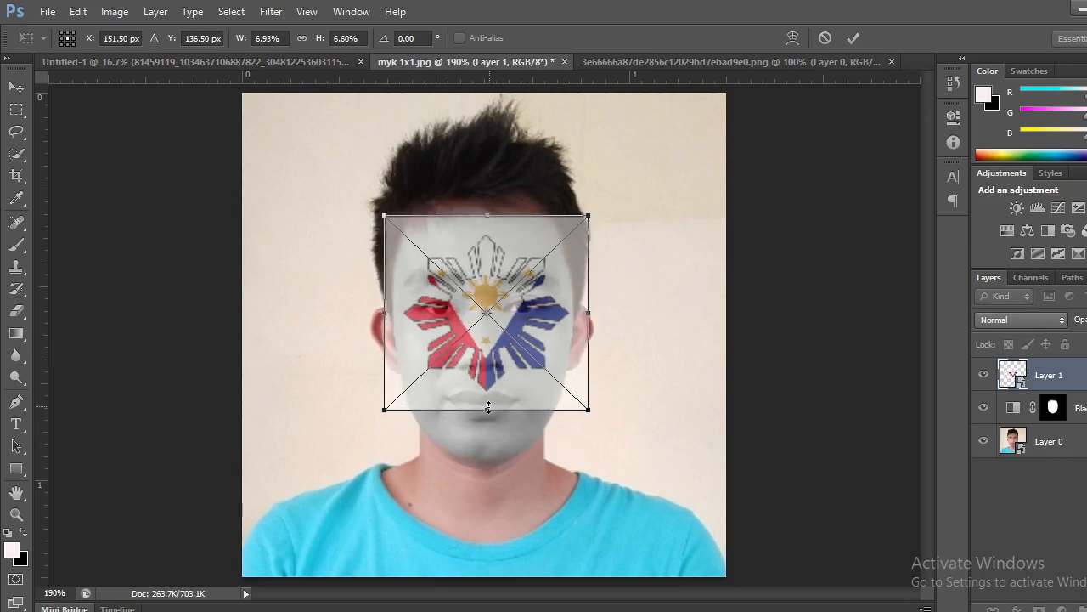
left_click_drag(488, 409, 489, 414)
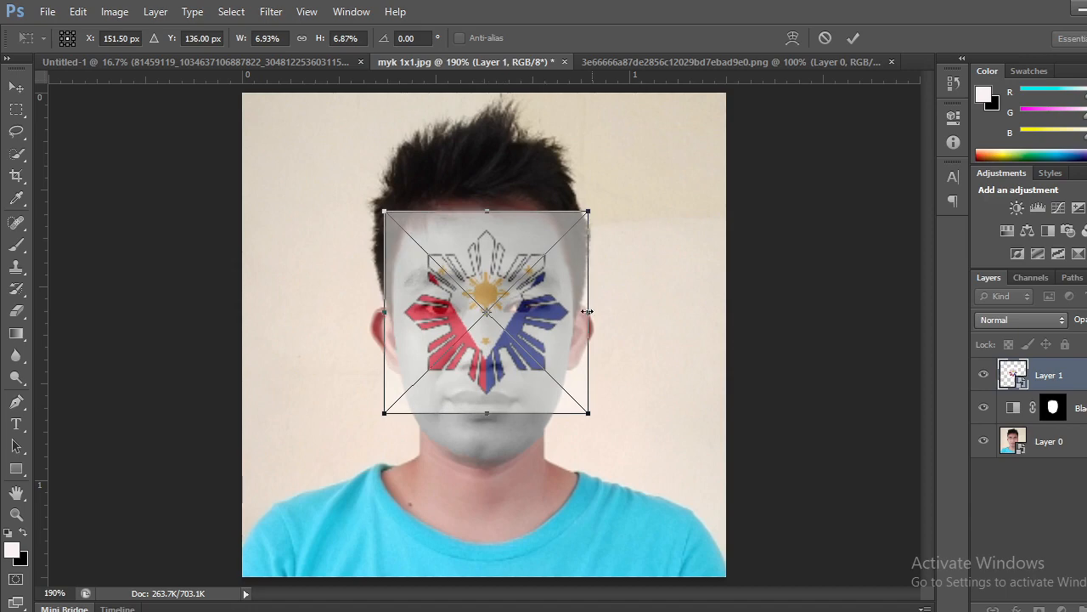
left_click(854, 37)
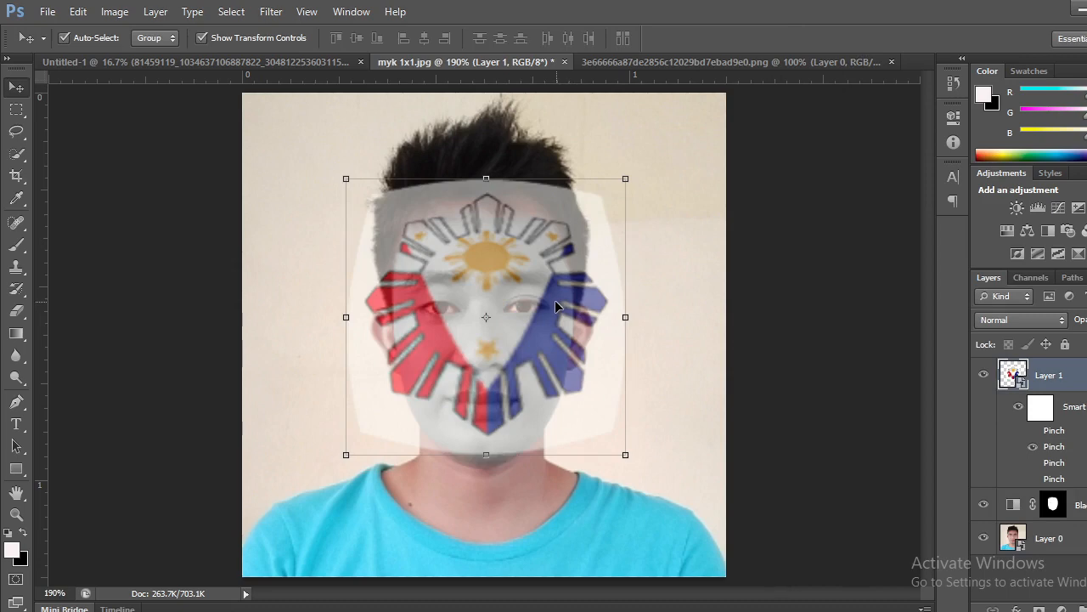
Nudge the sun-and-stars layer slightly down and left over the face and set its blend mode to Color Burn.
left_click_drag(554, 295, 549, 302)
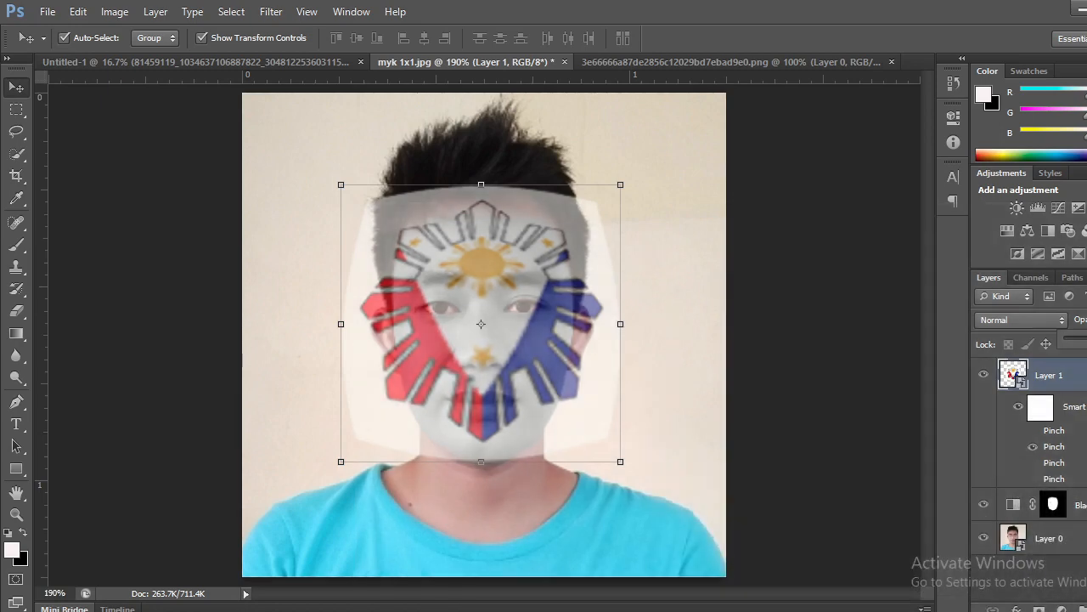
left_click(1060, 321)
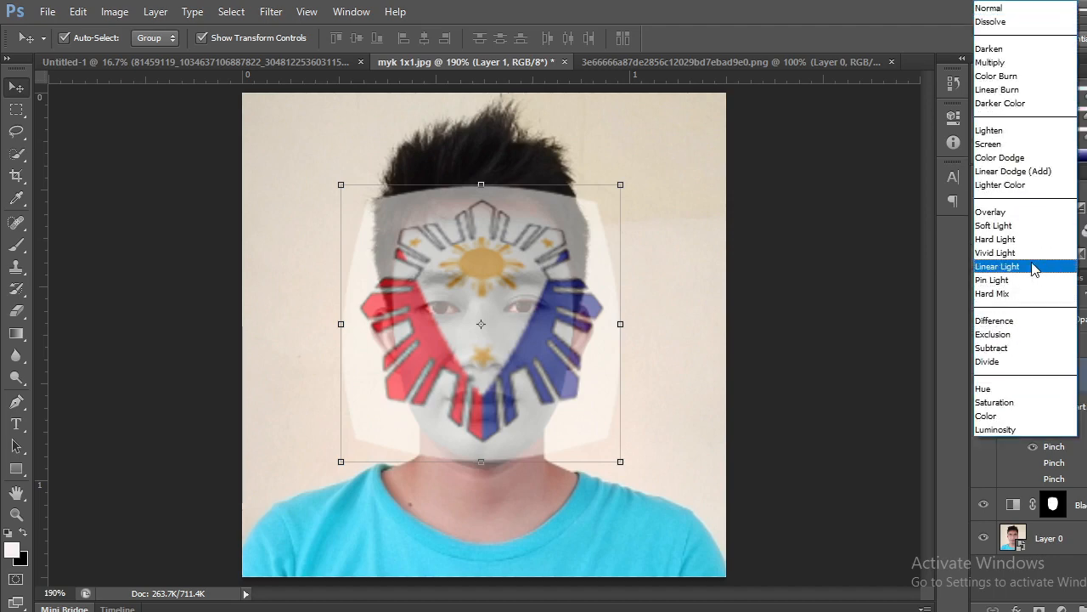
left_click(1017, 78)
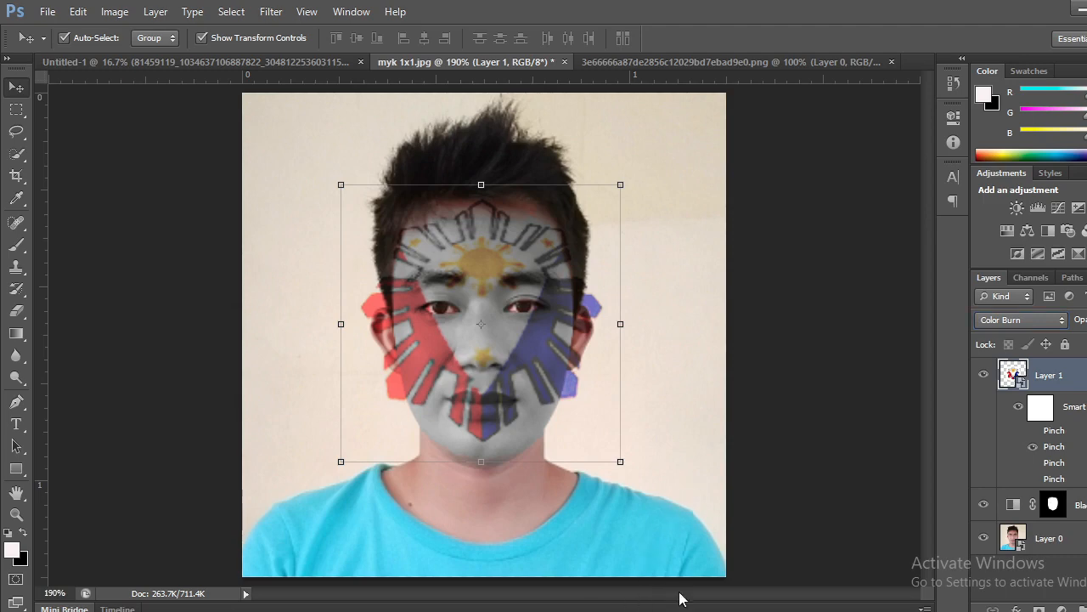
Apply the Displace distortion to the sun-and-stars layer with horizontal and vertical scale 5, stretched to fit with repeated edge pixels.
left_click(277, 12)
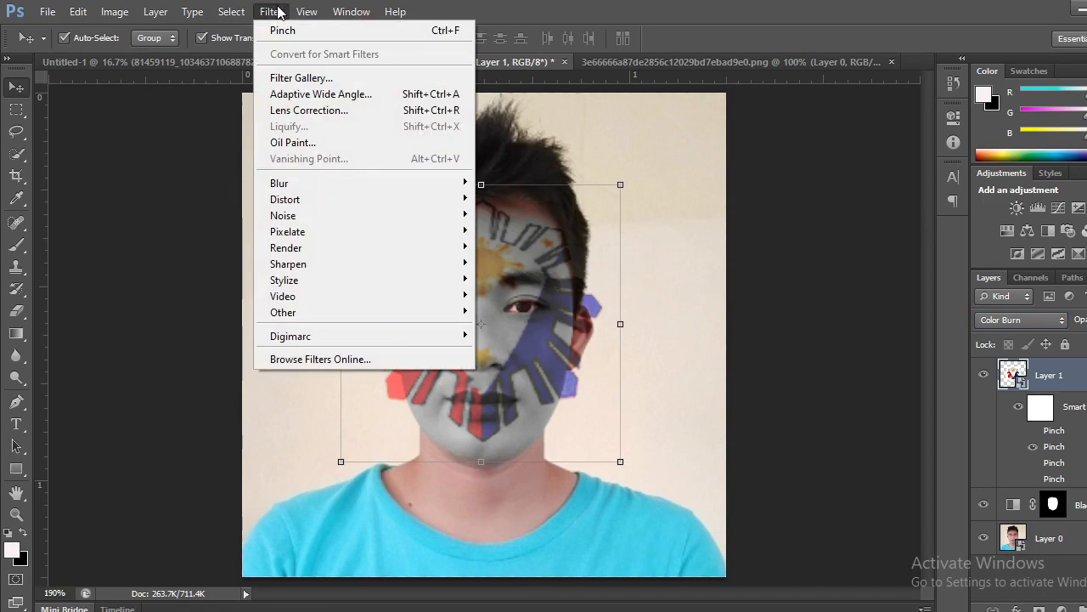
mouse_move(299, 206)
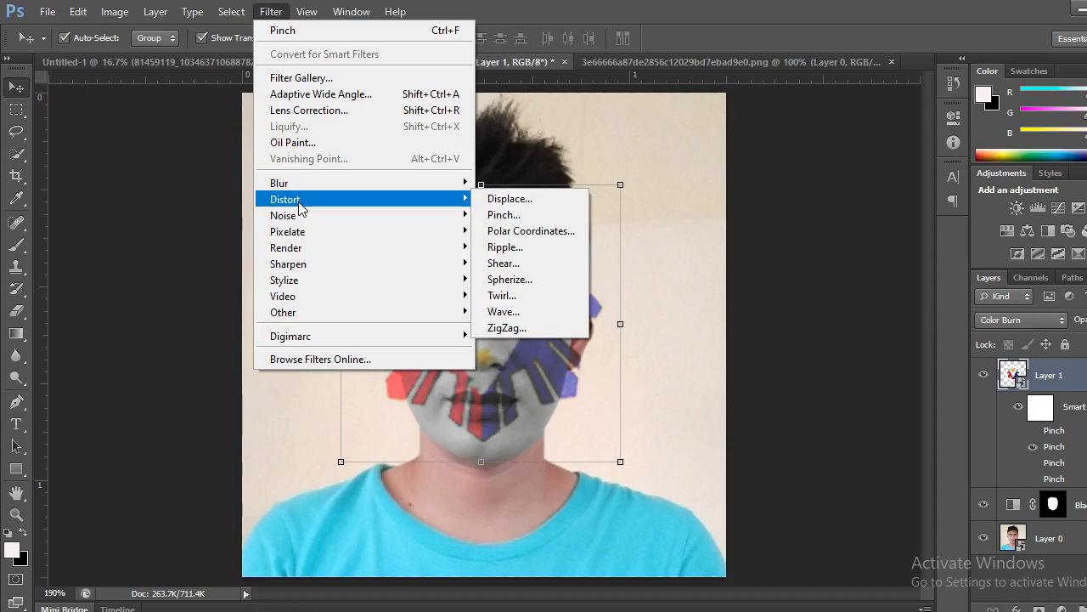
left_click(510, 198)
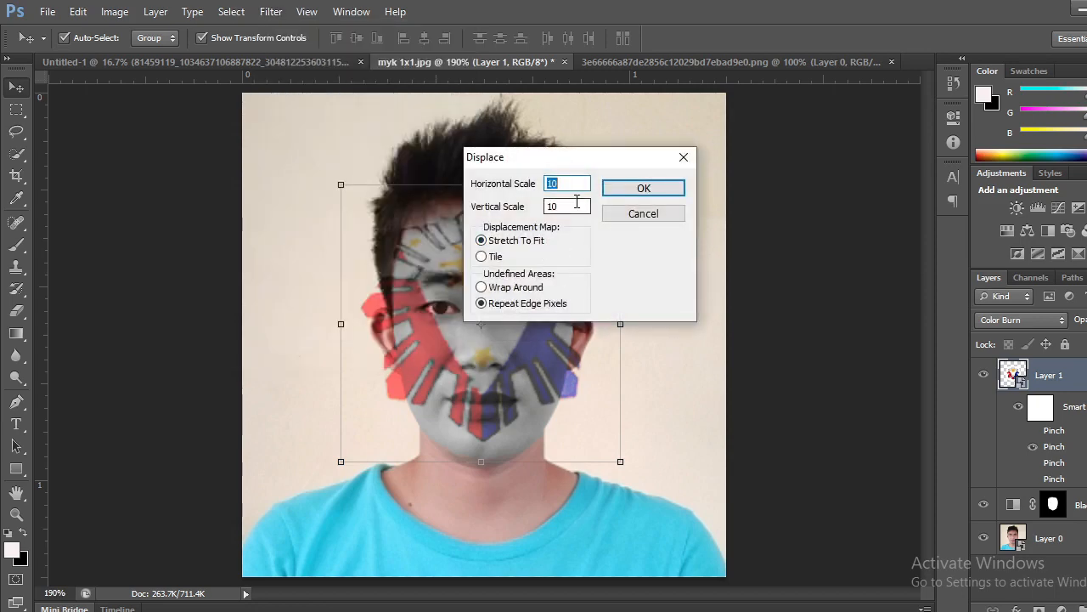
type("5")
key("Tab")
type("5")
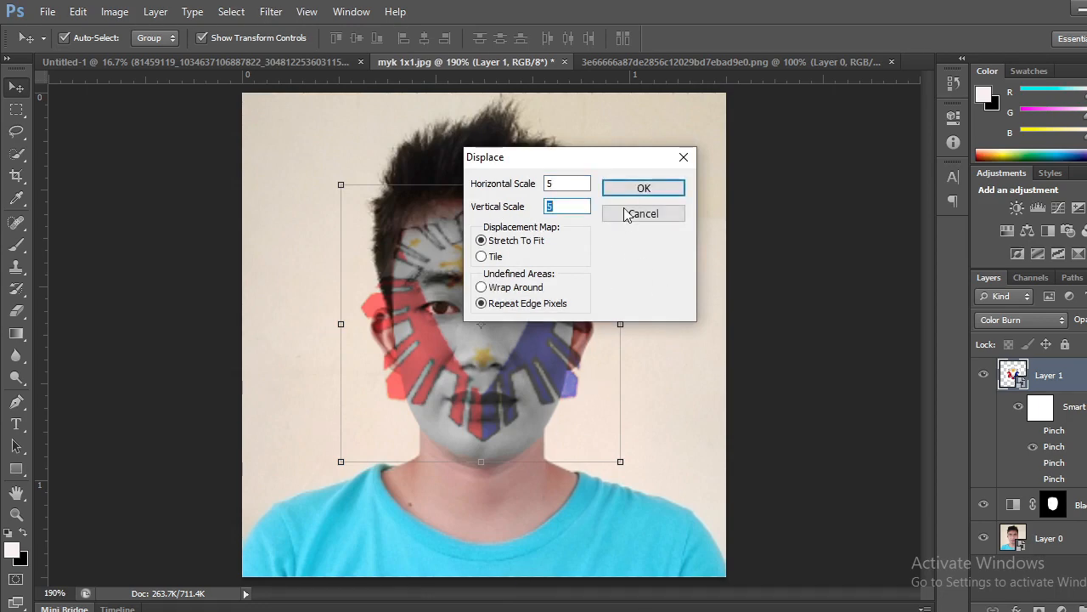
left_click(648, 192)
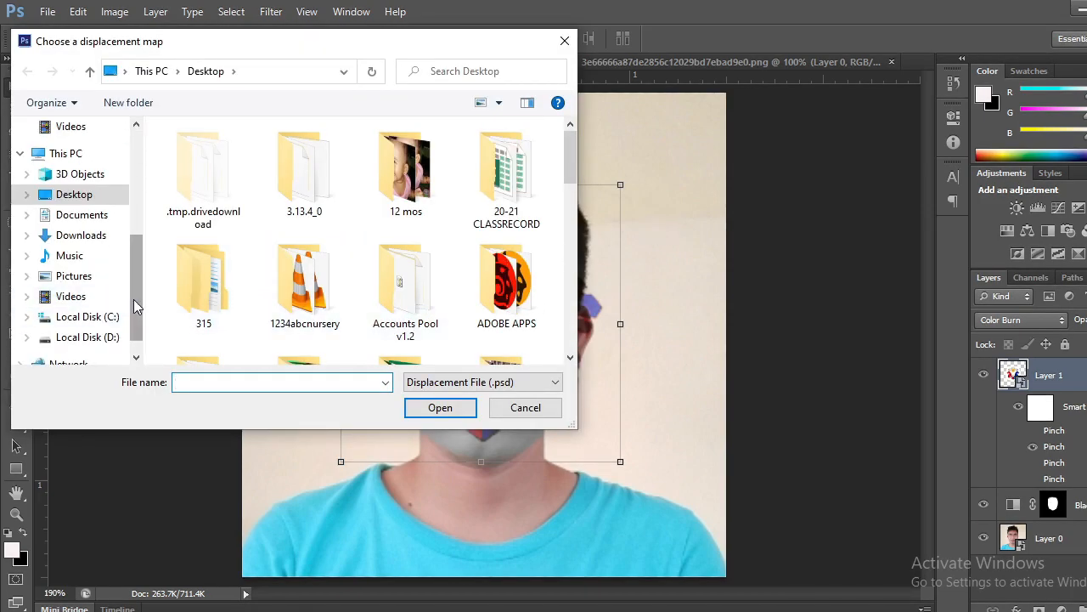
Search the folders on Local Disk (D:) for the displacement map file.
scroll(133, 299, "down", 1)
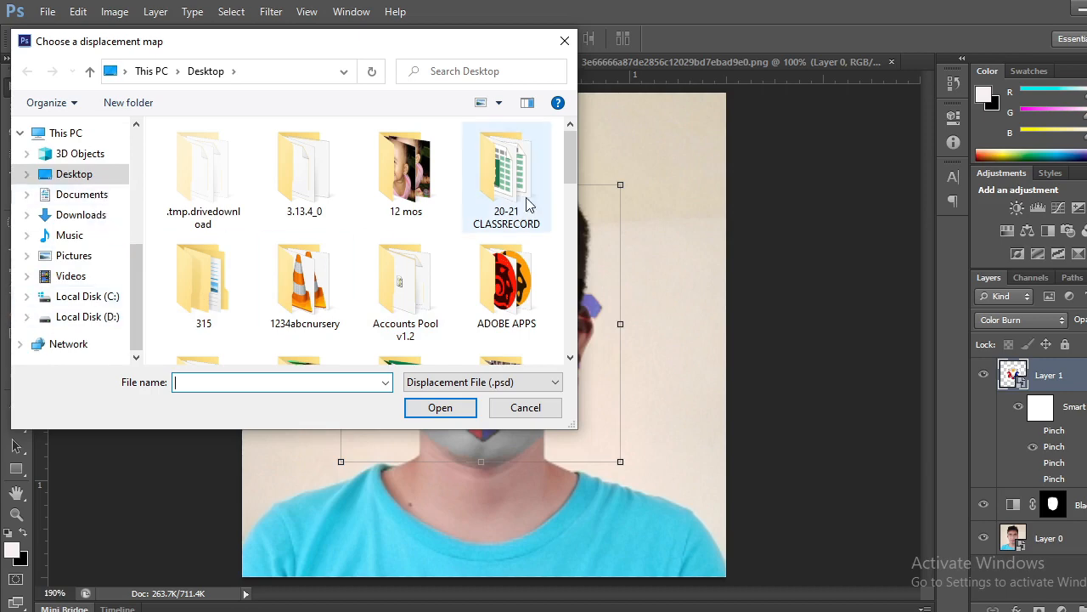
left_click_drag(568, 169, 537, 163)
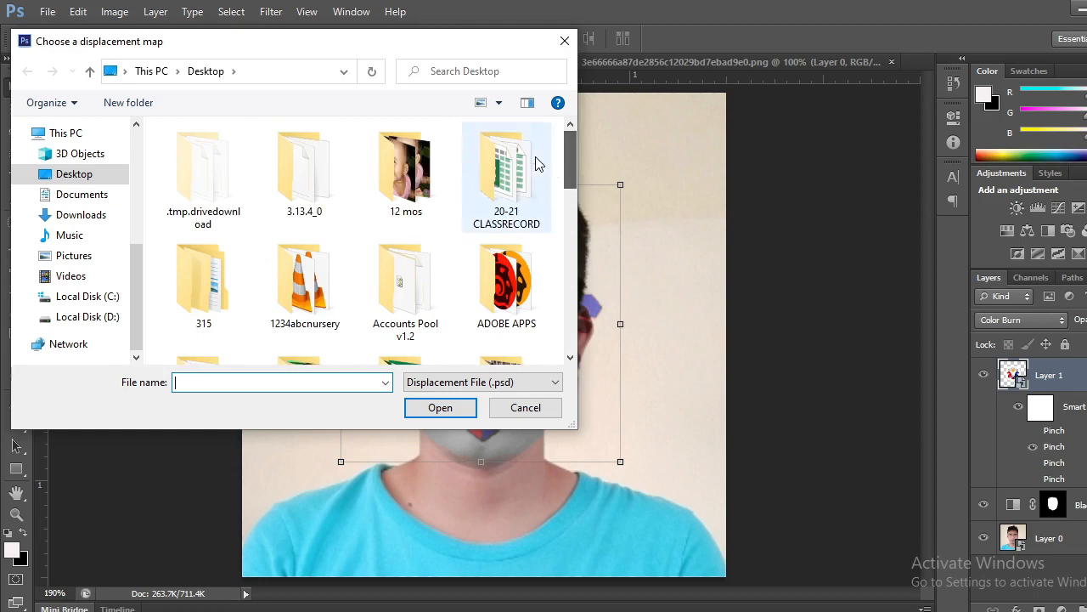
left_click(123, 316)
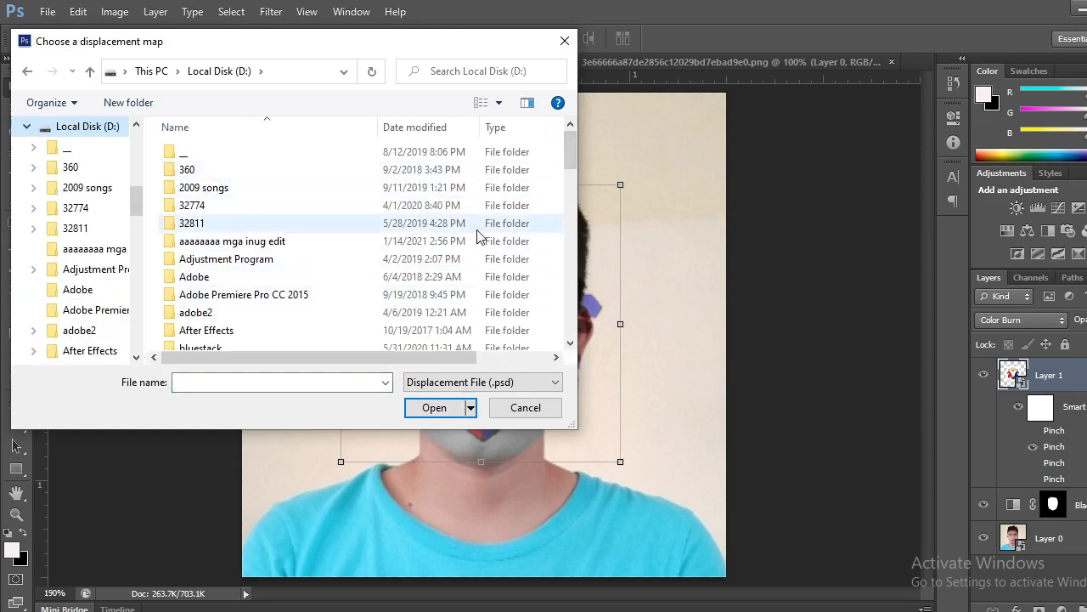
scroll(454, 250, "down", 20)
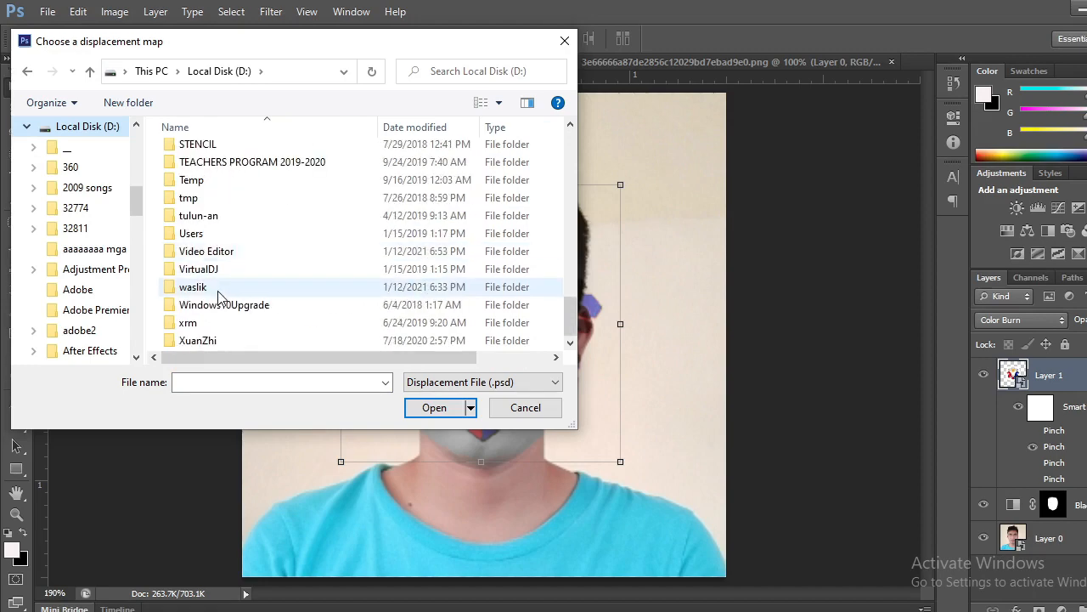
scroll(226, 289, "up", 2)
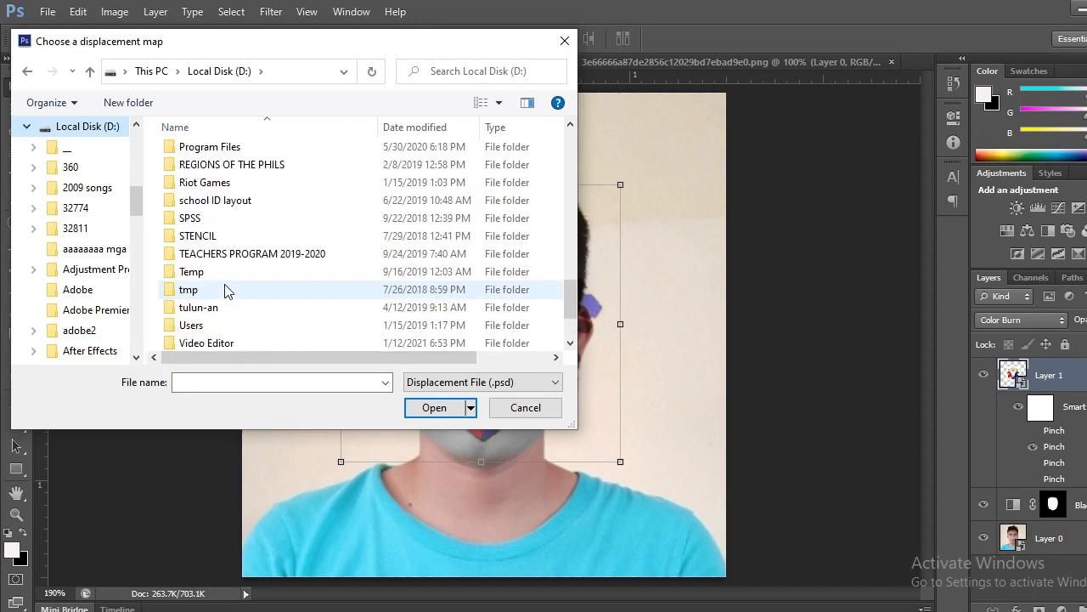
scroll(226, 289, "up", 1)
scroll(226, 288, "down", 3)
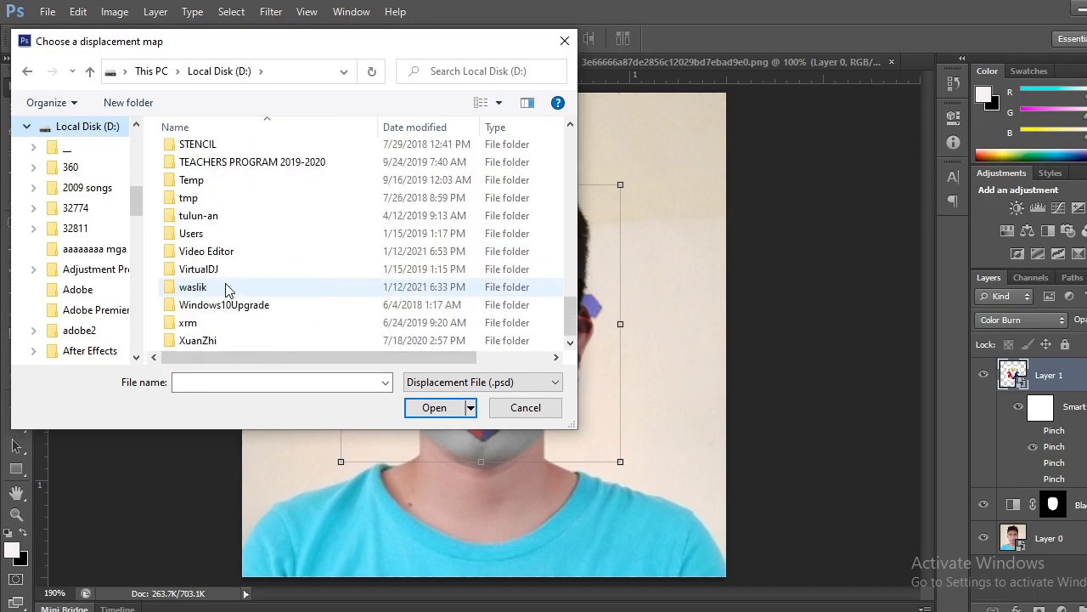
scroll(226, 289, "up", 8)
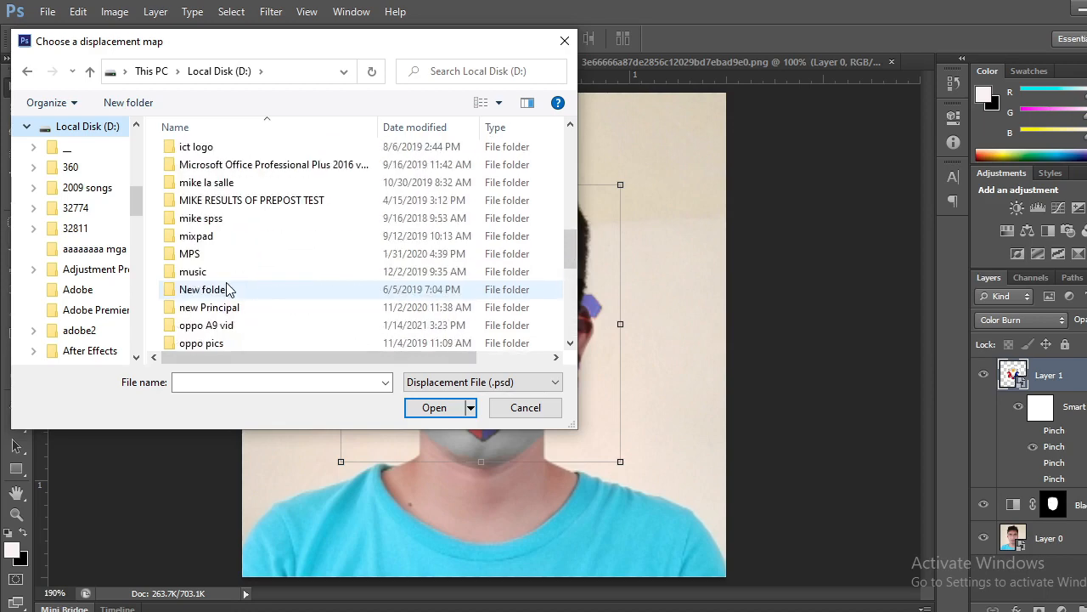
scroll(226, 289, "up", 3)
left_click_drag(136, 205, 136, 140)
Load displacement.psd from the "to be used" folder on the Desktop as the displacement map.
left_click(75, 160)
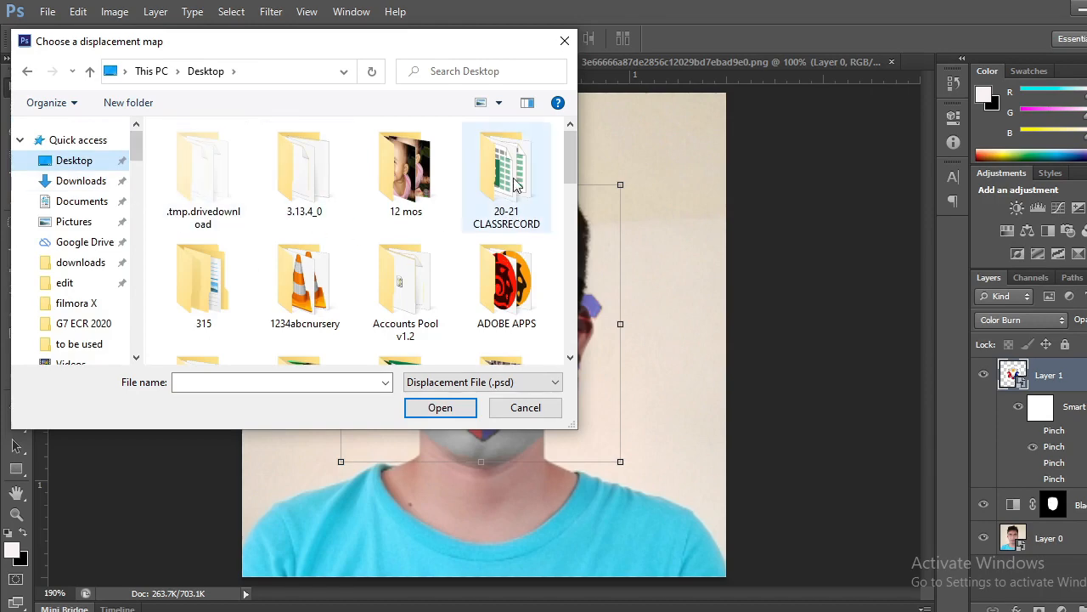
left_click_drag(572, 160, 574, 335)
left_click(217, 216)
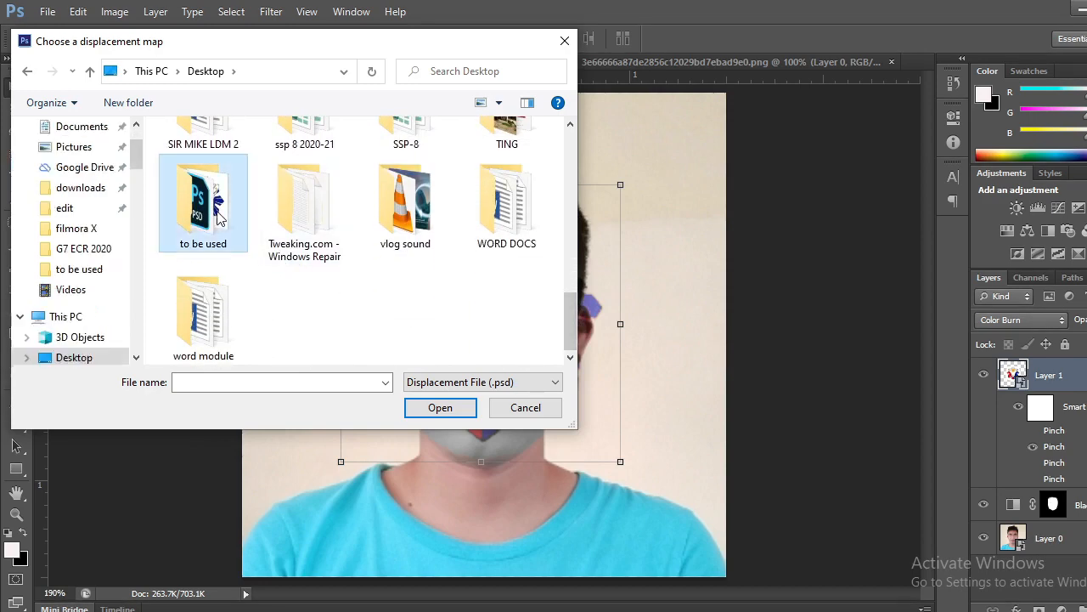
double_click(218, 217)
left_click(237, 157)
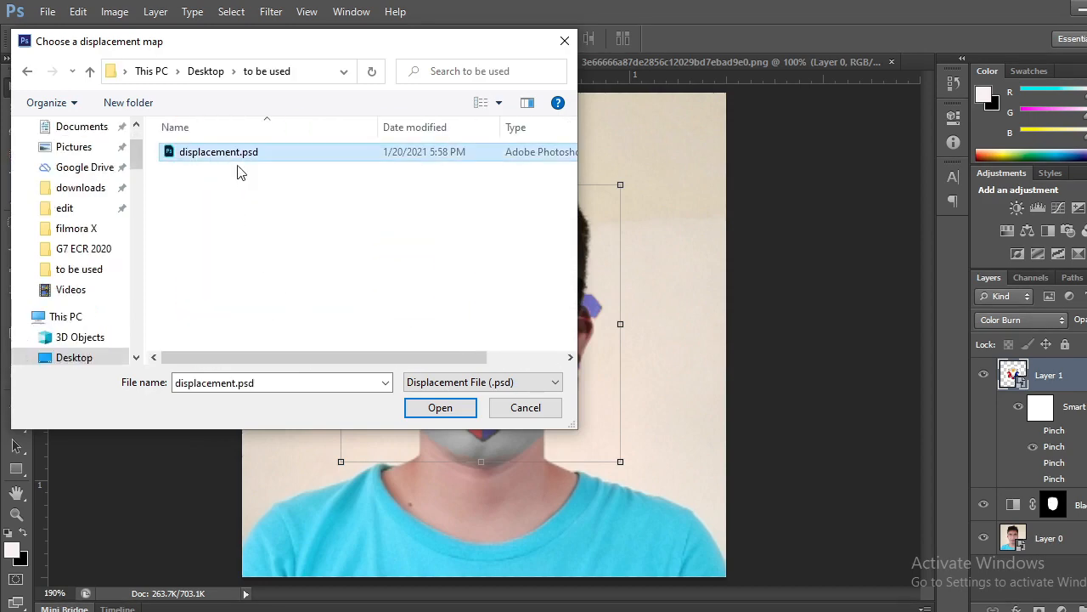
left_click(453, 406)
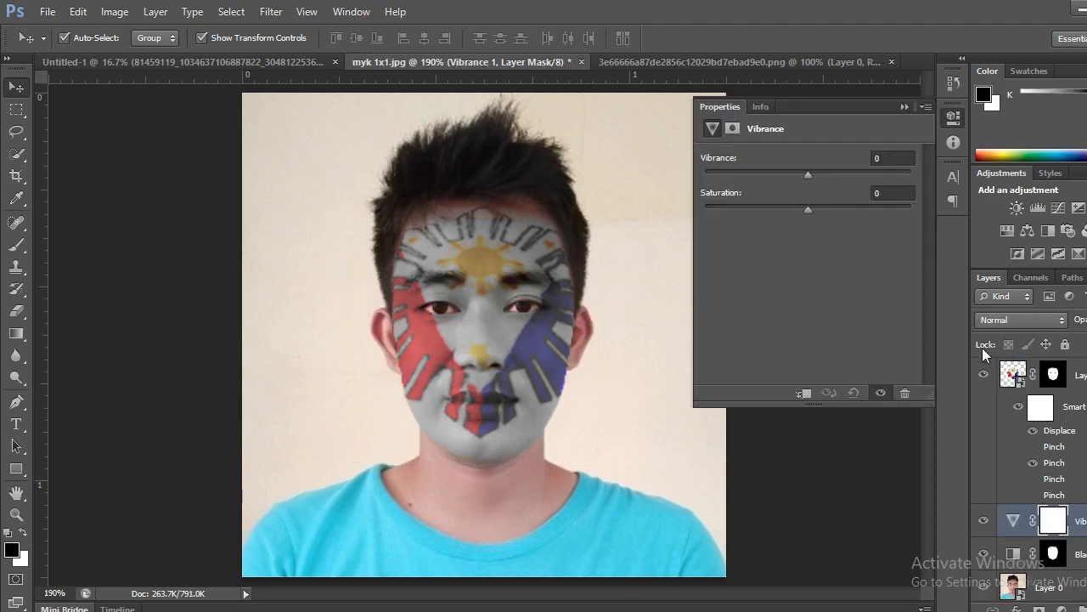
Add a Vibrance adjustment above the sun-and-stars layer with vibrance +100 and slightly raised saturation.
left_click(904, 107)
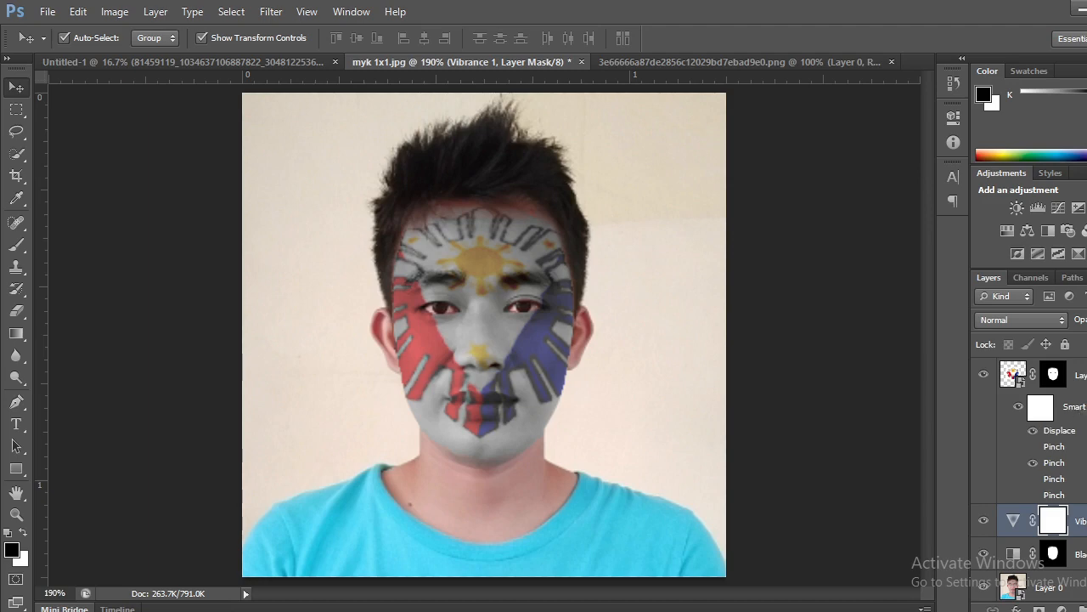
scroll(1029, 480, "down", 1)
scroll(1019, 377, "up", 1)
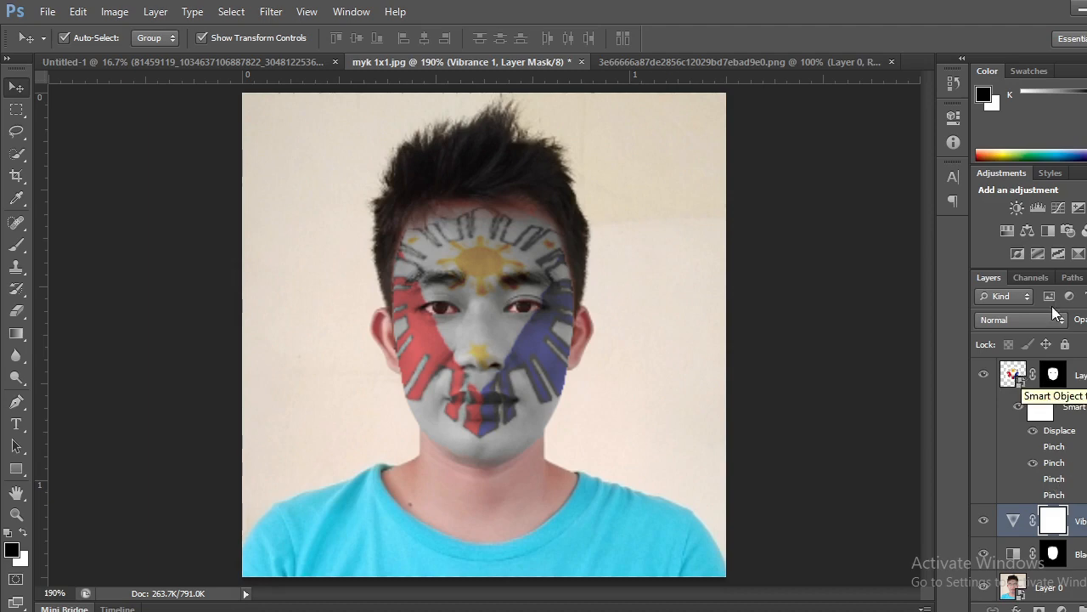
left_click(1007, 379)
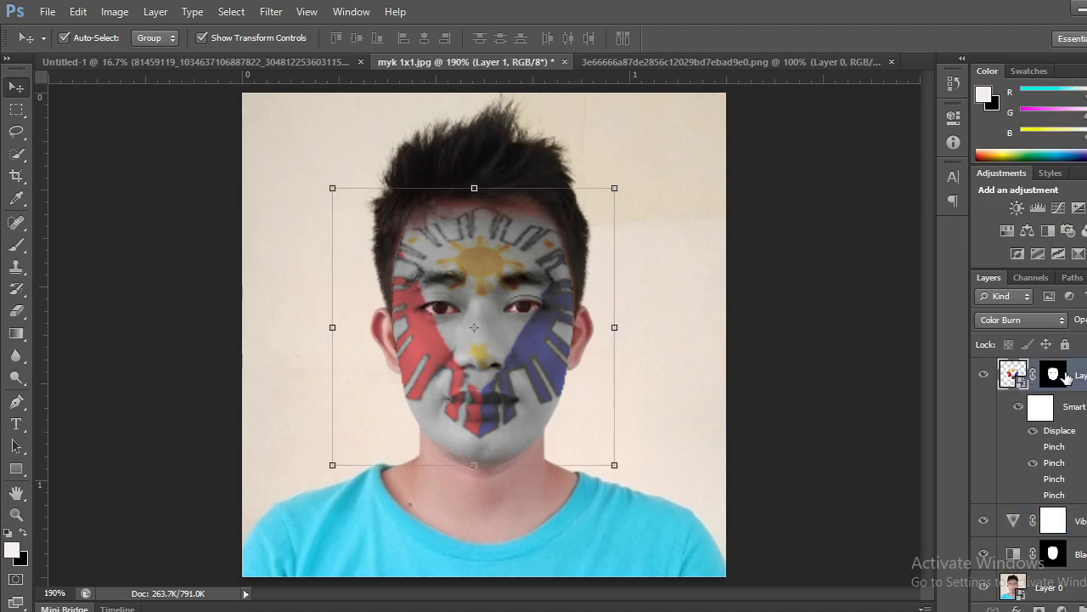
left_click(1086, 207)
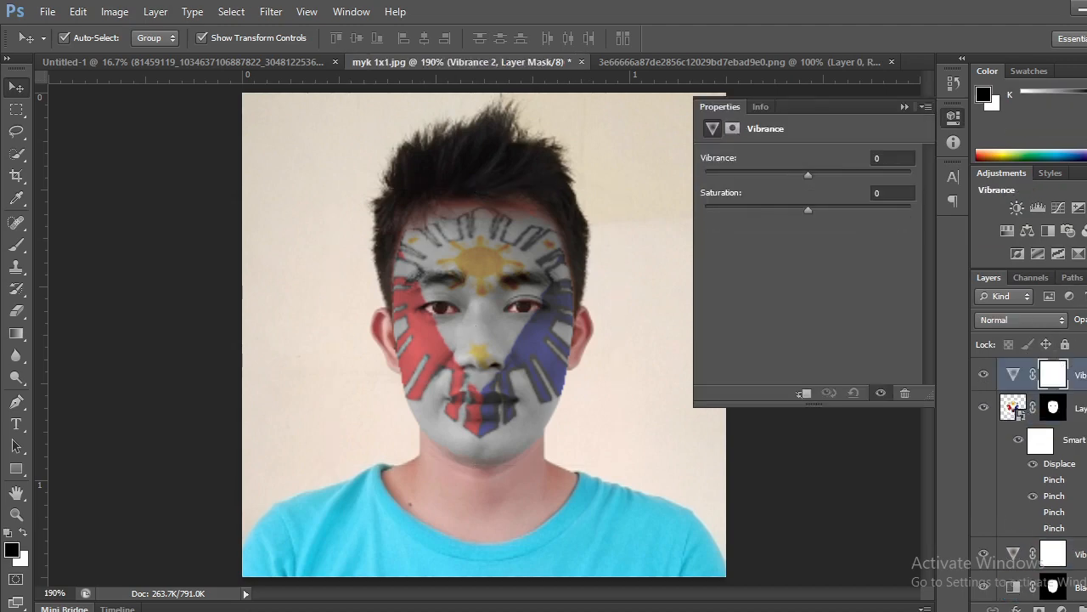
left_click_drag(812, 173, 932, 179)
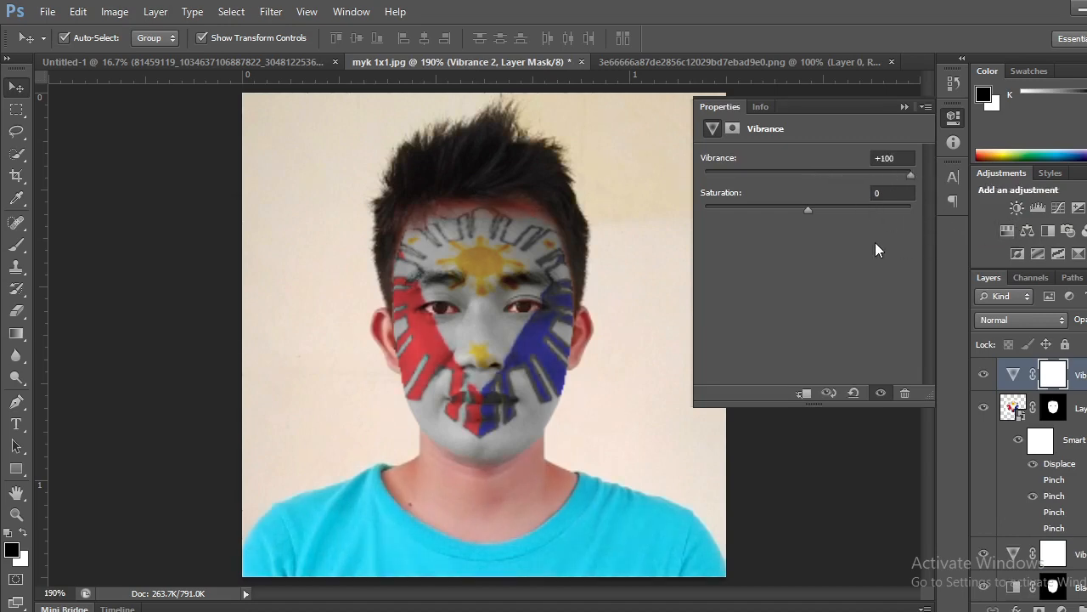
mouse_move(807, 210)
left_mouse_down()
mouse_move(830, 210)
mouse_move(776, 206)
mouse_move(818, 212)
left_mouse_up()
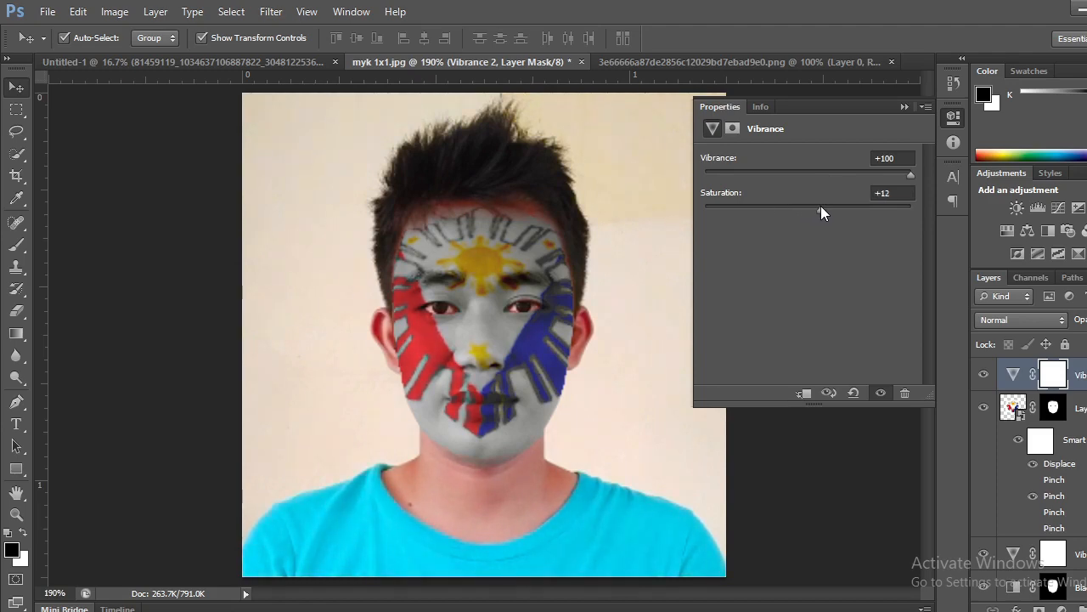
left_click_drag(828, 208, 817, 210)
left_click(902, 108)
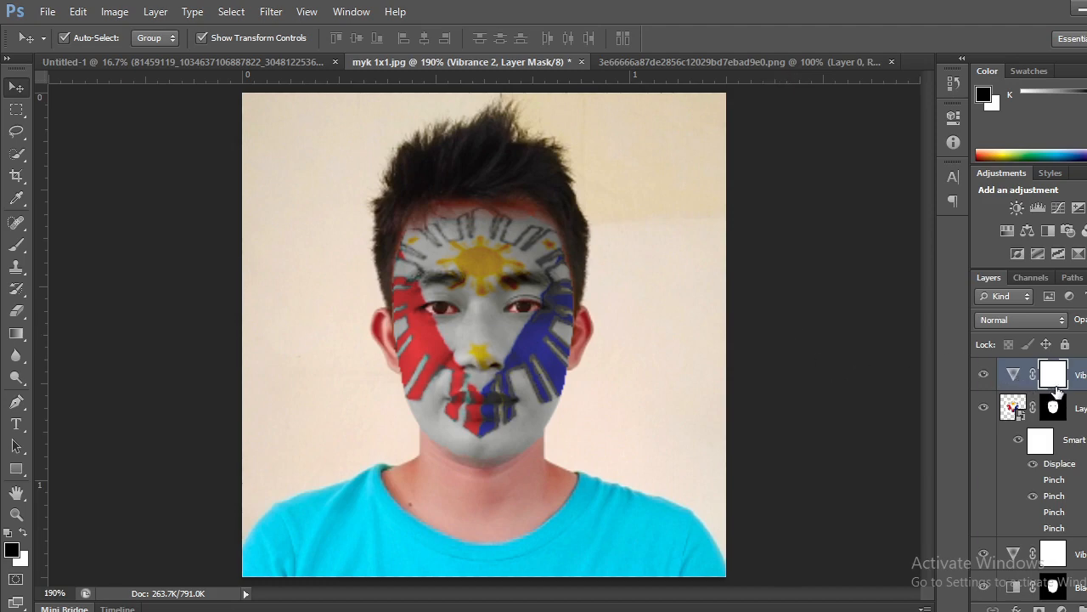
Add another Vibrance adjustment directly above the lower Vibrance layer, with vibrance +21 and saturation -5.
left_click(1058, 556)
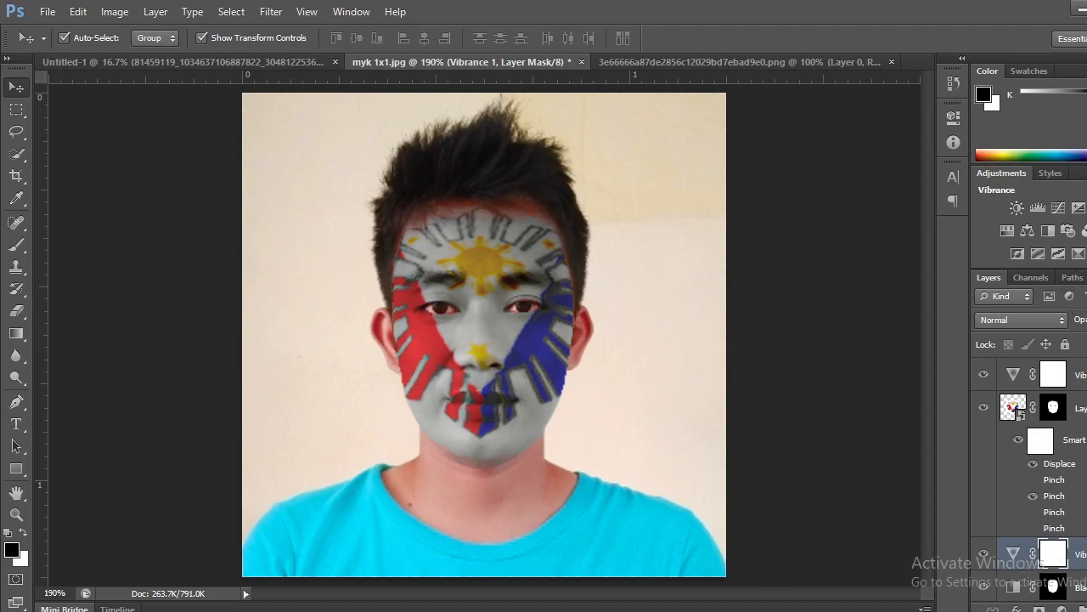
left_click(1006, 231)
left_click_drag(809, 176, 868, 172)
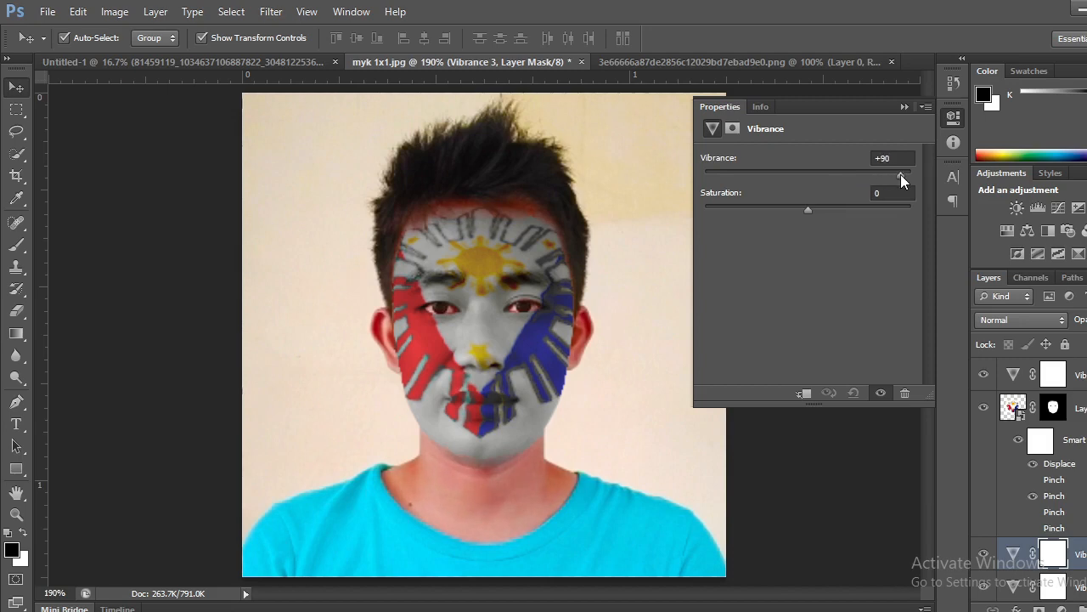
mouse_move(854, 175)
left_mouse_down()
mouse_move(843, 178)
mouse_move(855, 175)
left_mouse_up()
left_click_drag(807, 210, 824, 210)
left_click_drag(825, 210, 806, 209)
left_click_drag(839, 174, 830, 176)
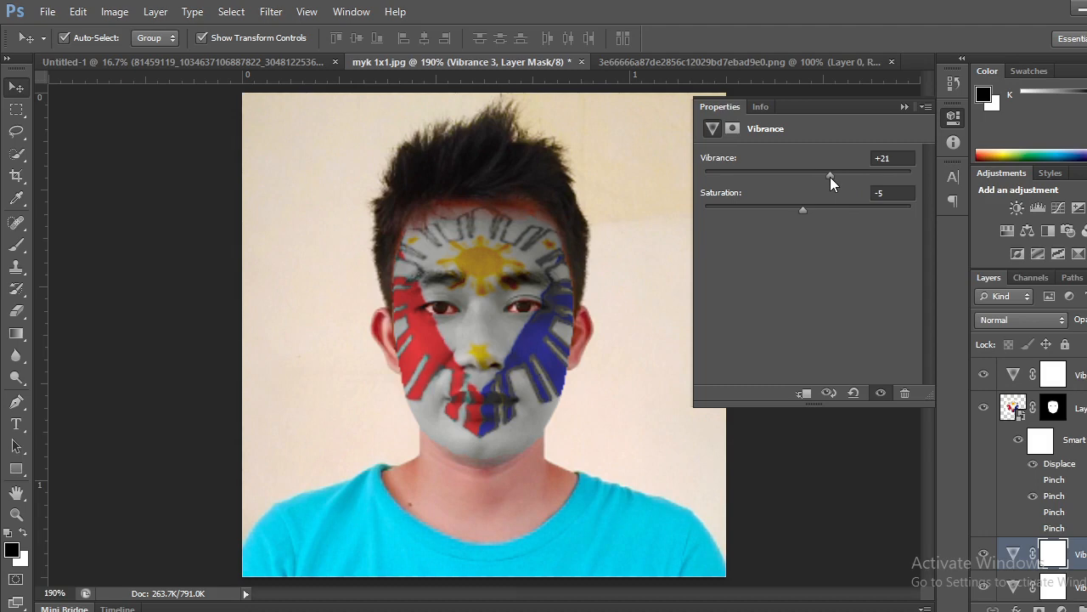
left_click(900, 108)
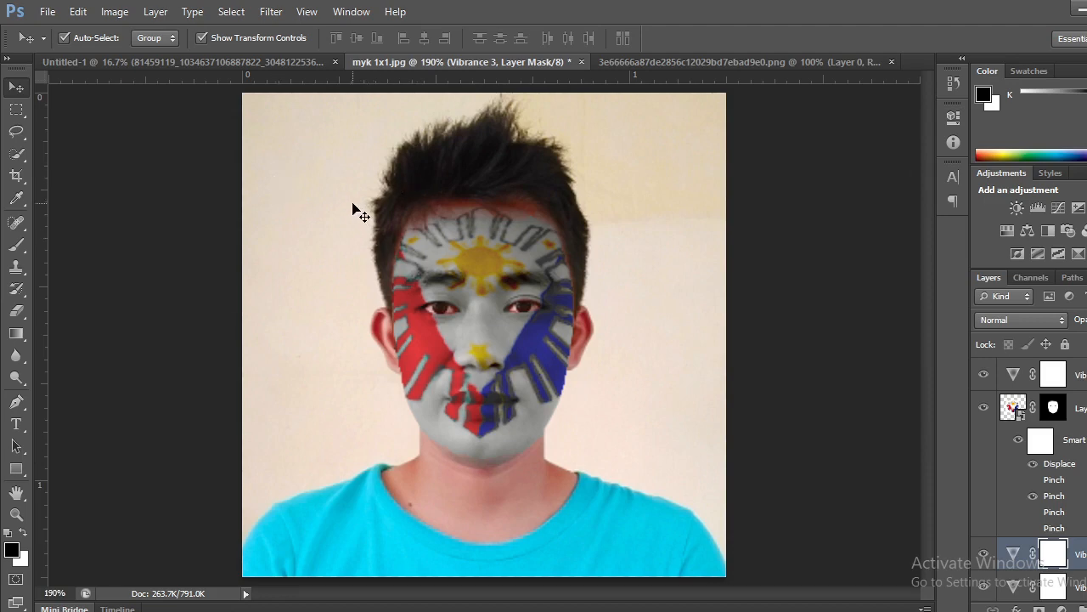
Begin saving the edited portrait under a new name, choosing the "to be used" folder on the Desktop as the destination.
left_click(47, 11)
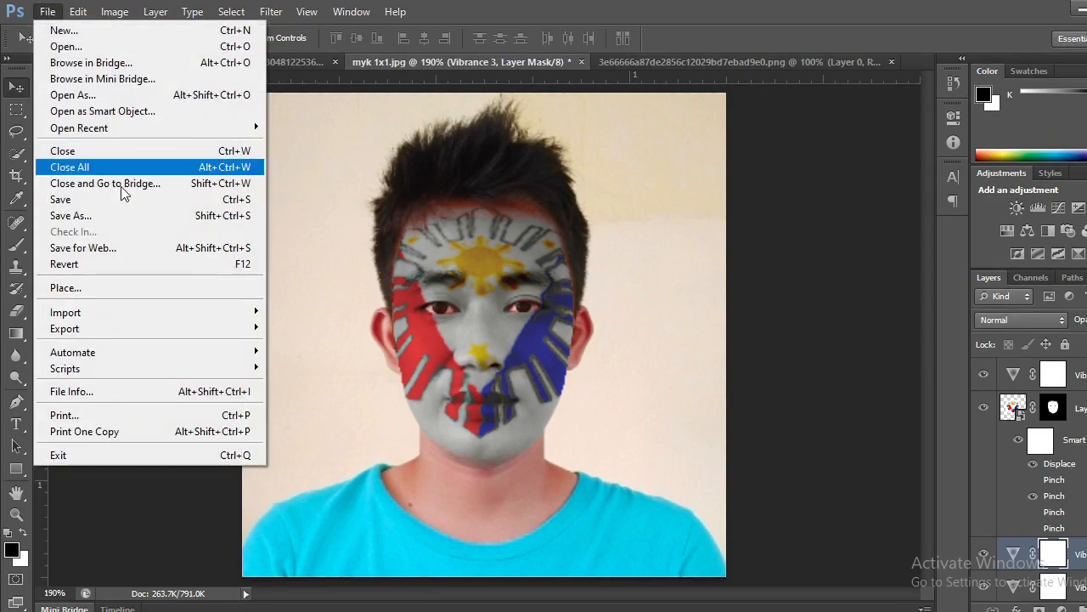
left_click(119, 217)
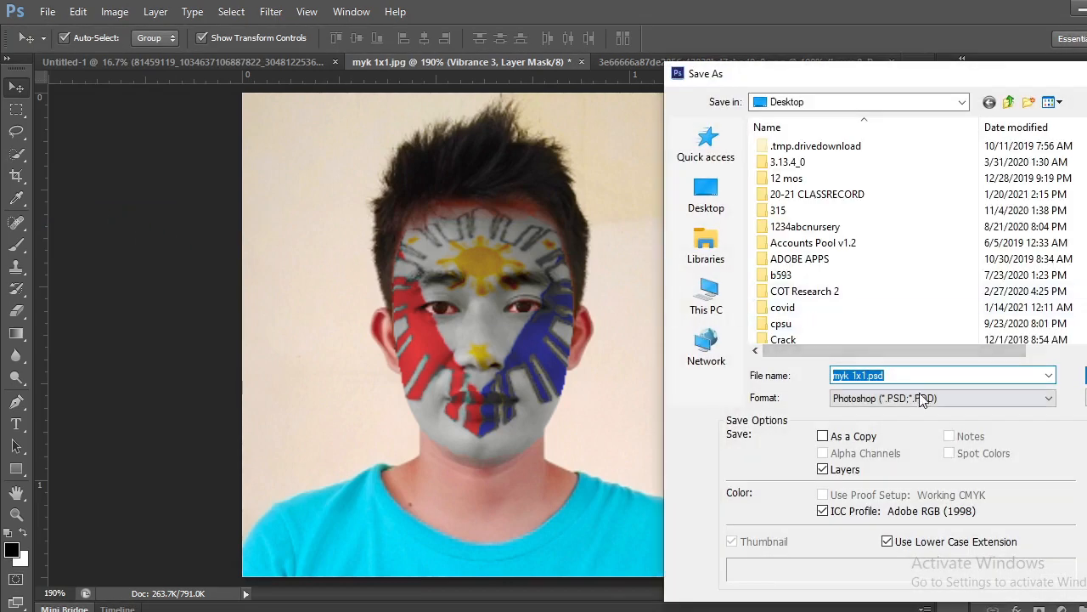
scroll(873, 304, "down", 6)
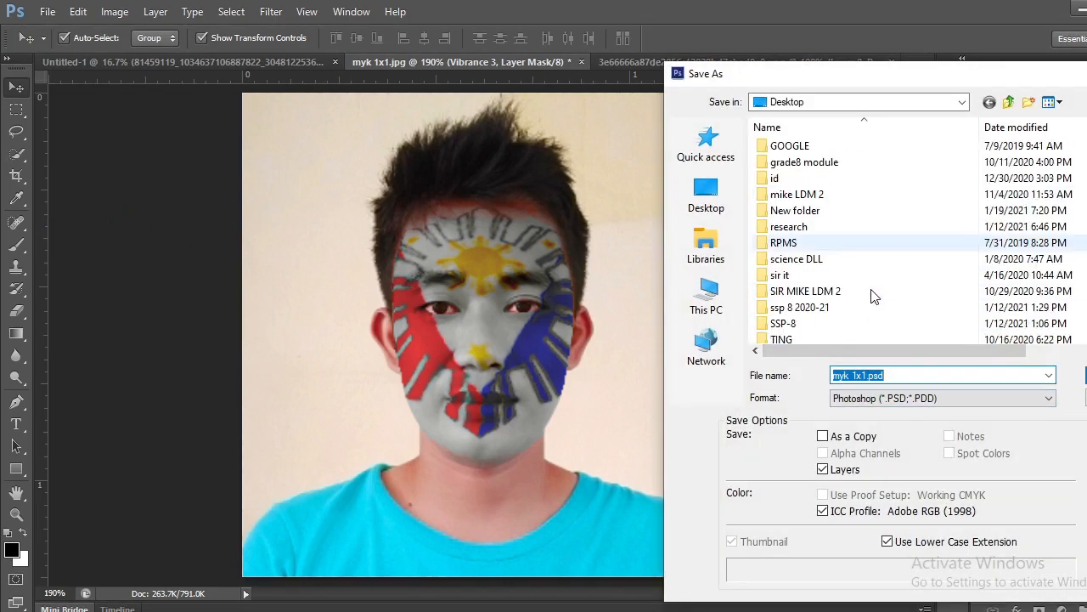
scroll(871, 295, "down", 1)
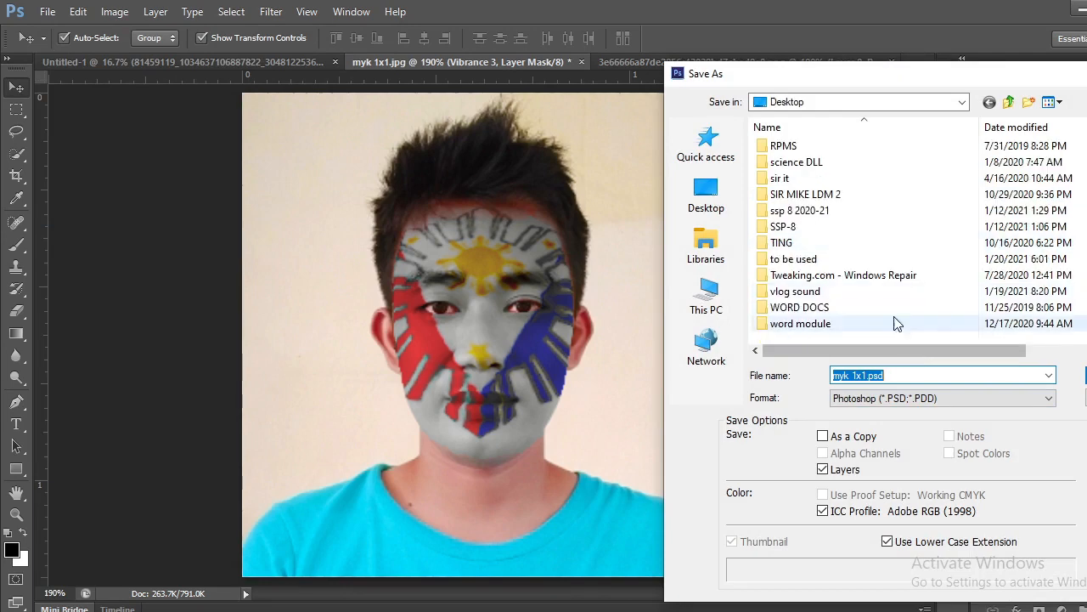
double_click(825, 259)
Name the file FACE PAINT, set the format to JPEG and save it.
left_click(901, 374)
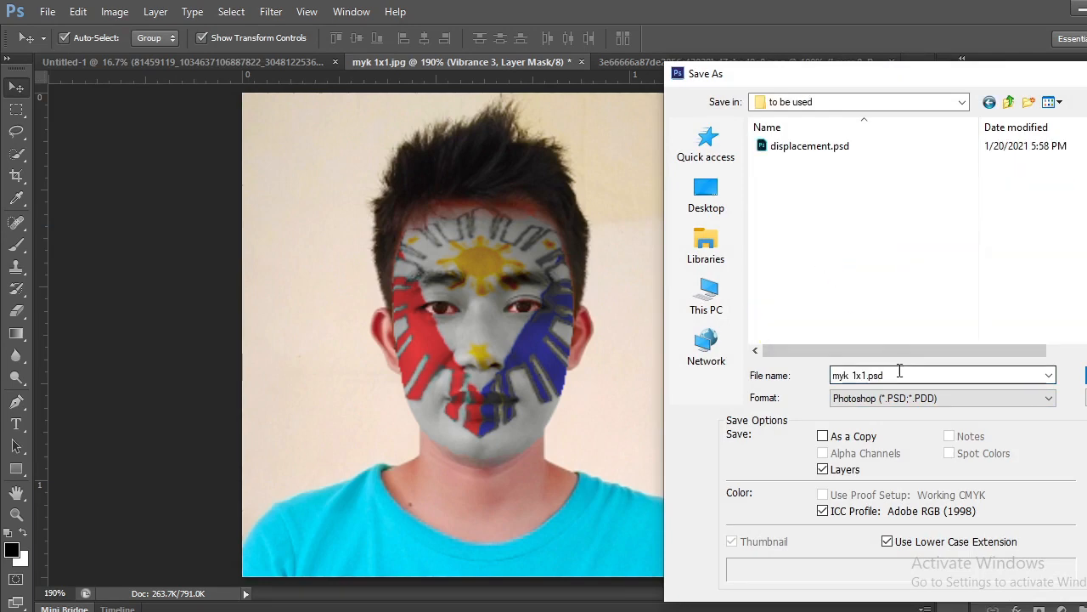
key("ctrl+a")
type("FACE")
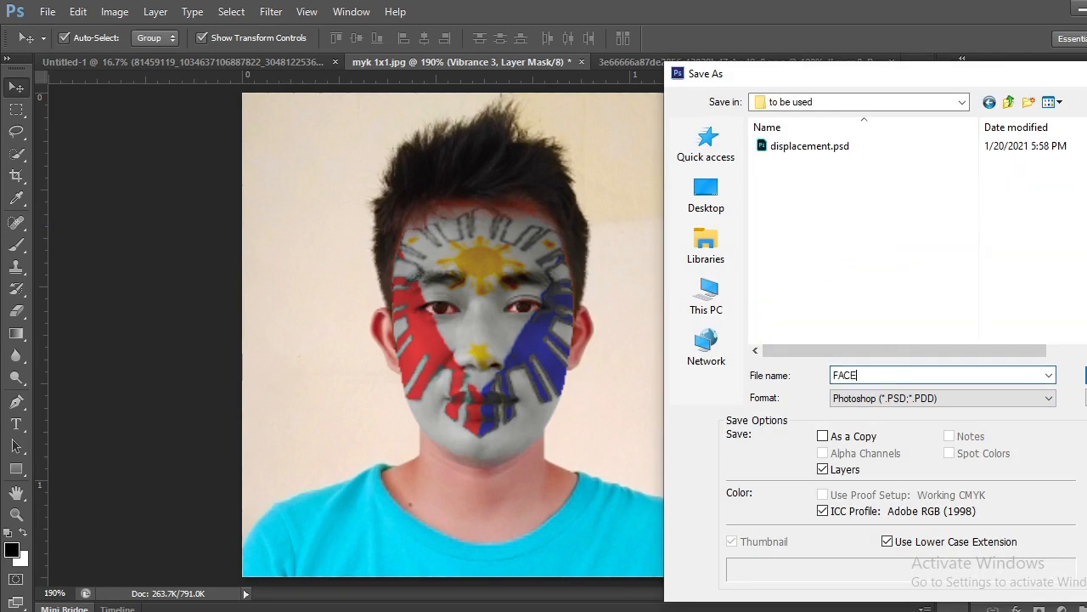
type(" PAINT")
left_click(983, 400)
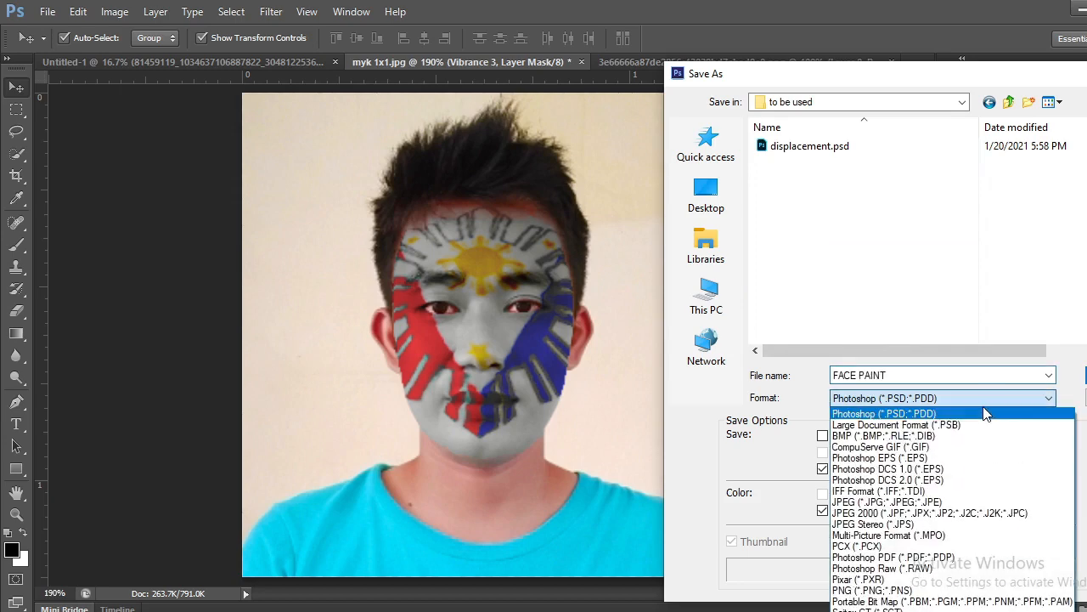
left_click(938, 502)
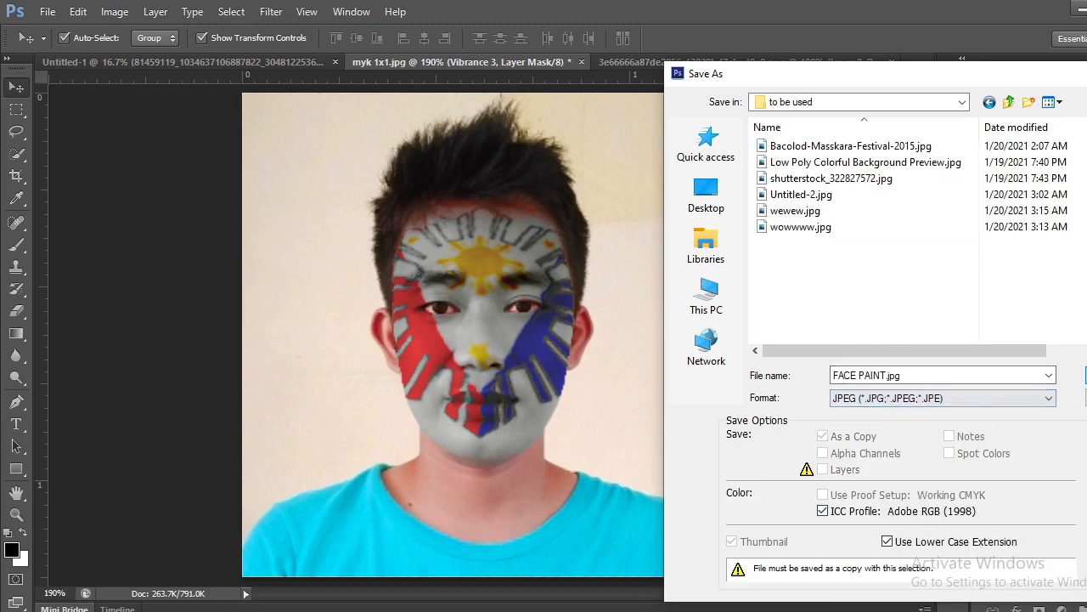
key("Return")
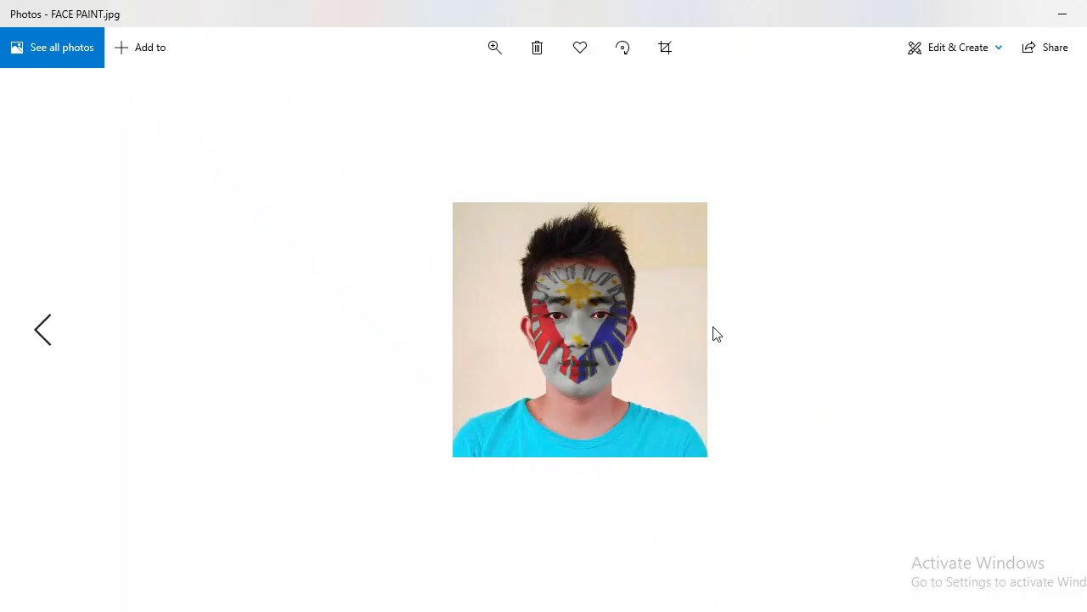
Enlarge the saved FACE PAINT.jpg in the Photos app to examine the finished face paint effect.
left_click(496, 48)
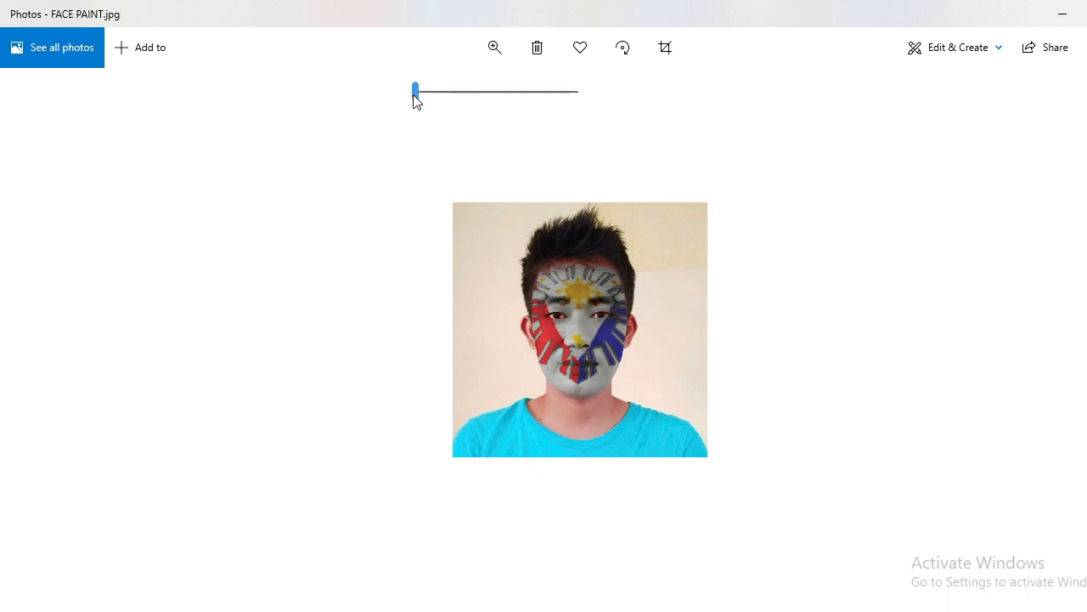
left_click_drag(415, 100, 453, 102)
mouse_move(465, 107)
left_mouse_down()
mouse_move(475, 107)
mouse_move(461, 109)
left_mouse_up()
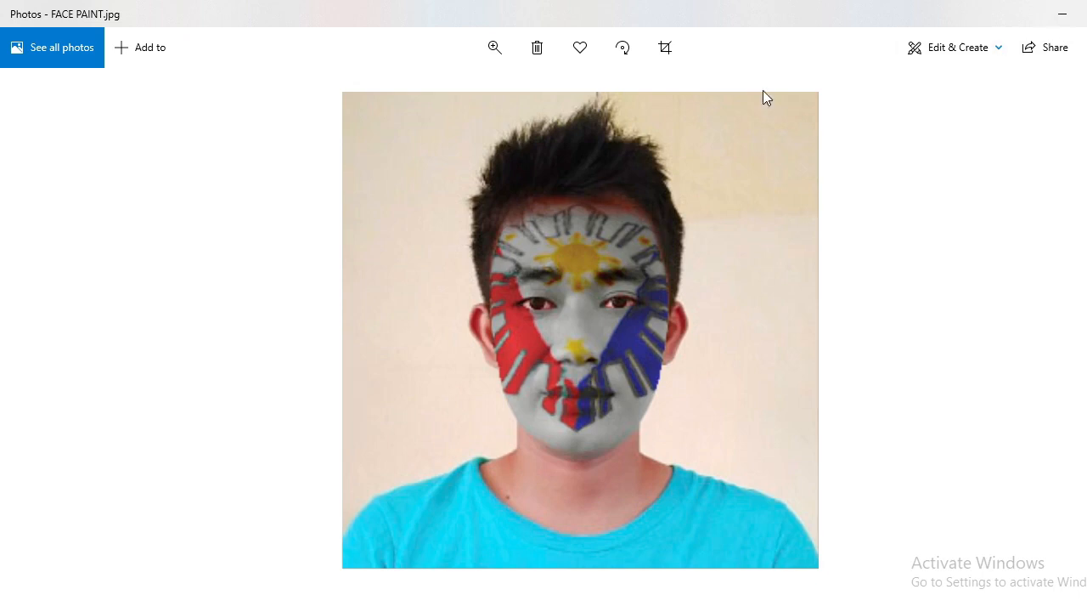
left_click(488, 55)
mouse_move(462, 92)
left_mouse_down()
mouse_move(478, 91)
mouse_move(456, 99)
left_mouse_up()
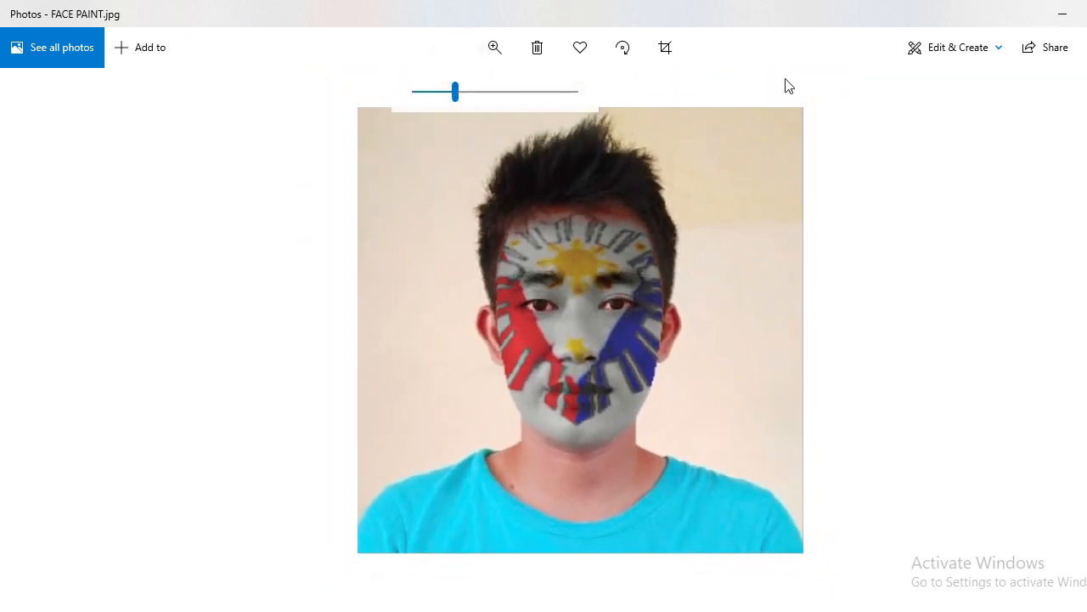